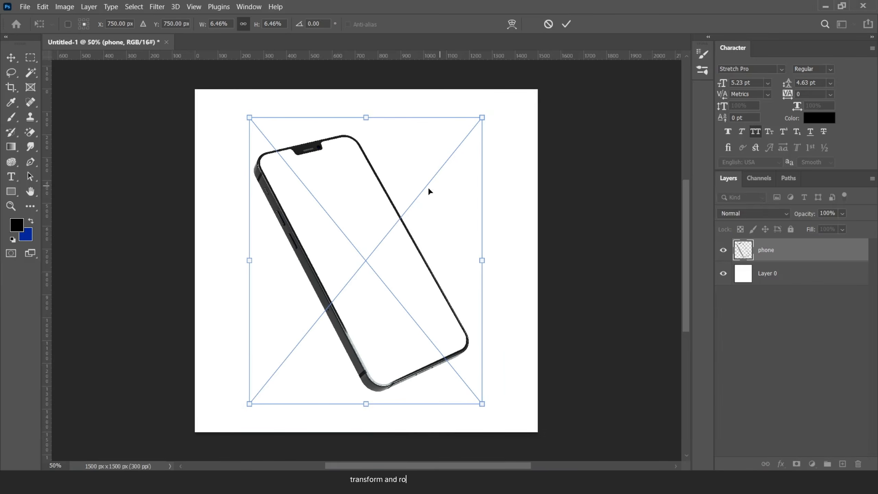
- Shrink the phone mockup, shift it left, tilt it a few degrees, and commit the transform
left_click_drag(429, 191, 386, 198)
mouse_move(439, 126)
left_mouse_down()
mouse_move(419, 151)
mouse_move(432, 172)
mouse_move(436, 164)
left_mouse_up()
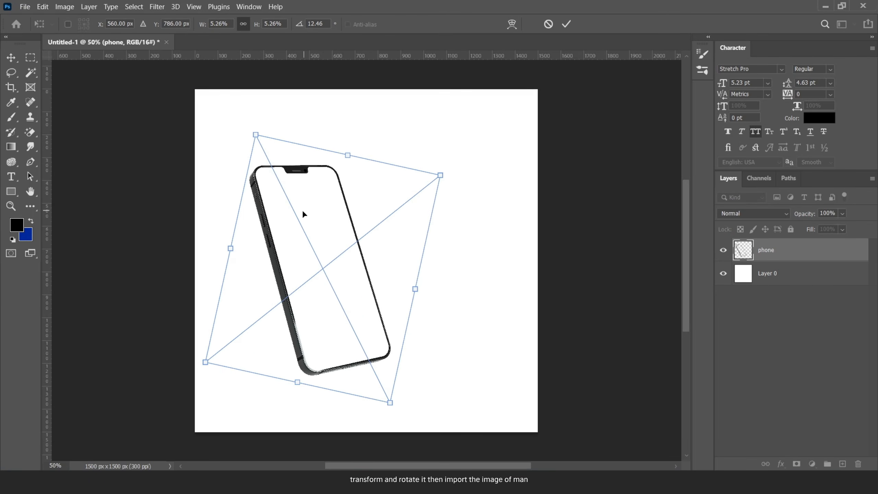
left_click(566, 24)
- Drag the 'man image' file from the asset folder onto the canvas
key("b")
key("alt+Tab")
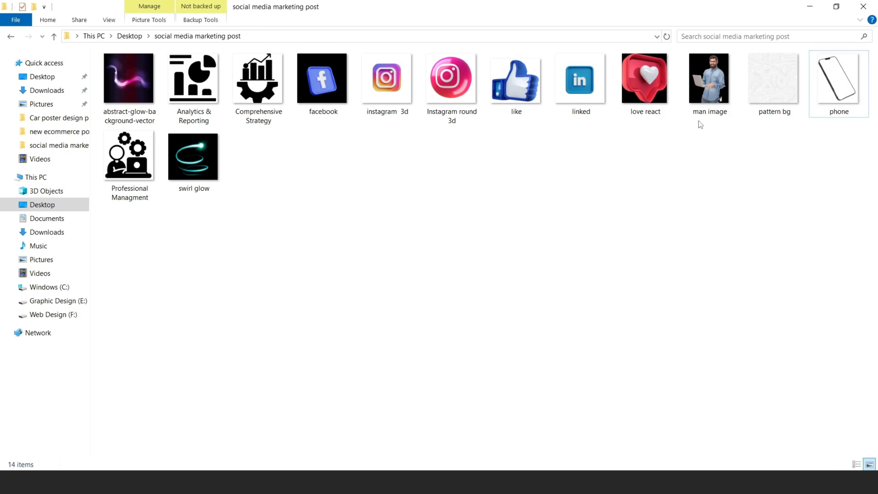
left_click_drag(709, 79, 362, 280)
- Enlarge the placed man image, commit it, and flip it horizontally
left_click_drag(502, 89, 486, 98)
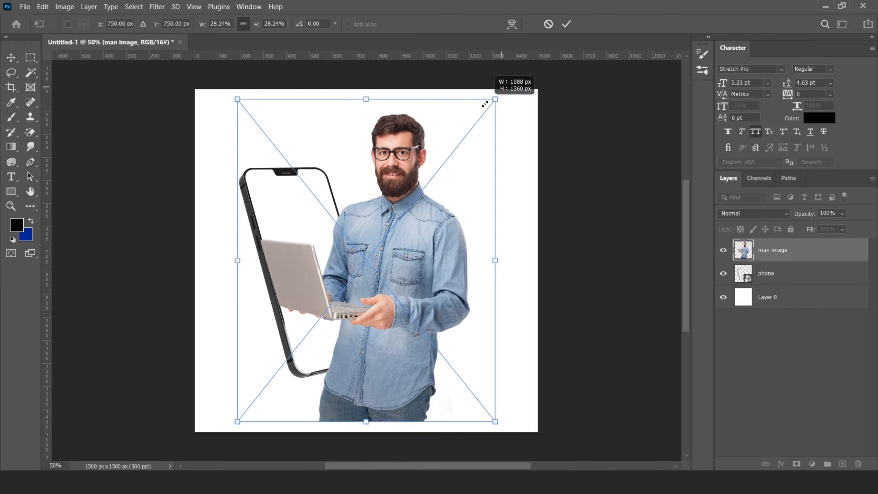
left_click(566, 24)
left_click(42, 7)
mouse_move(87, 254)
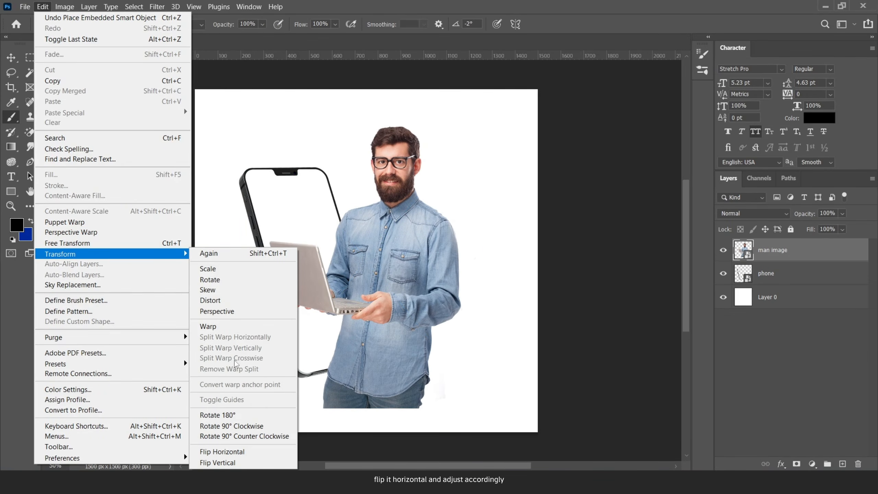
left_click(243, 448)
- Rotate the man slightly clockwise, shrink him a bit, and nudge him left in front of the phone
key("ctrl+t")
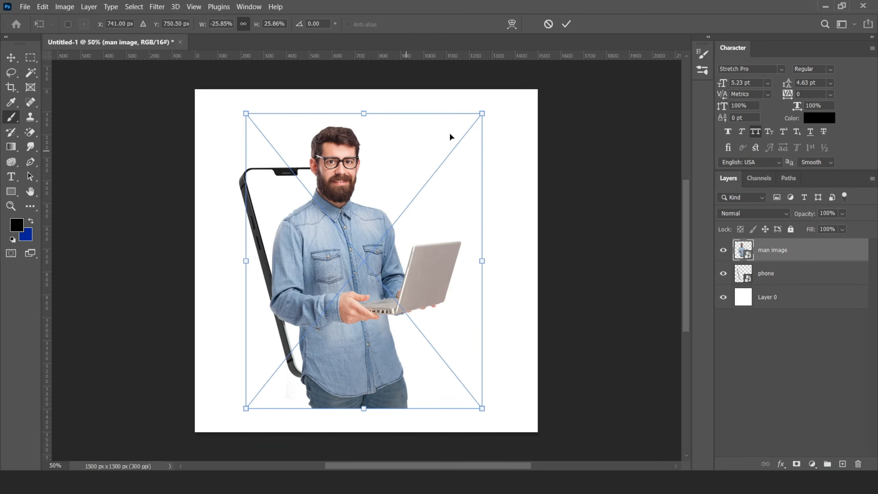
left_click_drag(499, 100, 487, 125)
mouse_move(365, 206)
left_mouse_down()
mouse_move(349, 204)
mouse_move(358, 203)
left_mouse_up()
left_click(566, 24)
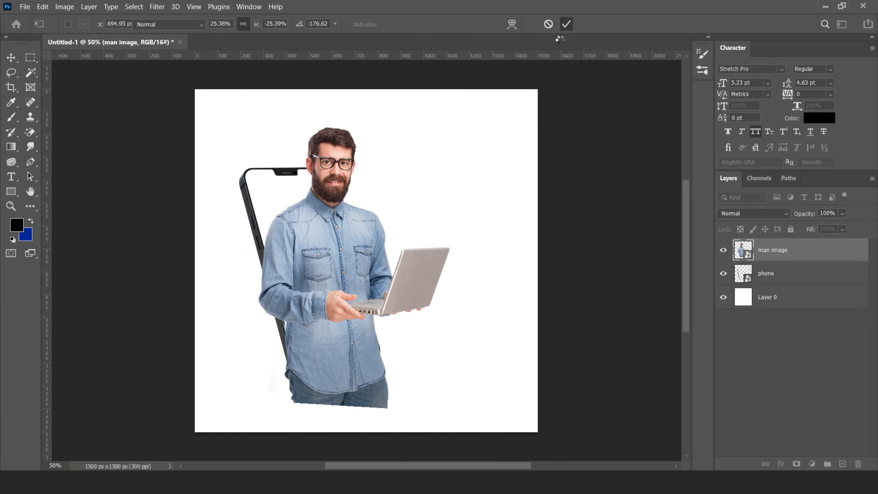
key("b")
left_click(11, 57)
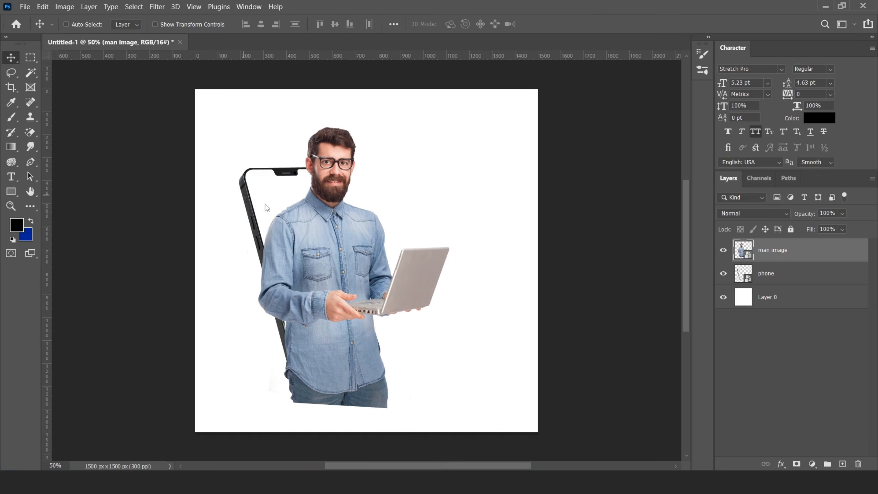
left_click_drag(340, 256, 334, 256)
key("Right")
key("Right")
key("Right")
key("Right")
key("Right")
key("Right")
key("Right")
key("Right")
key("Right")
key("Right")
key("Right")
key("Right")
key("Right")
key("Right")
key("Right")
key("Right")
key("Right")
key("Right")
key("Right")
key("Right")
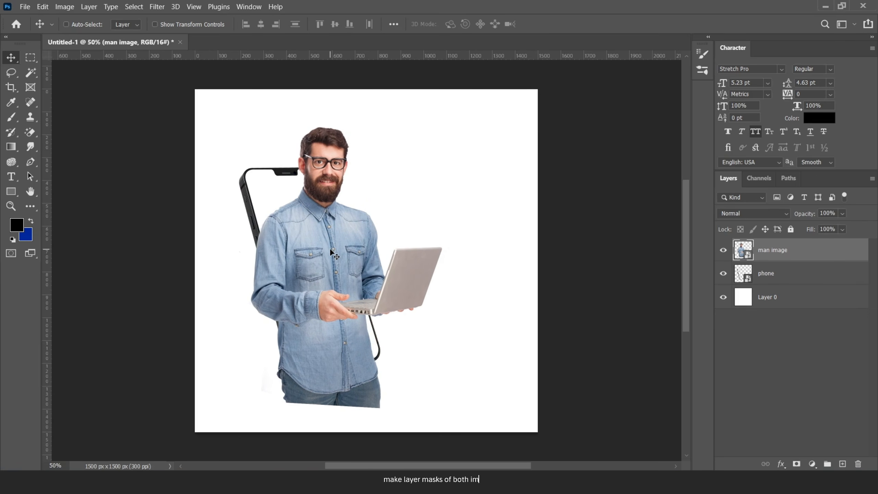
- Add layer masks to both the phone layer and the man image layer
scroll(305, 238, "up", 2)
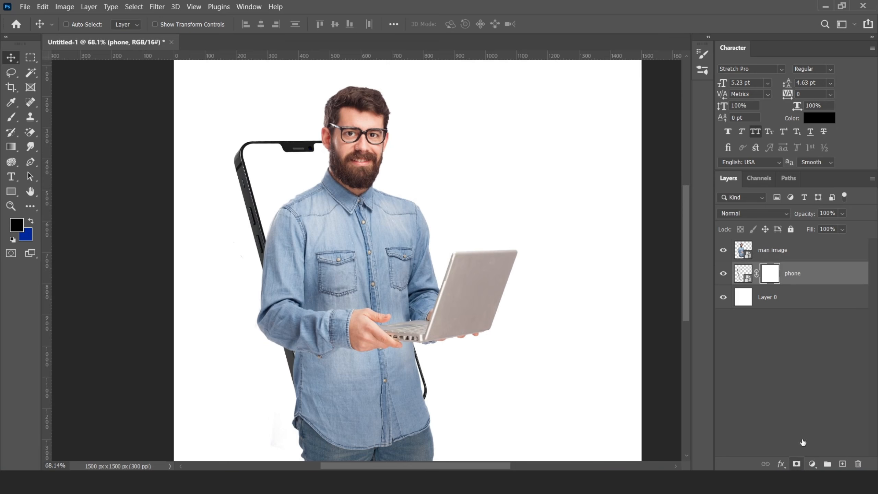
left_click(772, 250)
left_click(796, 463)
left_click(743, 275)
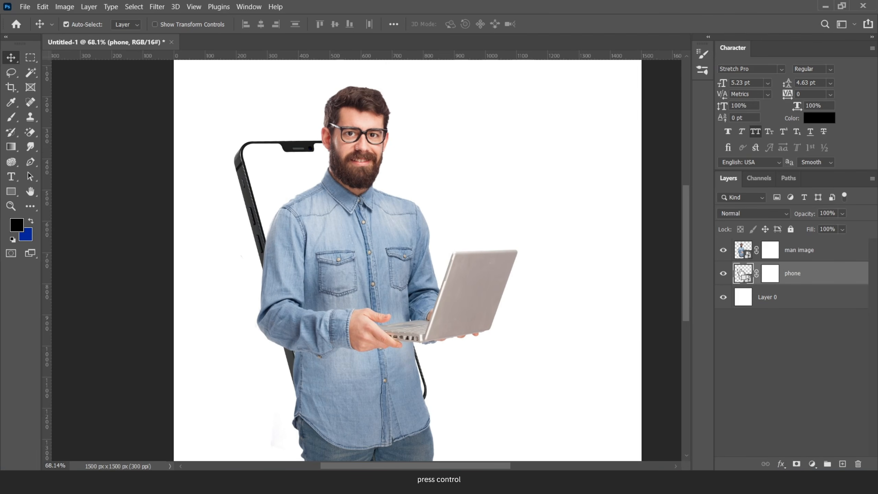
- Load the phone outline as a selection and prepare a black brush on the man's mask
left_click(742, 274, "ctrl")
scroll(311, 272, "up", 5)
left_click_drag(341, 269, 303, 213)
left_click(770, 250)
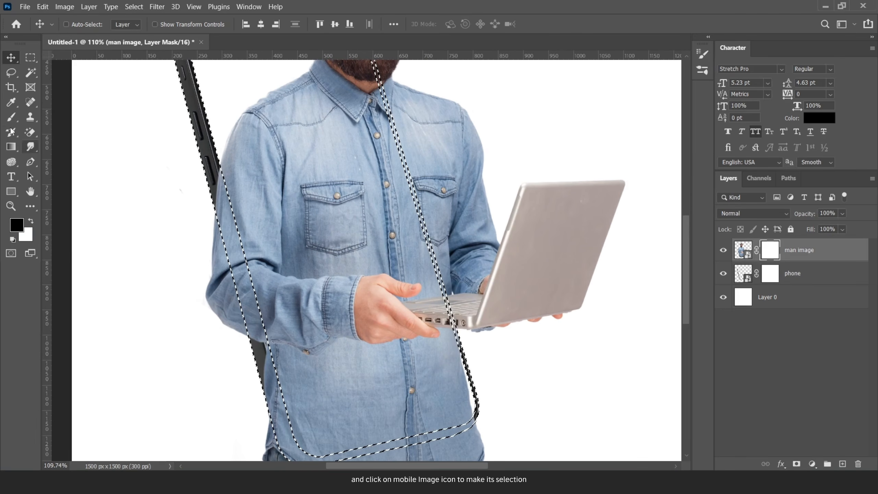
left_click(11, 119)
right_click(274, 176)
left_click(404, 230)
left_click(517, 216)
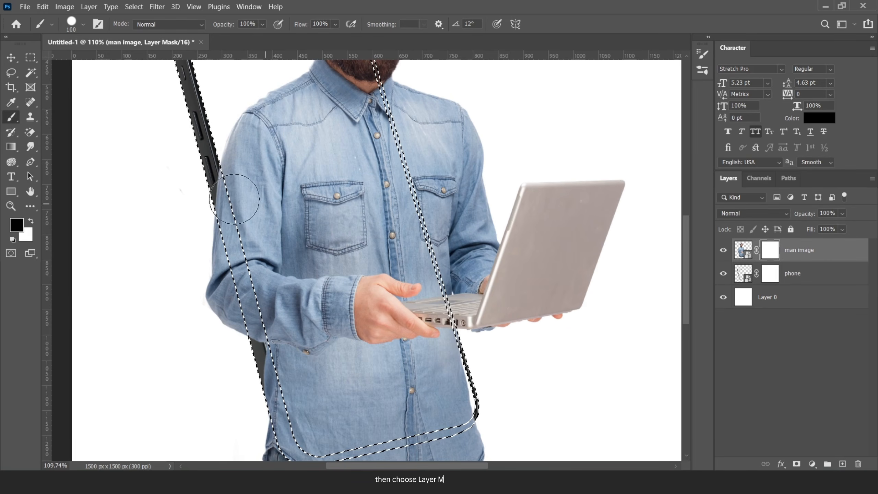
left_click(17, 225)
left_click(794, 184)
- Paint black on the man's mask to reveal the phone's left and bottom edges
mouse_move(226, 164)
left_mouse_down()
mouse_move(244, 295)
mouse_move(273, 424)
mouse_move(284, 430)
left_mouse_up()
left_click_drag(301, 317, 282, 210)
left_click_drag(289, 344, 449, 323)
key("ctrl+d")
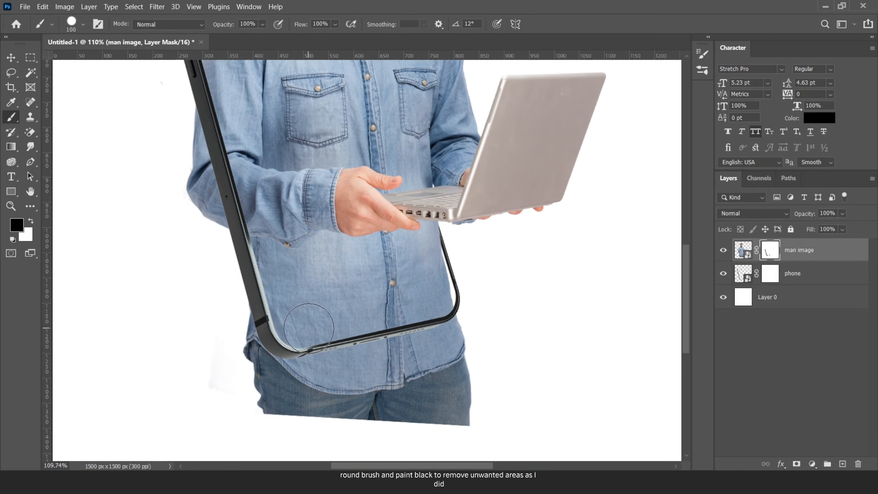
- Invert the phone selection and paint away the shirt hanging below the phone
left_click(743, 274, "ctrl")
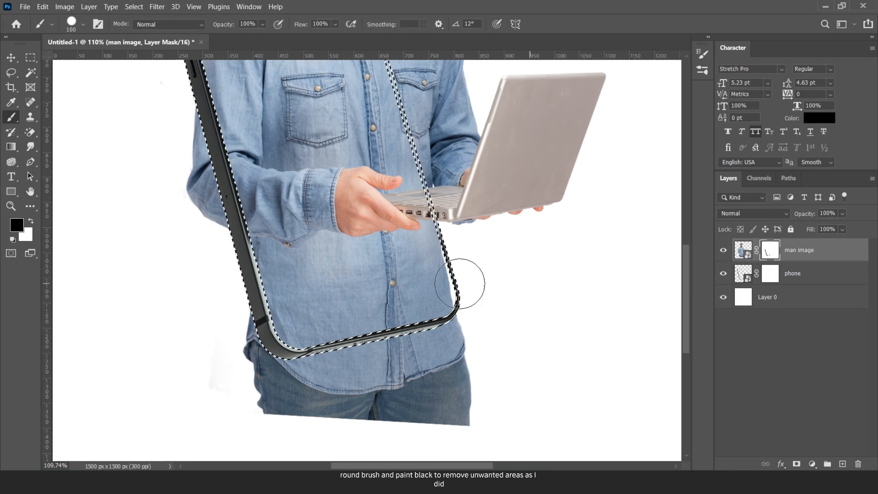
scroll(346, 207, "down", 5)
key("ctrl+shift+i")
scroll(346, 207, "up", 8)
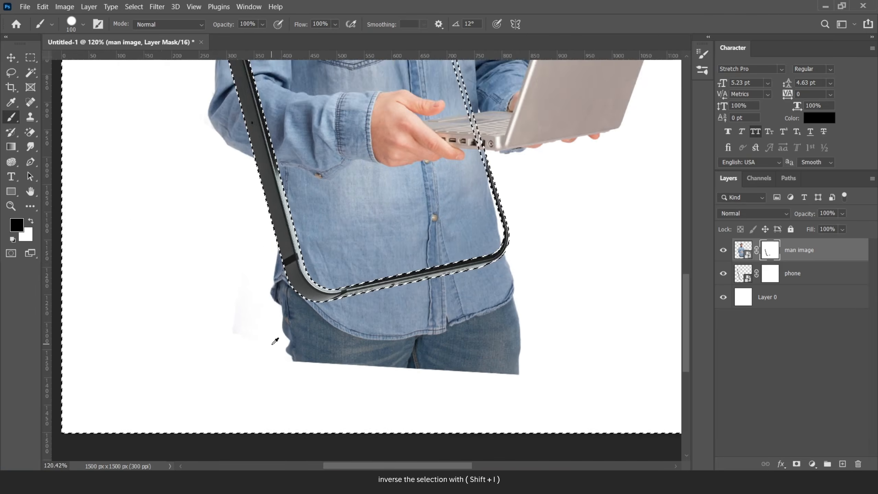
mouse_move(251, 231)
left_mouse_down()
mouse_move(291, 321)
mouse_move(354, 337)
mouse_move(409, 336)
mouse_move(611, 287)
mouse_move(671, 260)
mouse_move(638, 369)
mouse_move(543, 367)
mouse_move(318, 397)
mouse_move(362, 382)
left_mouse_up()
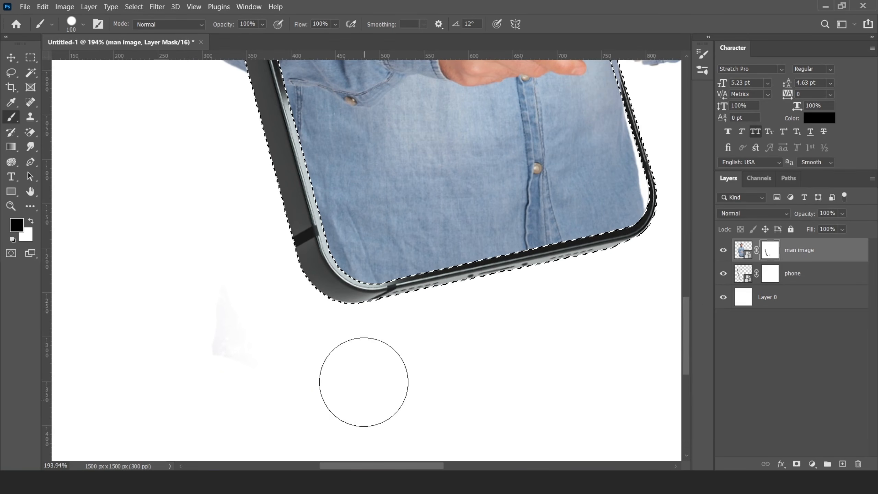
scroll(405, 352, "down", 6)
scroll(409, 224, "up", 2)
key("ctrl+d")
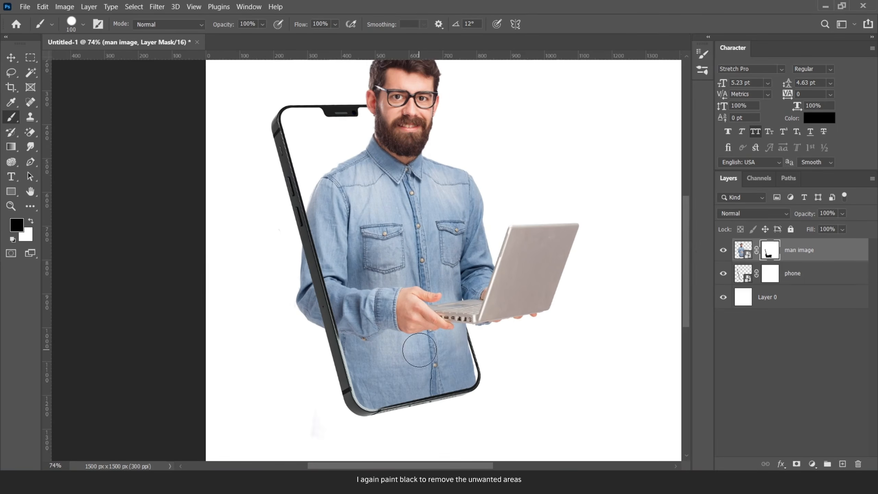
scroll(408, 225, "down", 3)
- Select both the man and phone layers together
left_click(10, 57)
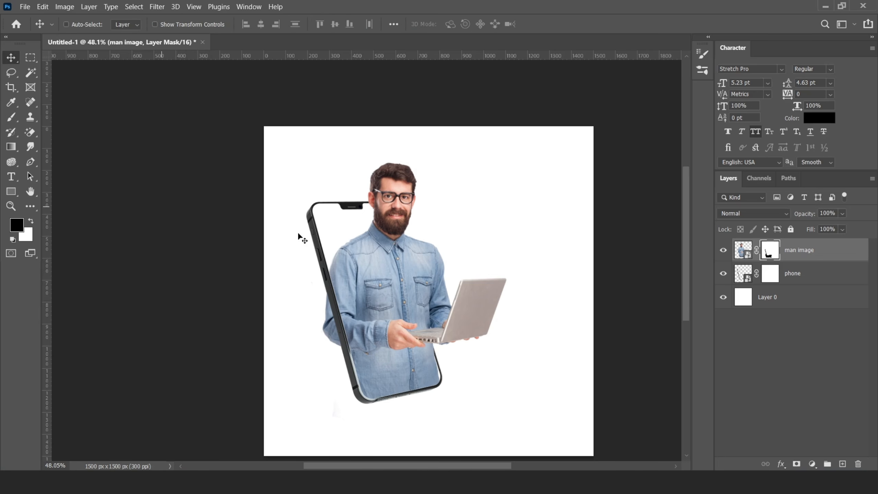
scroll(300, 235, "down", 2)
scroll(448, 289, "up", 1)
left_click(782, 273, "shift")
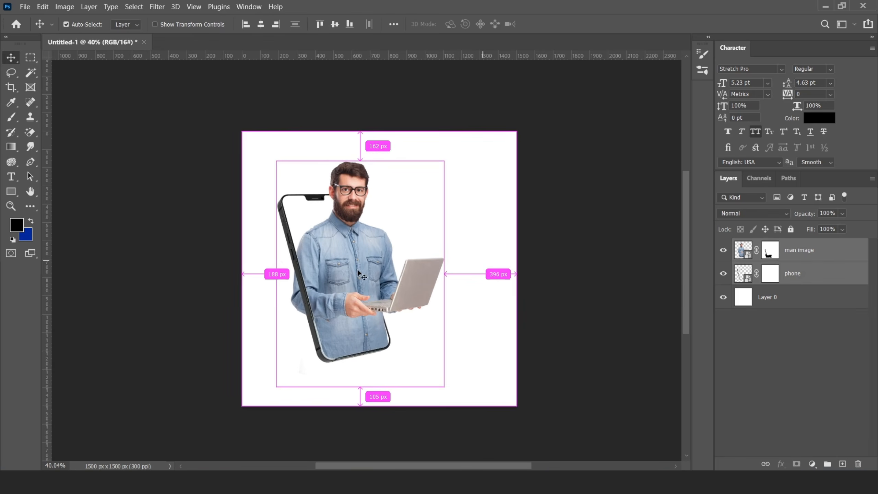
- Scale the man and phone together to about 93% and shift them slightly up-left
key("ctrl+t")
left_click_drag(444, 161, 430, 173)
left_click_drag(353, 238, 352, 244)
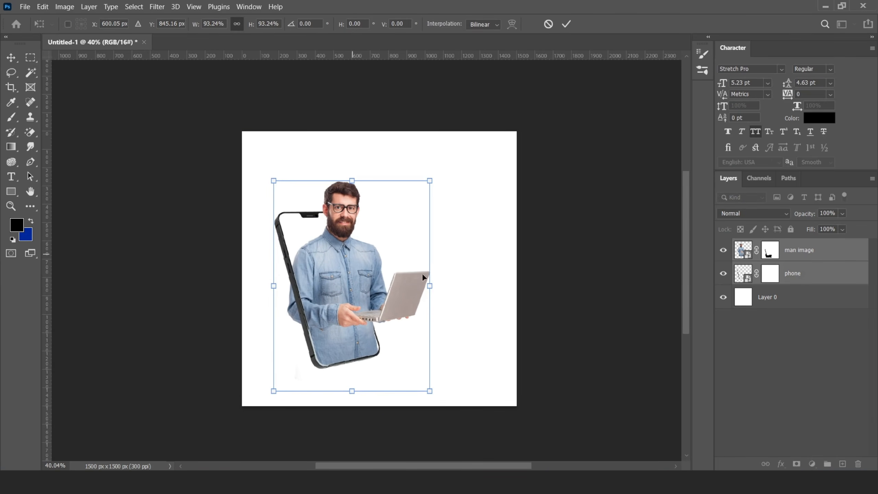
left_click_drag(429, 286, 434, 287)
left_click(566, 24)
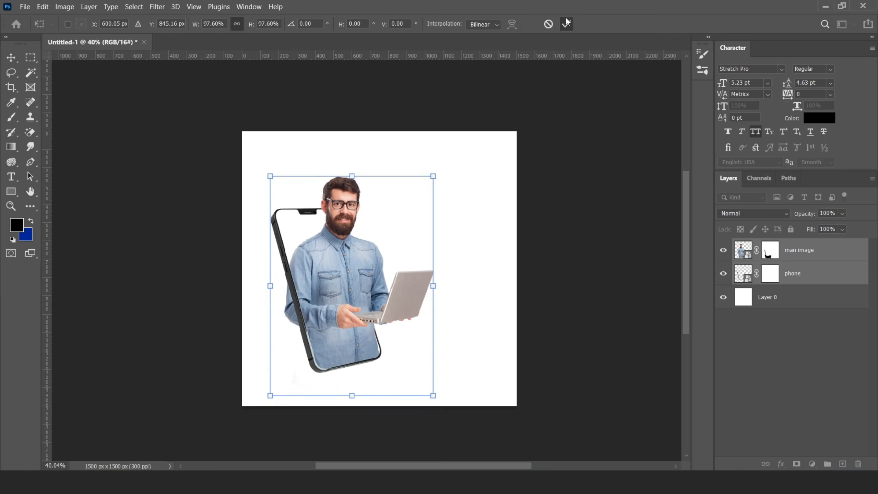
- Rename Layer 0 to Background, fill it with blue, and paint out the stray mark below the phone
double_click(773, 297)
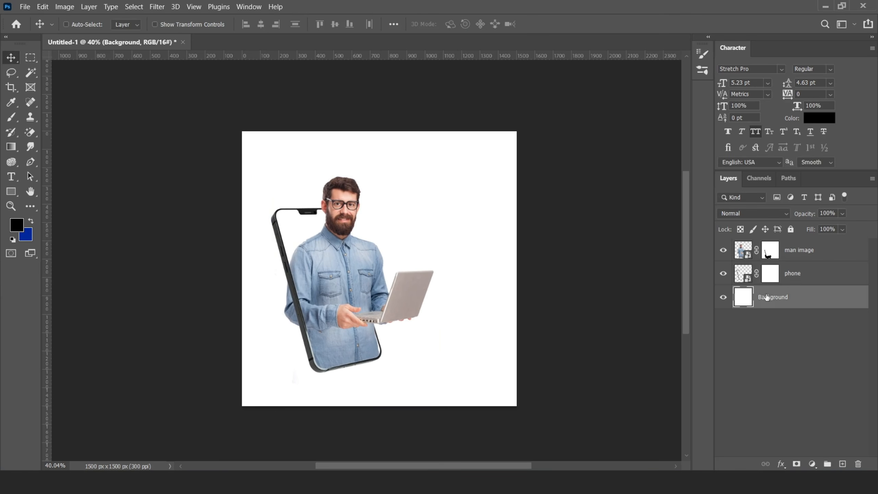
key("alt+BackSpace")
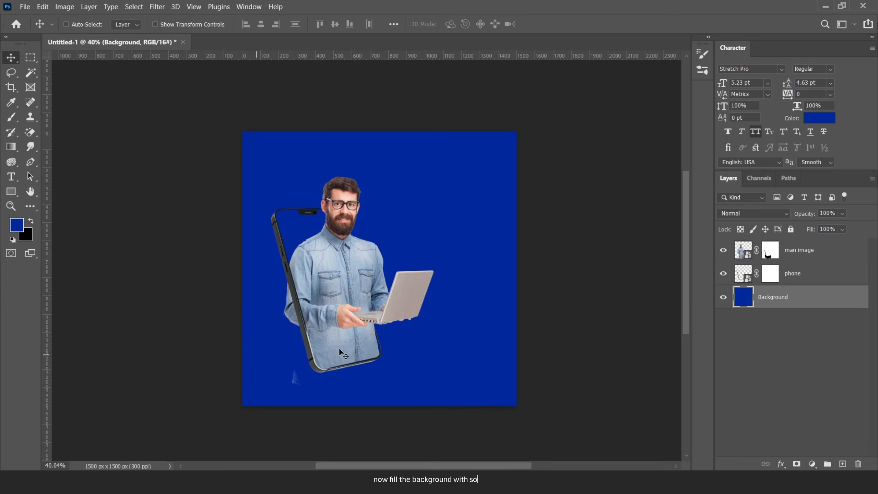
scroll(350, 351, "up", 4)
left_click(770, 250)
left_click(11, 118)
left_click_drag(258, 389, 266, 379)
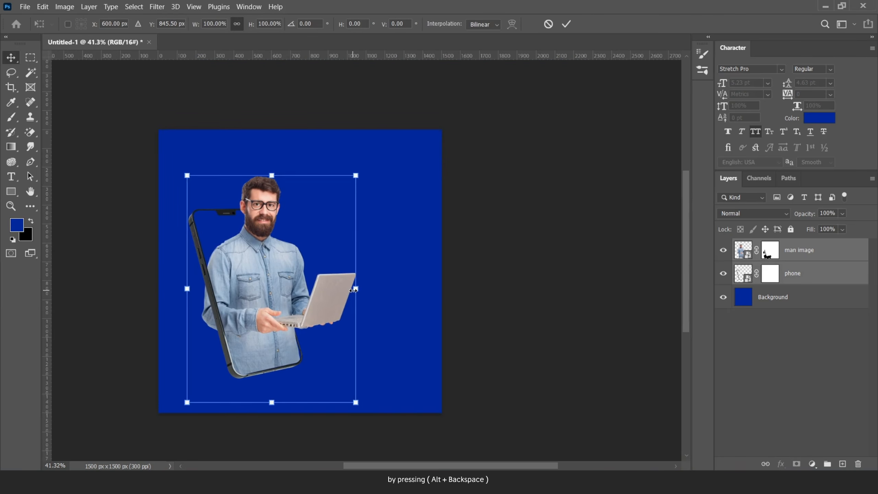
- Enlarge the man and phone together, finishing at 106.5%
mouse_move(357, 175)
left_mouse_down()
mouse_move(366, 163)
mouse_move(367, 174)
left_mouse_up()
left_click(572, 24)
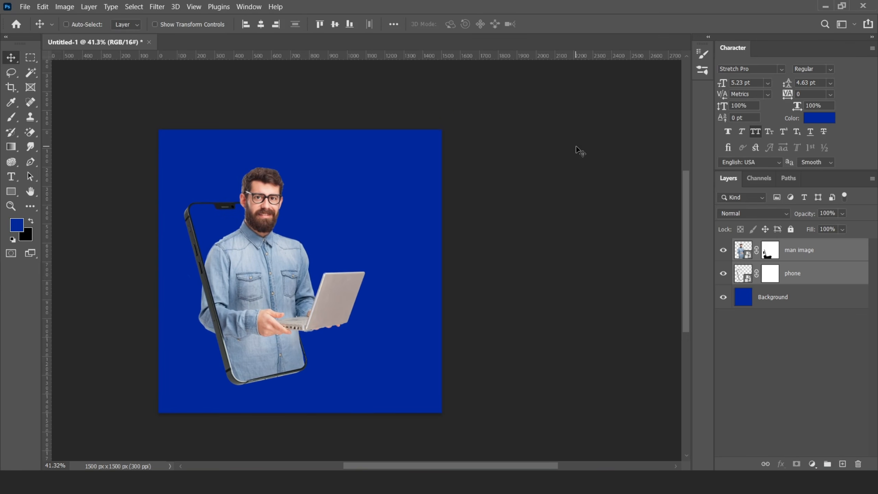
key("ctrl+t")
left_click_drag(359, 166, 368, 155)
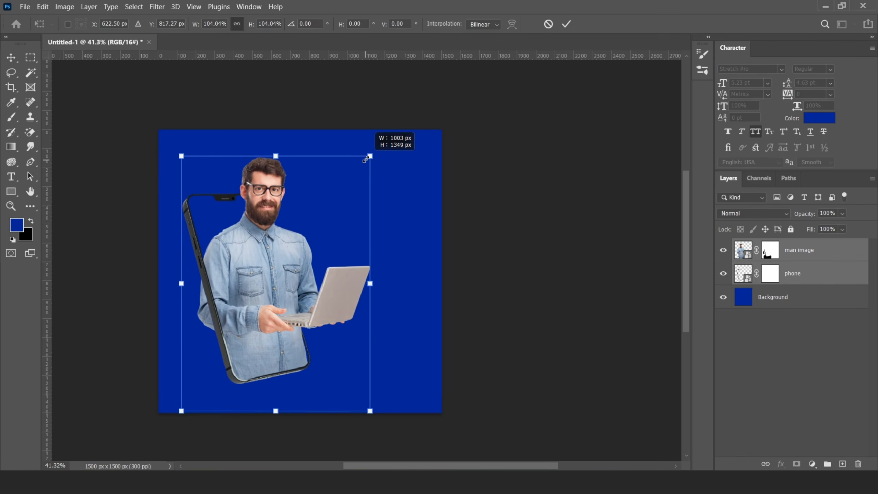
left_click(567, 23)
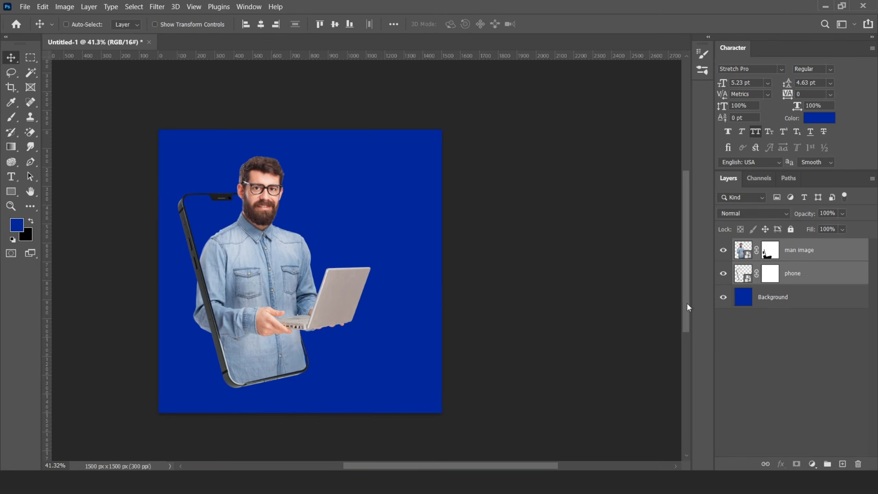
left_click(774, 299)
- Add a new layer above Background and set up a soft round white brush
left_click(843, 464)
left_click(11, 118)
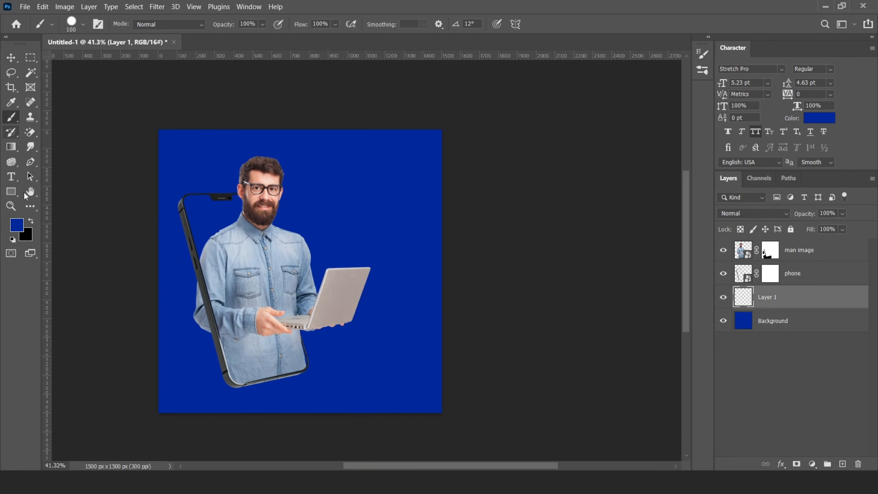
left_click(31, 221)
left_click(16, 225)
left_click_drag(567, 210, 540, 180)
left_click(778, 187)
right_click(397, 157)
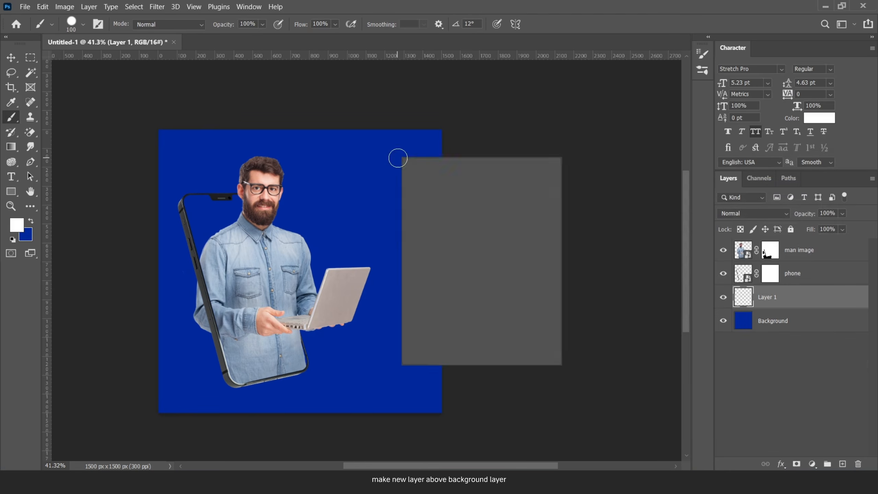
left_click(385, 181)
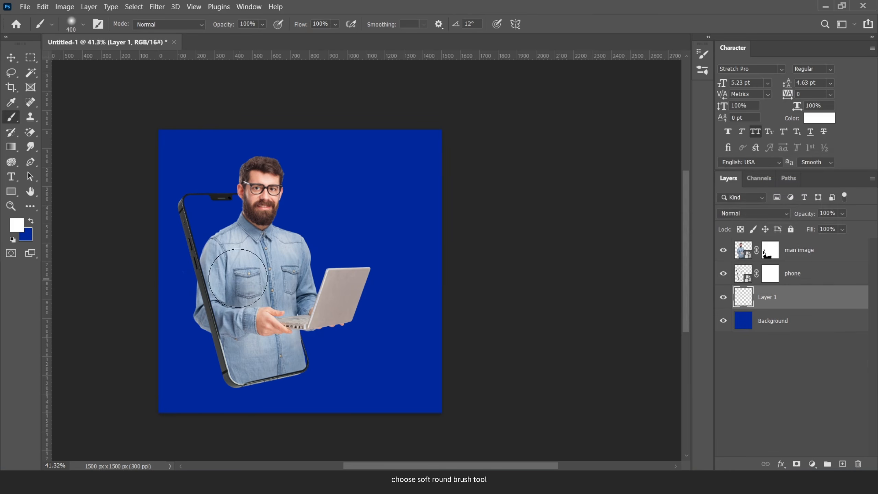
- Paint a large soft white glow behind the man at 72% flow, then move it lower
key("bracketright")
key("bracketright")
key("bracketright")
key("bracketright")
key("bracketright")
key("bracketright")
key("bracketright")
key("bracketright")
key("bracketright")
key("bracketleft")
left_click(335, 24)
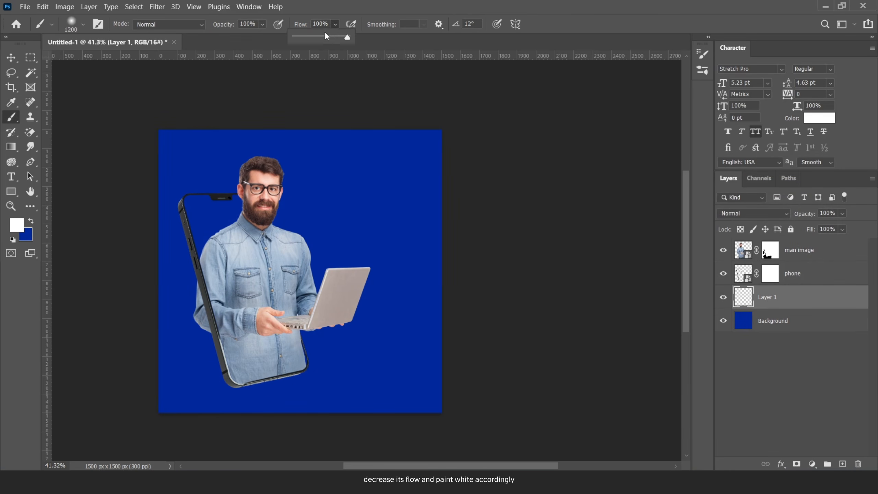
left_click(332, 36)
key("bracketright")
left_click(262, 298)
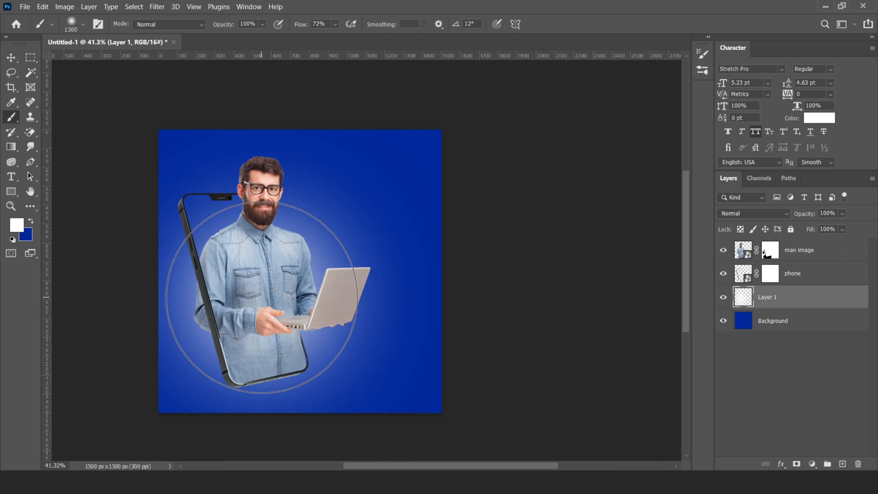
left_click(261, 297)
key("bracketleft")
key("bracketleft")
key("bracketleft")
key("bracketleft")
key("bracketleft")
key("bracketleft")
key("bracketleft")
key("bracketleft")
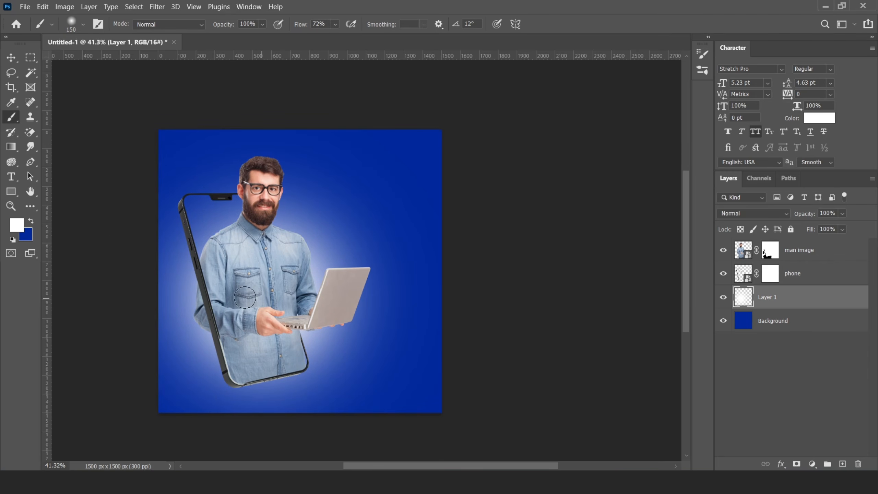
key("v")
left_click_drag(314, 248, 312, 260)
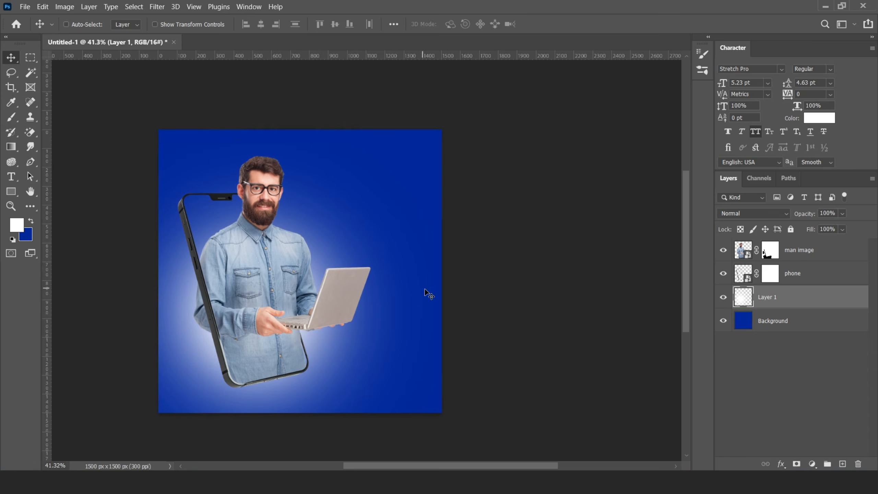
- Duplicate the glow layer and set both Layer 1 and Layer 1 copy to Overlay
key("ctrl+j")
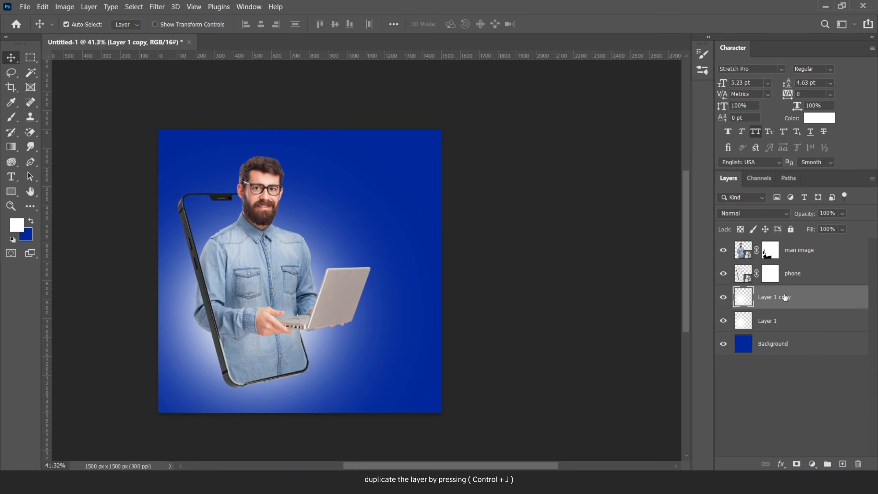
left_click(766, 323)
left_click(752, 212)
left_click(740, 322)
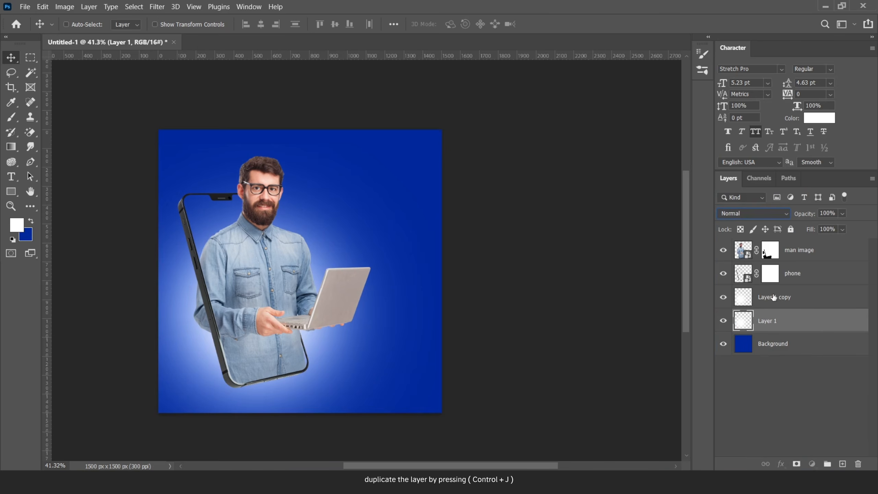
left_click(771, 297)
left_click(752, 213)
left_click(736, 322)
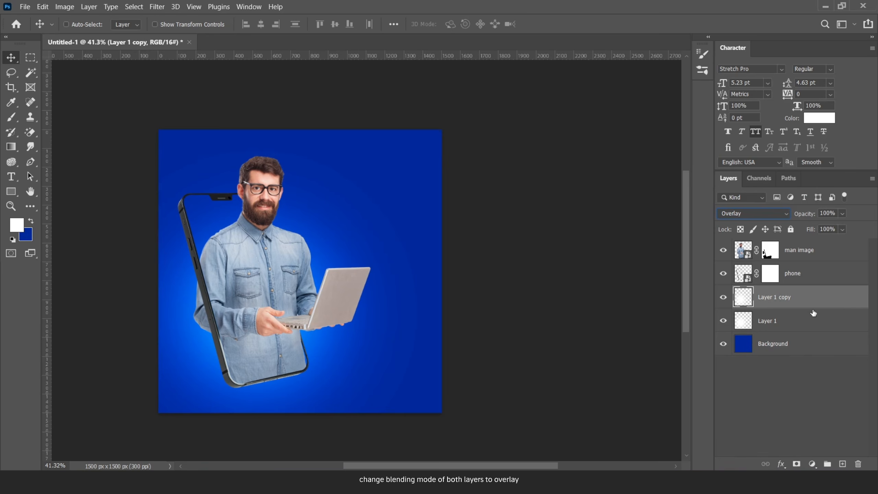
- Create Layer 1 copy 2 and discard an extra scaled glow duplicate
key("ctrl+j")
left_click(755, 322)
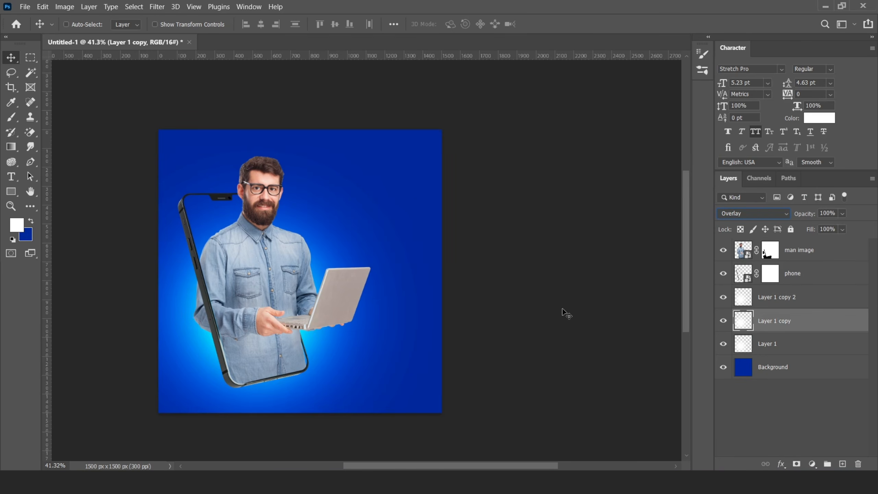
key("ctrl+alt+t")
left_click_drag(435, 144, 408, 172)
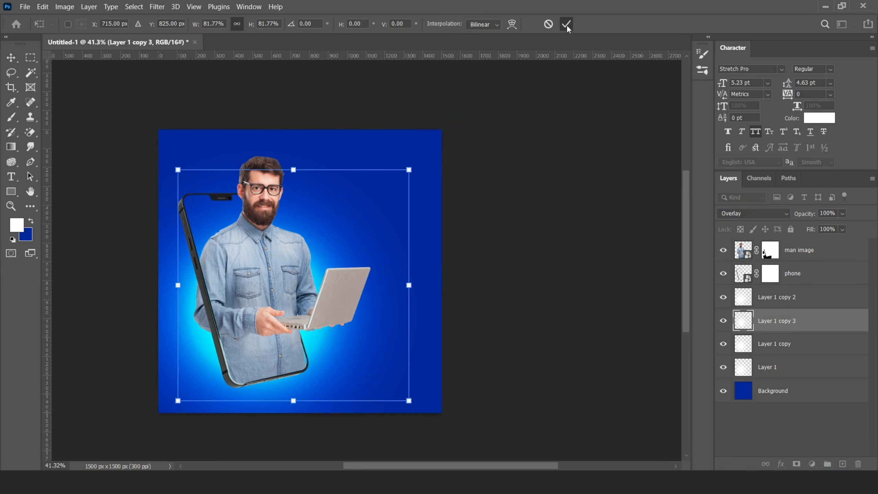
left_click(566, 25)
key("Delete")
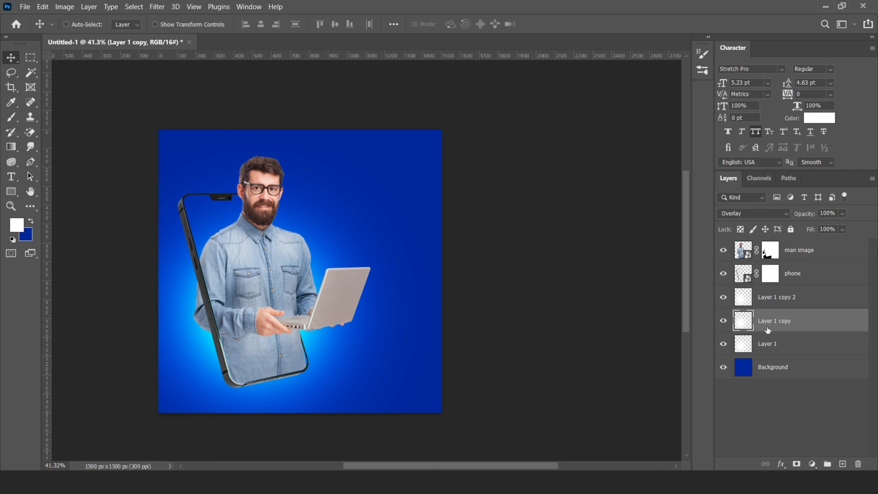
- Enlarge the three glow layers together and shift them left and down
left_click(781, 301)
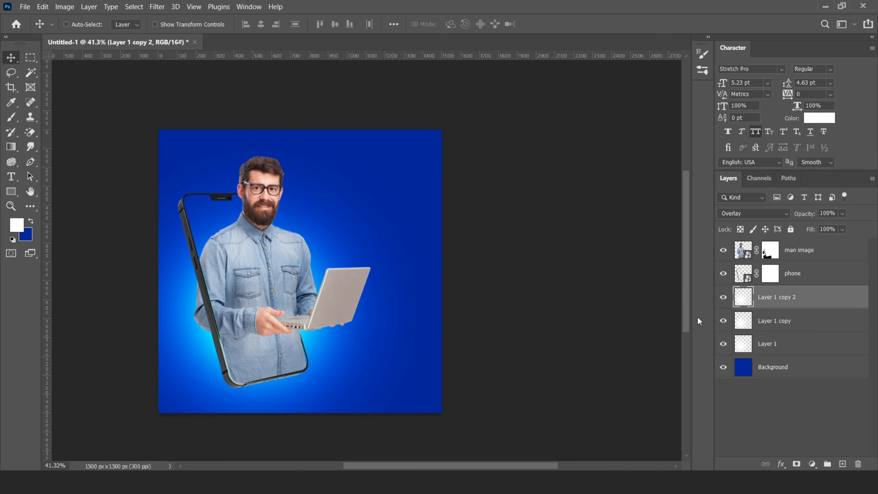
left_click(773, 348, "shift")
key("ctrl+t")
scroll(415, 239, "down", 2)
left_click_drag(433, 161, 451, 143)
left_click_drag(394, 200, 381, 207)
left_click_drag(440, 145, 453, 135)
key("Return")
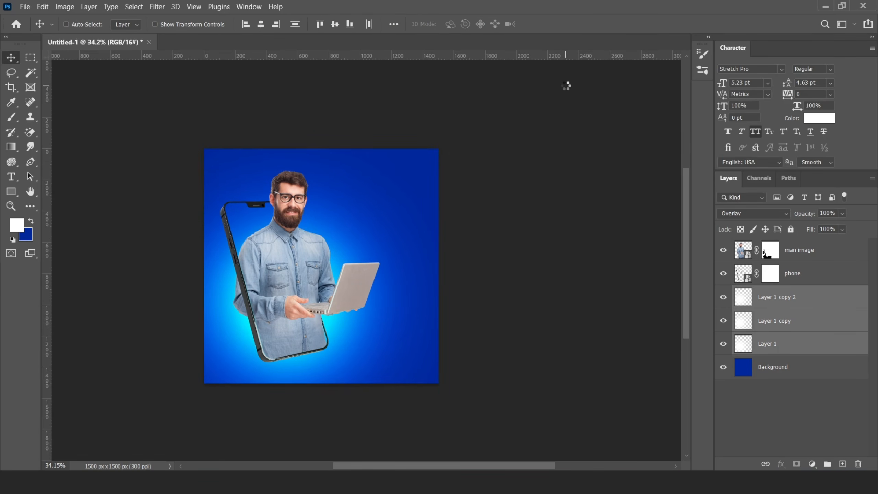
- Lower the opacity of Layer 1 copy 2
left_click(795, 296)
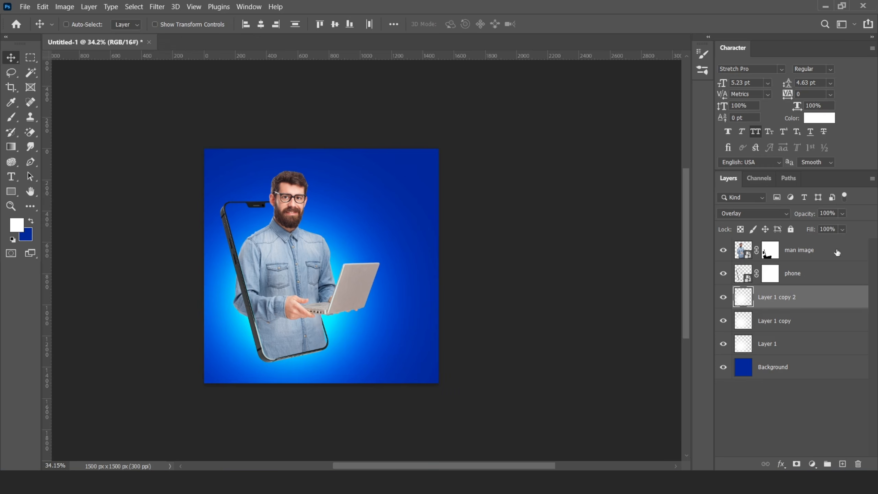
left_click(842, 213)
left_click(840, 226)
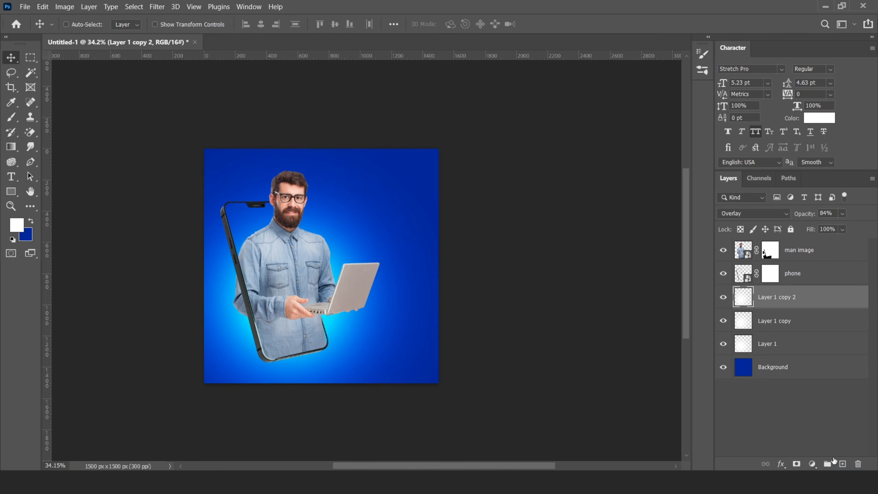
- Add a new layer and brush several white dabs to brighten the glow
left_click(842, 463)
left_click(17, 119)
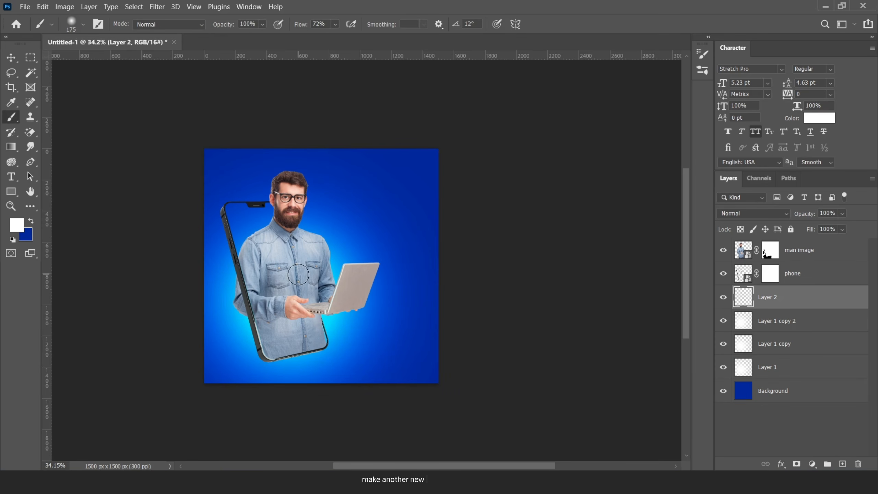
left_click(290, 295)
left_click(290, 295)
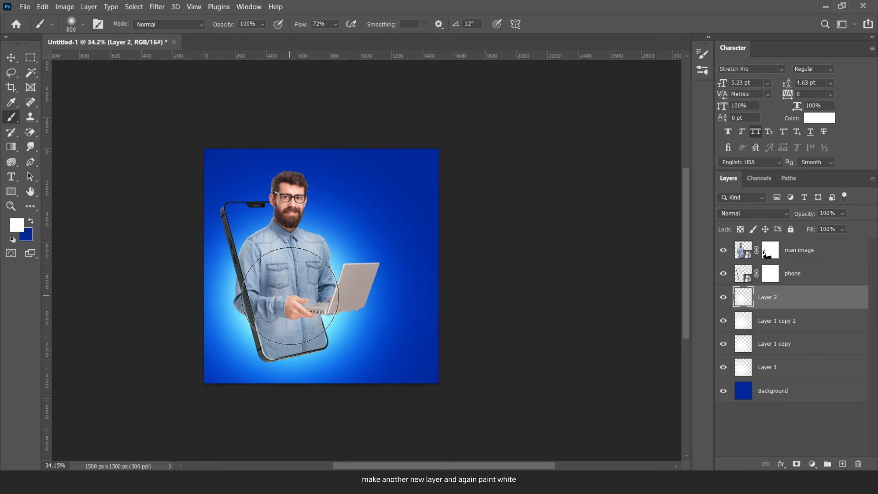
left_click(290, 300)
left_click(11, 58)
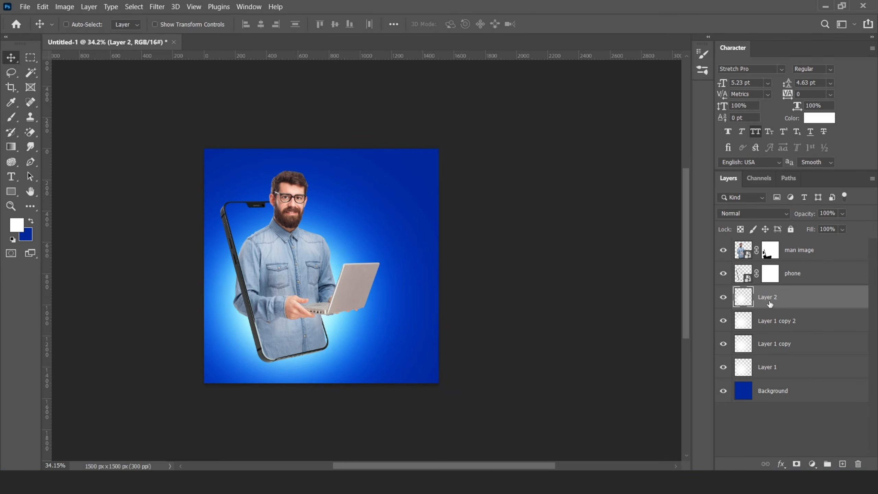
left_click(775, 368, "shift")
- Group the glow layers as Bg Glows, then group them with Background into a Background group
key("ctrl+g")
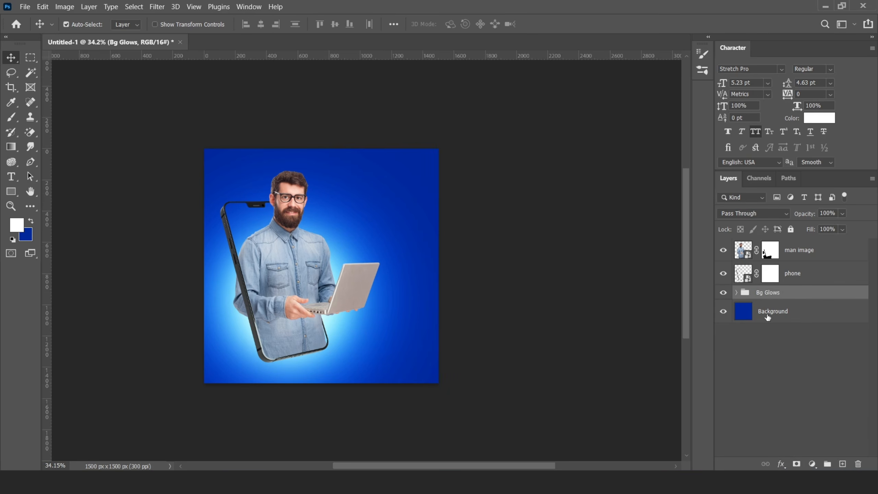
left_click(767, 317, "shift")
key("ctrl+g")
double_click(765, 291)
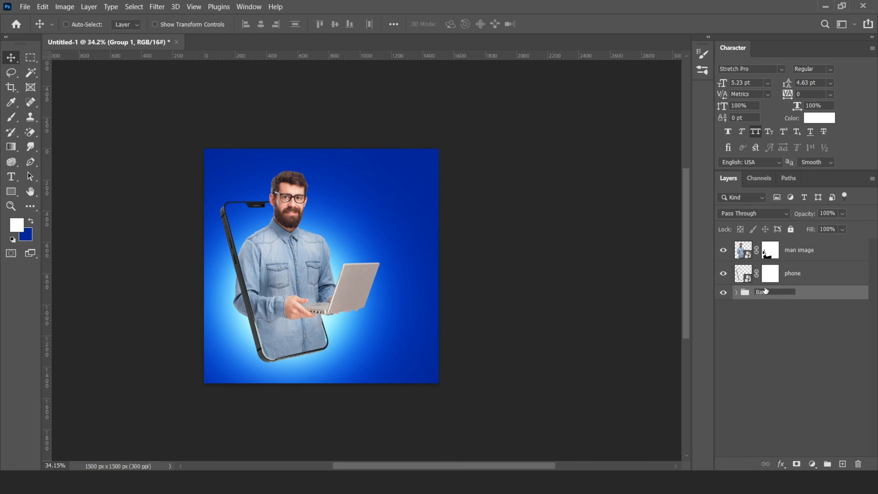
left_click(737, 293)
left_click(755, 309)
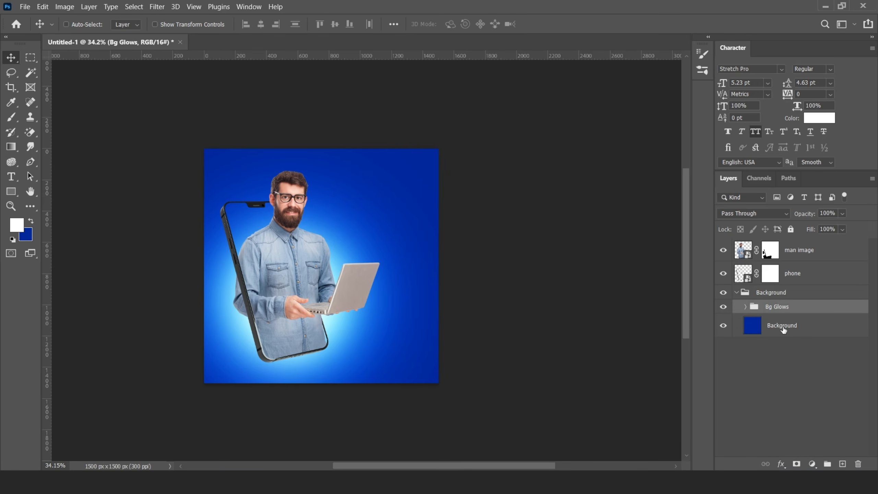
- Place the abstract glow image, set it to Screen blending, and move it up-left
left_click(135, 481)
left_click_drag(128, 82, 286, 277)
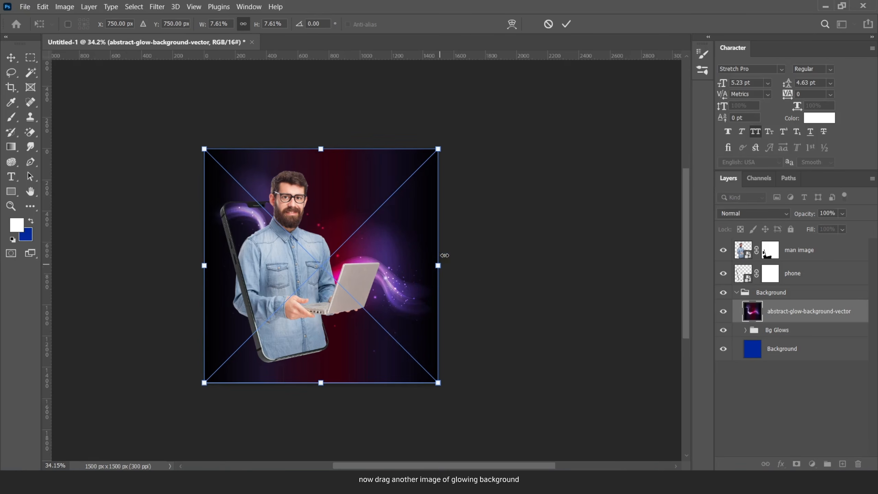
key("Return")
left_click(763, 211)
left_click(741, 278)
left_click_drag(398, 262, 425, 219)
- Enlarge and reposition the glow image behind the man, then duplicate its layer
key("ctrl+t")
left_click_drag(317, 231, 326, 295)
left_click_drag(431, 281, 495, 282)
left_click_drag(393, 327, 352, 314)
left_click_drag(455, 266, 554, 267)
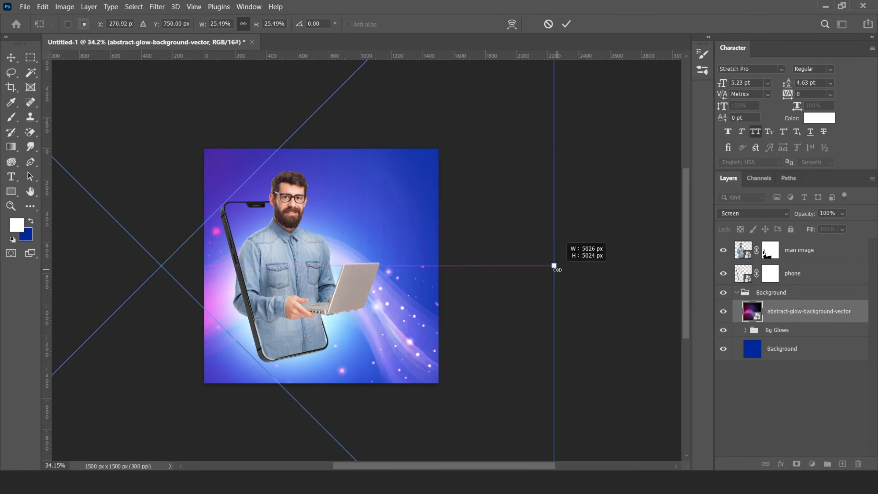
left_click_drag(387, 311, 322, 303)
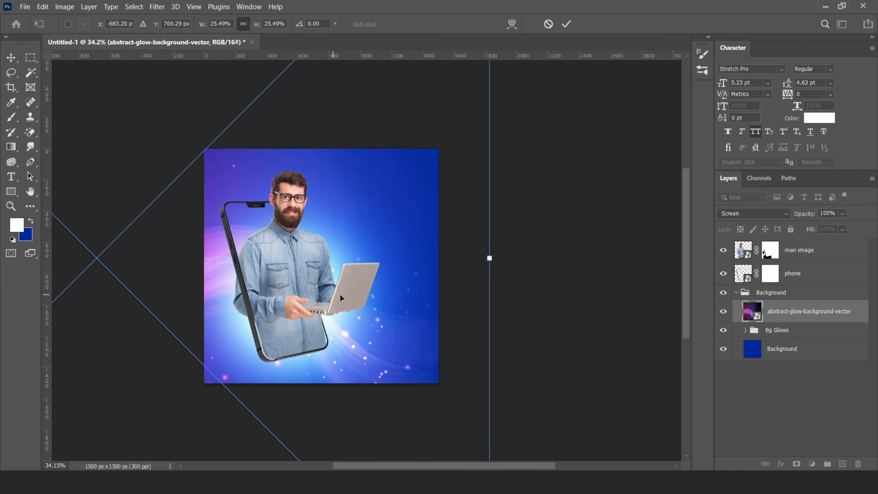
left_click(566, 24)
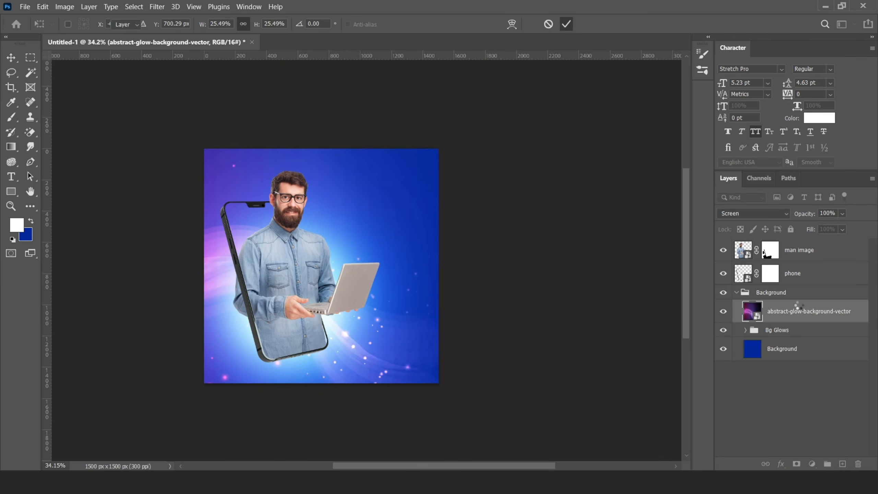
key("ctrl+j")
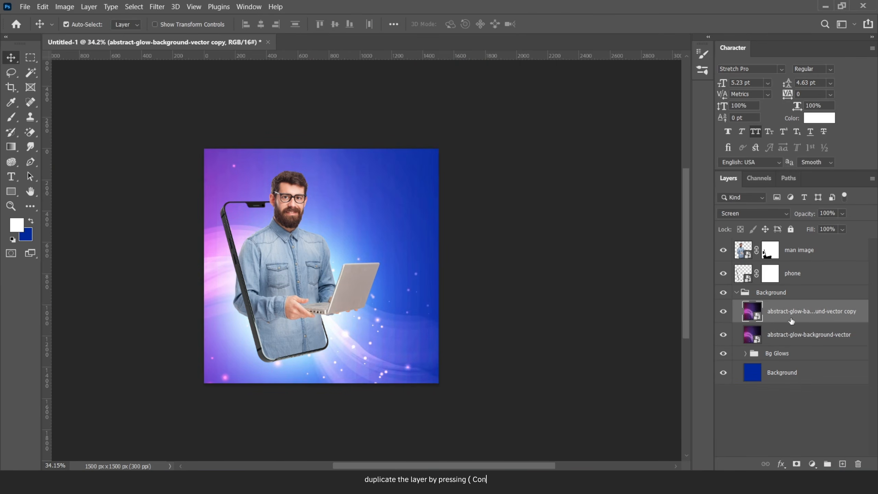
- Combine both glow layers into one smart object set to Screen blending
left_click(793, 334, "shift")
right_click(793, 333)
key("Escape")
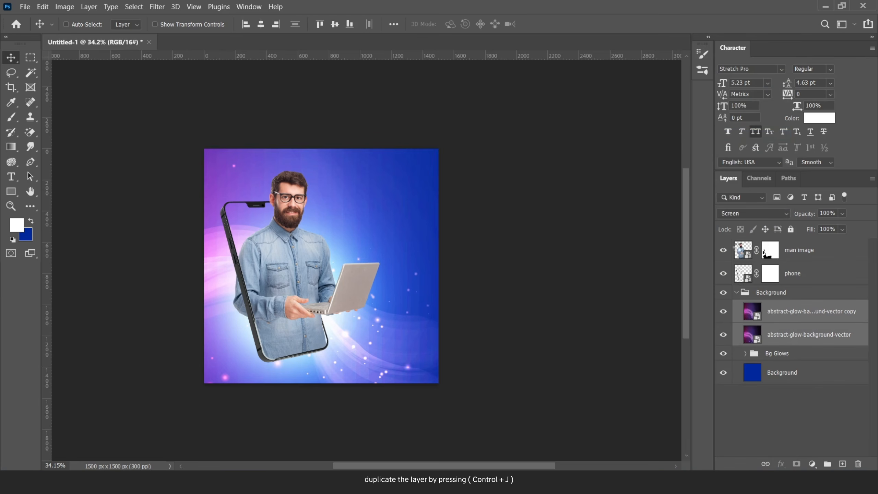
left_click(752, 215)
left_click(735, 276)
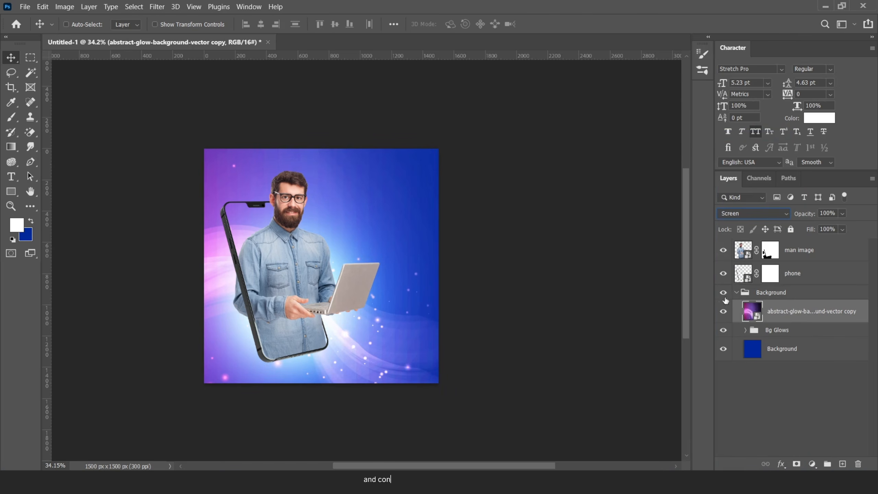
- Mask the combined glow and fade its lower-right part with an 8% flow brush
left_click(797, 463)
key("x")
key("b")
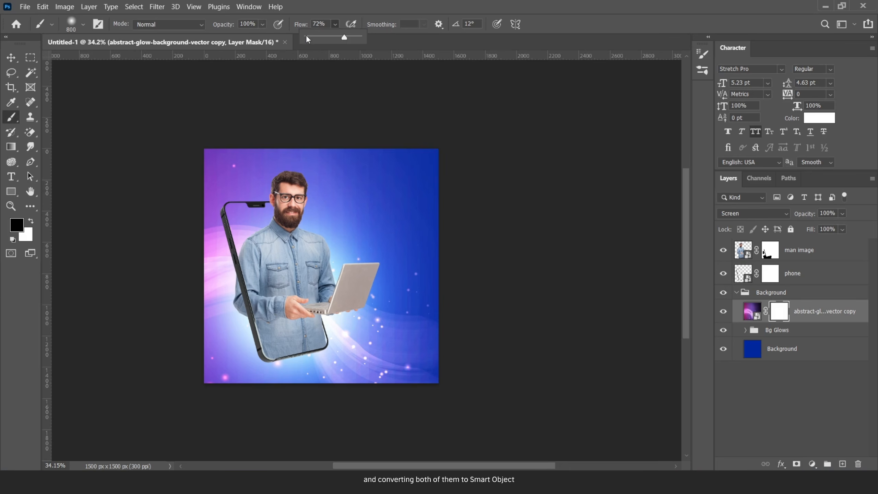
left_click(308, 37)
mouse_move(432, 316)
left_mouse_down()
mouse_move(371, 302)
mouse_move(439, 380)
left_mouse_up()
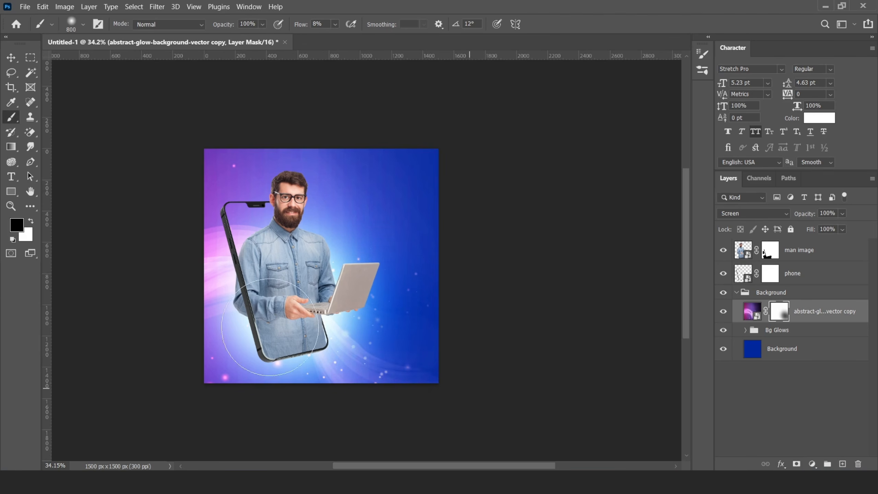
- Rename the combined glow layer to 'Abstract Bg'
key("v")
scroll(236, 246, "up", 2)
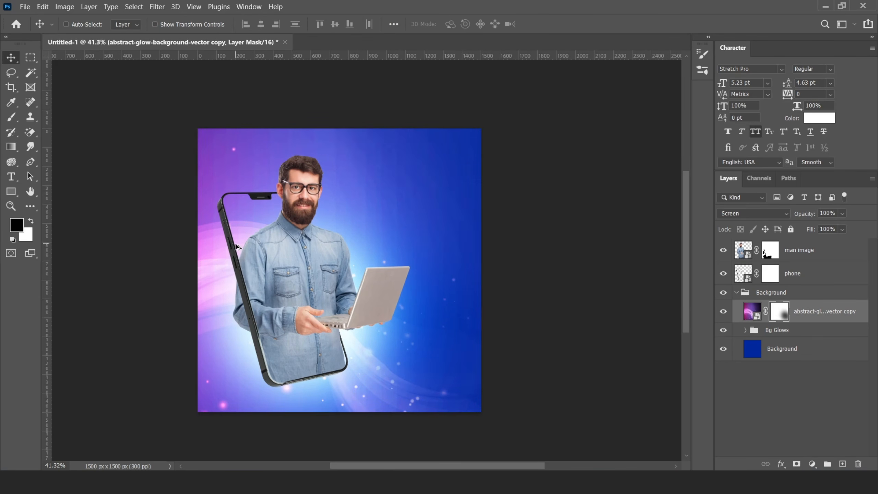
double_click(814, 313)
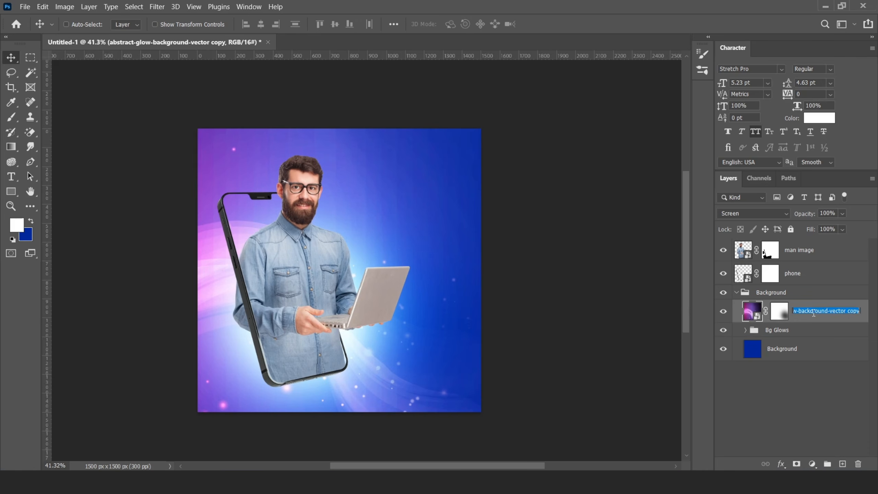
type("Abstract Bg")
key("Return")
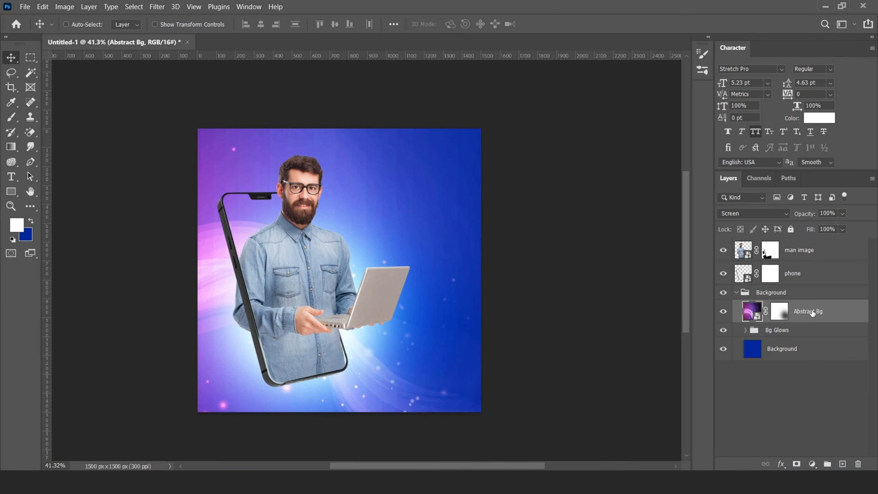
- Collapse the Background group and group the man image and phone layers together
left_click(736, 292)
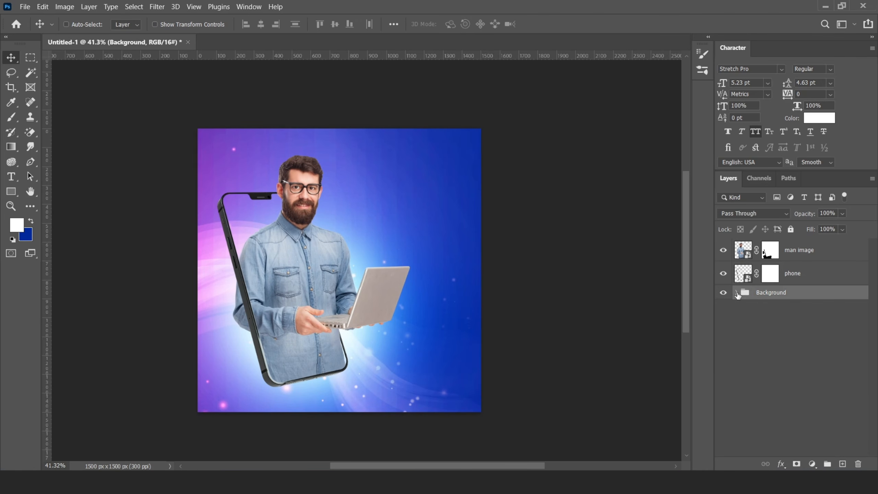
left_click(803, 252)
left_click(794, 273, "shift")
key("ctrl+g")
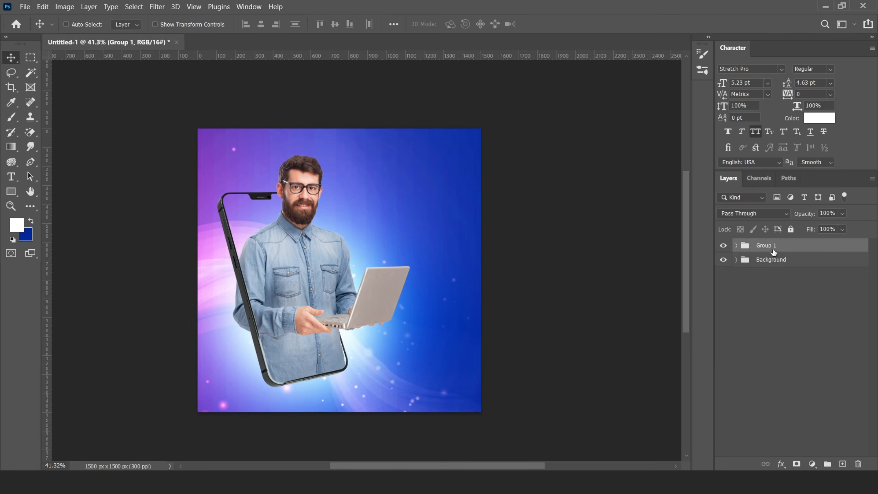
- Apply Camera Raw to the man image: Temperature -12, Contrast +35, Highlights +18, darker blacks
left_click(735, 245)
left_click(804, 270)
left_click(157, 6)
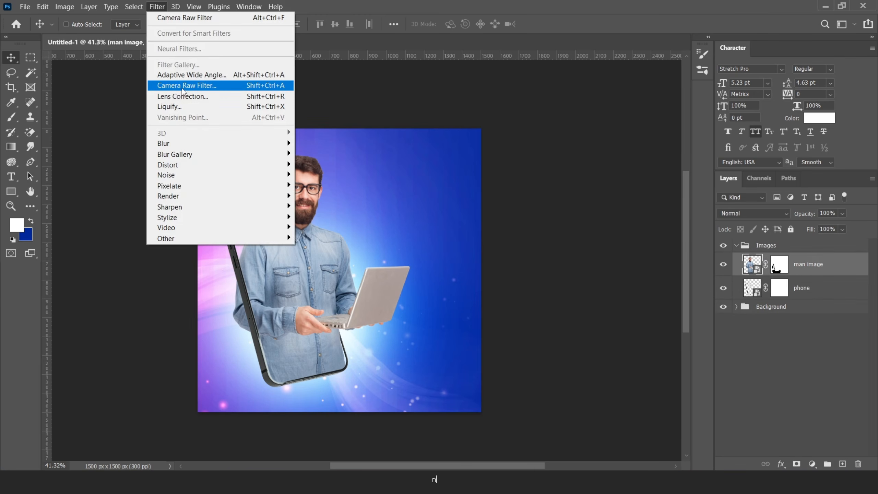
left_click(194, 84)
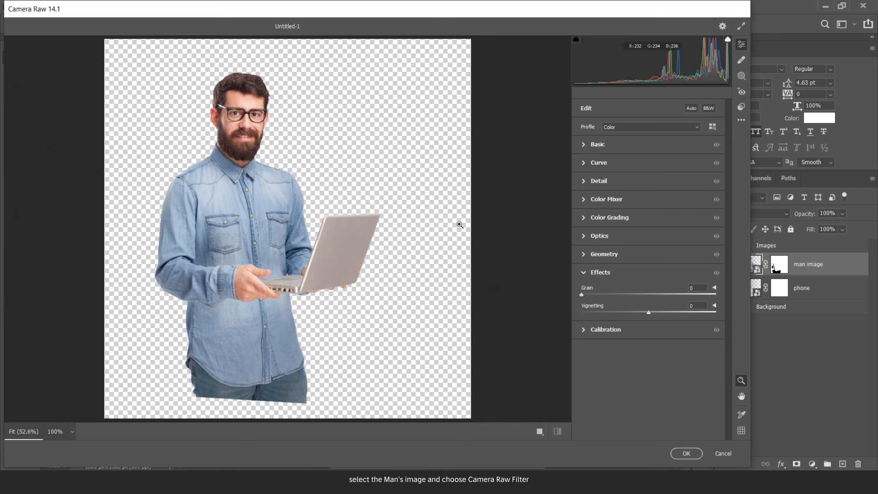
left_click(583, 145)
mouse_move(649, 180)
left_mouse_down()
mouse_move(639, 180)
mouse_move(653, 193)
left_mouse_up()
left_click_drag(648, 230, 660, 244)
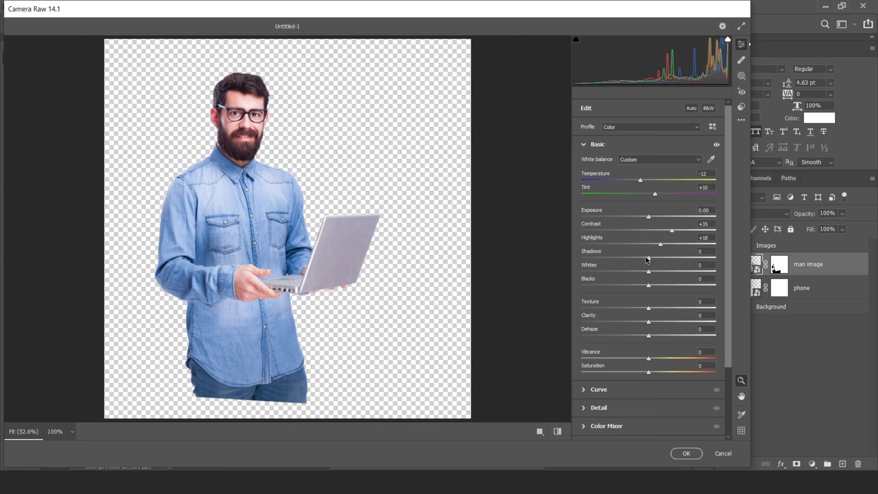
left_click_drag(649, 285, 645, 286)
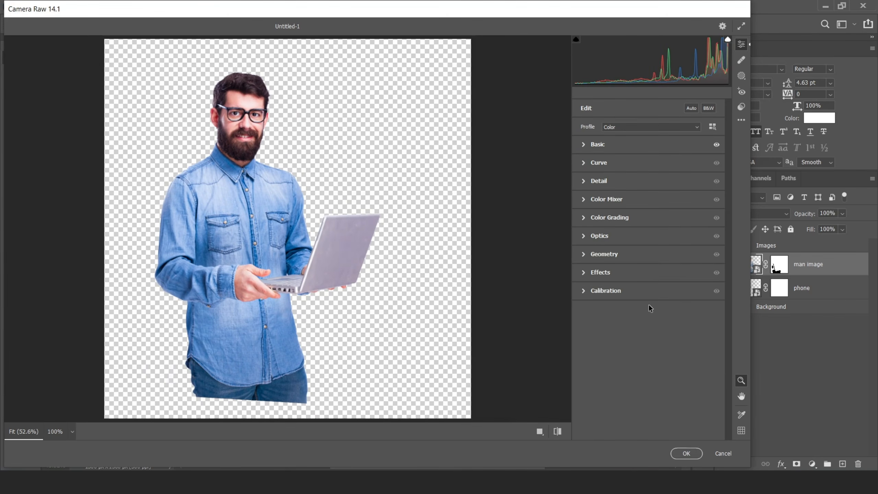
left_click(684, 453)
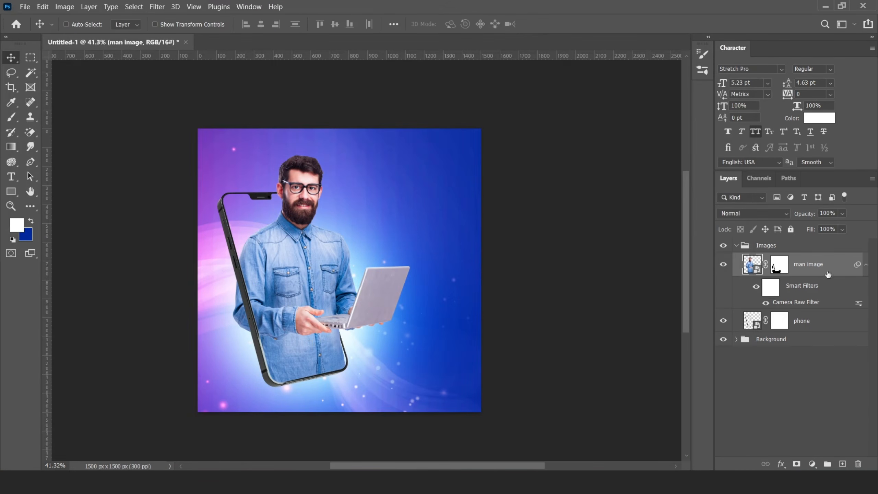
left_click(866, 264)
- Place the swirl glow image, flip it horizontally, set it to Screen and move it onto the man
key("alt+Tab")
left_click_drag(194, 160, 318, 277)
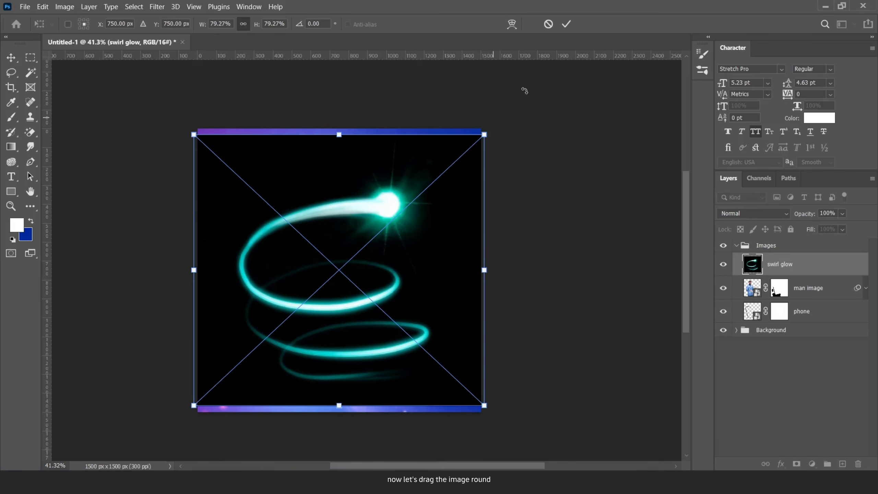
left_click(566, 24)
left_click(43, 7)
mouse_move(138, 254)
left_click(222, 451)
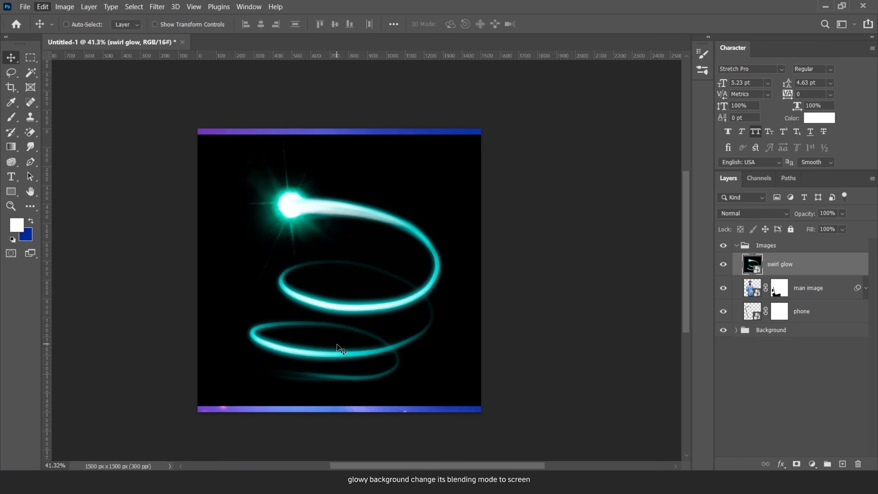
left_click(753, 213)
left_click(742, 278)
left_click_drag(378, 229, 333, 277)
- Rotate the swirl glow about 152.6° and scale it to roughly 83% around the man and phone
key("ctrl+t")
left_click_drag(439, 218, 387, 153)
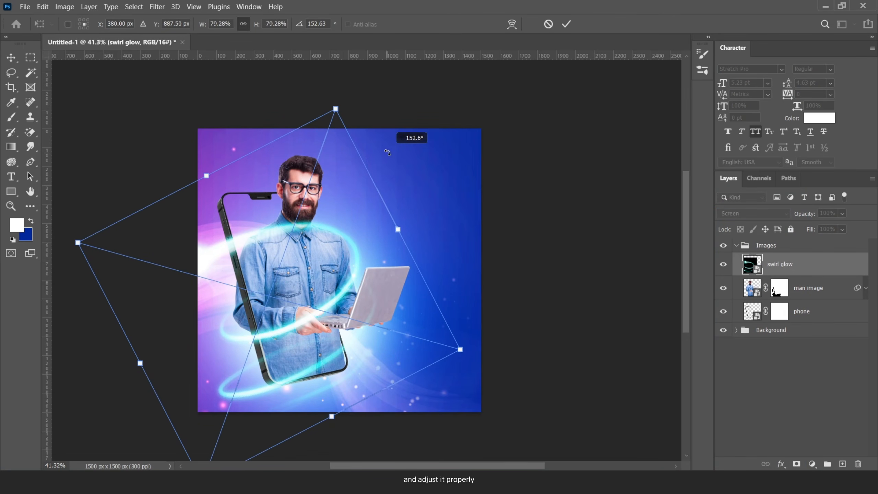
left_click_drag(325, 264, 336, 263)
left_click_drag(465, 349, 482, 354)
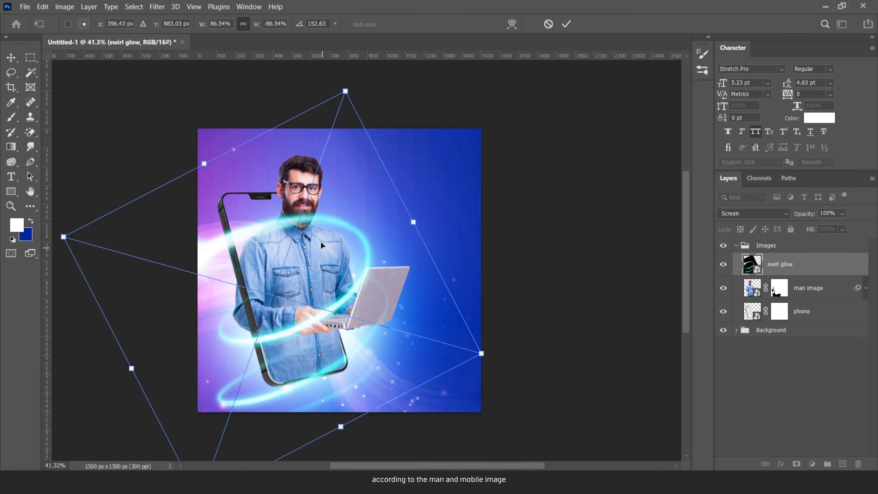
left_click_drag(322, 222, 319, 209)
mouse_move(480, 342)
left_mouse_down()
mouse_move(490, 343)
mouse_move(470, 343)
left_mouse_up()
left_click_drag(305, 299, 308, 300)
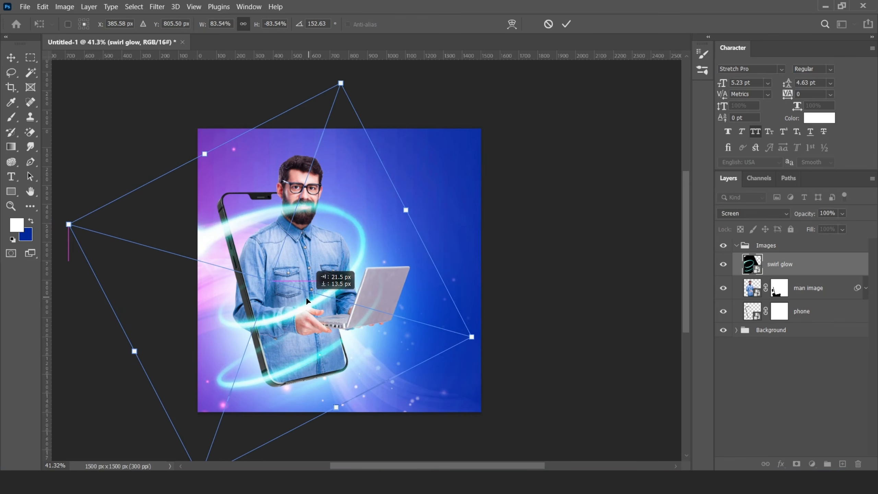
left_click(566, 24)
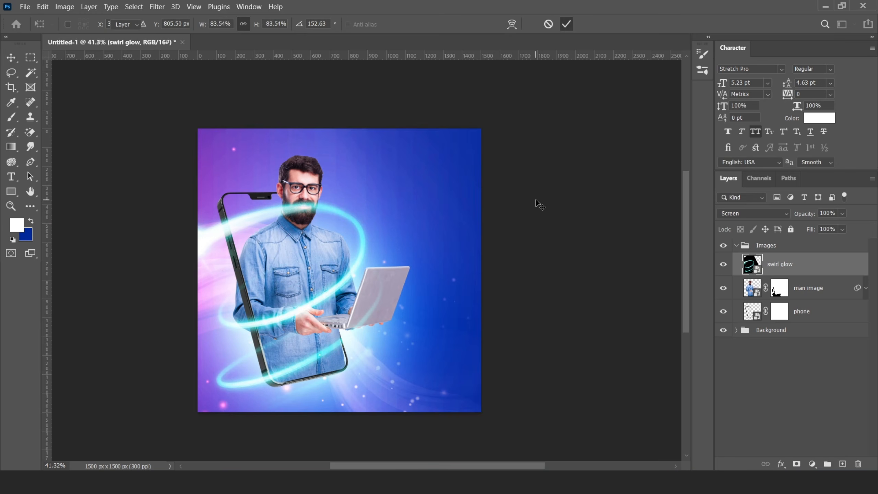
- Add a mask to the swirl glow and brush it away over the man's mouth
left_click(795, 463)
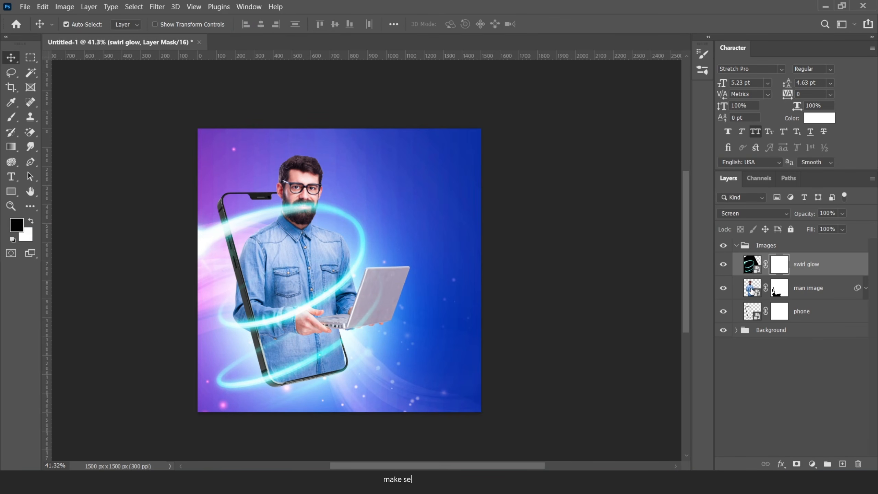
left_click(752, 291, "ctrl")
scroll(315, 200, "up", 3)
left_click(11, 117)
key("bracketleft")
key("bracketleft")
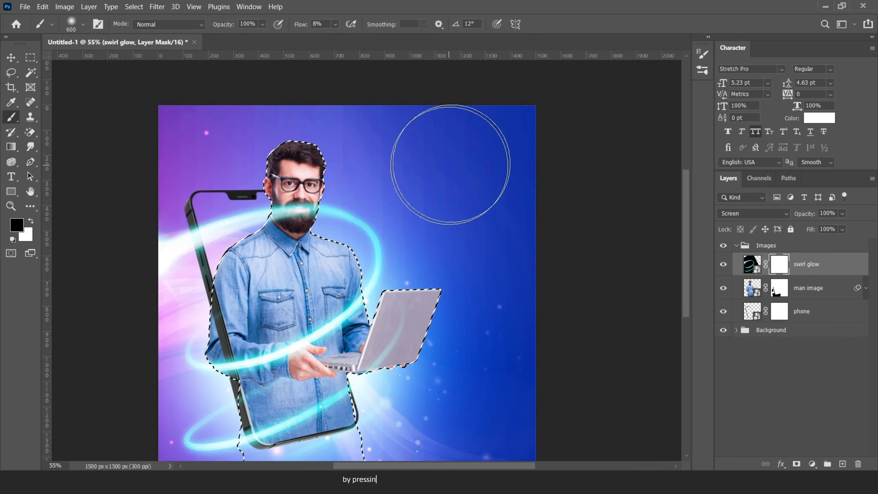
key("bracketleft")
key("bracketleft")
key("bracketleft")
key("bracketleft")
right_click(455, 158)
left_click(439, 143)
mouse_move(276, 194)
left_mouse_down()
mouse_move(310, 218)
mouse_move(292, 219)
left_mouse_up()
- With brush flow at 91%, hide the swirl glow inside the phone's outline
left_click(335, 25)
left_click_drag(335, 37, 381, 37)
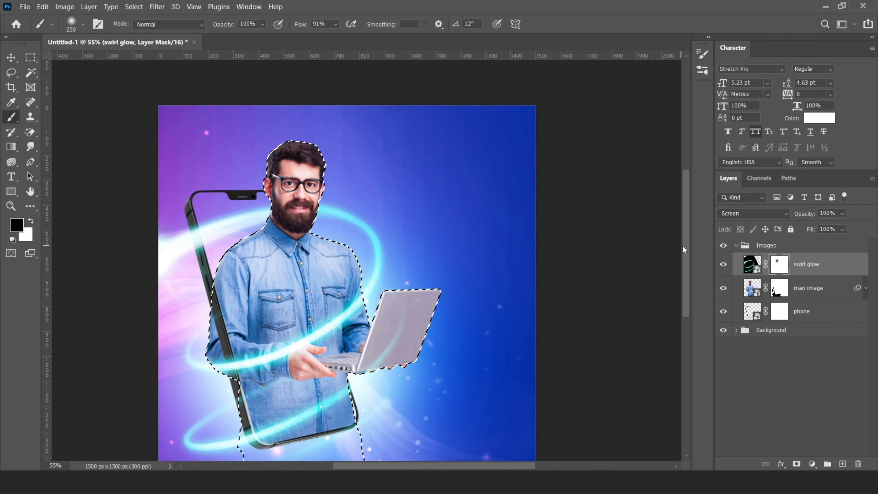
left_click(751, 311, "ctrl")
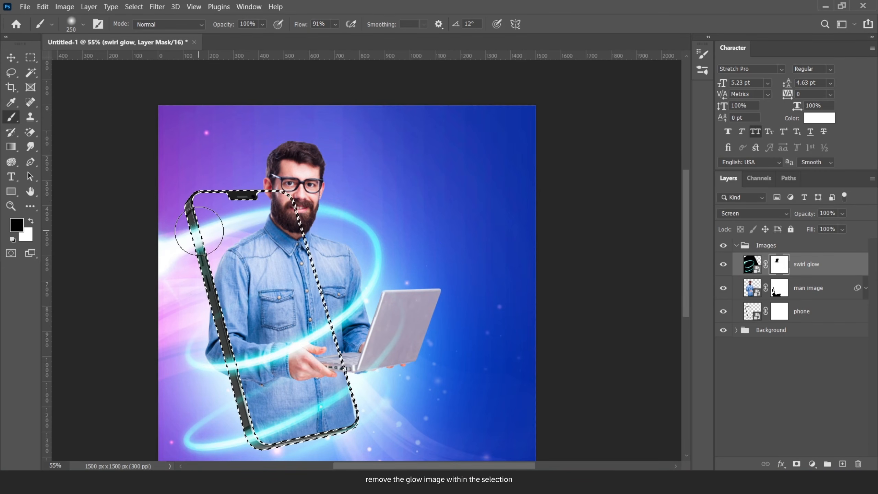
left_click_drag(196, 252, 304, 284)
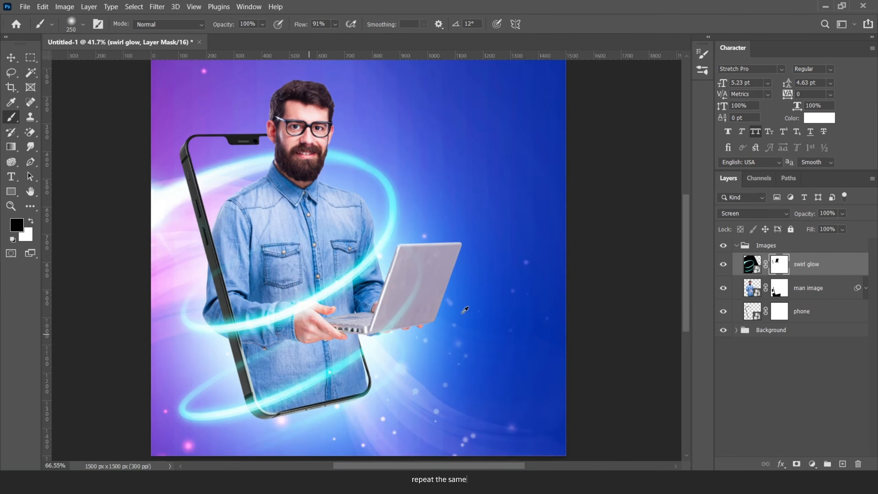
scroll(452, 379, "up", 4)
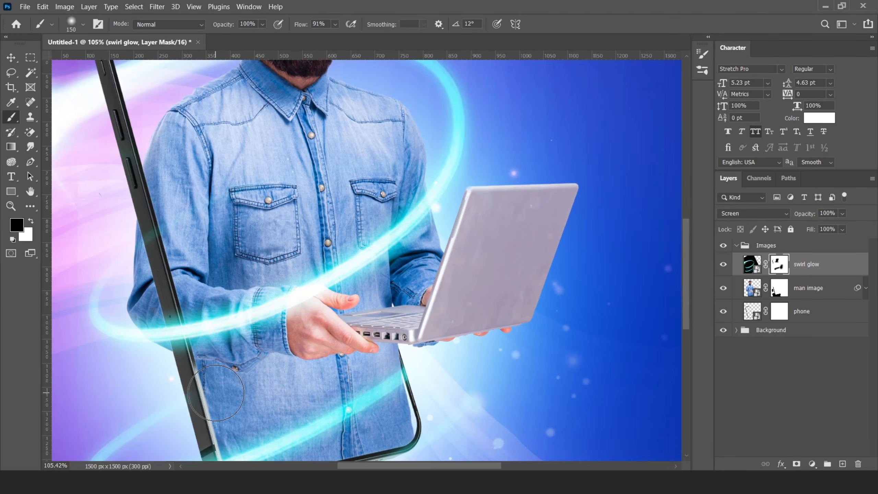
scroll(183, 421, "up", 3)
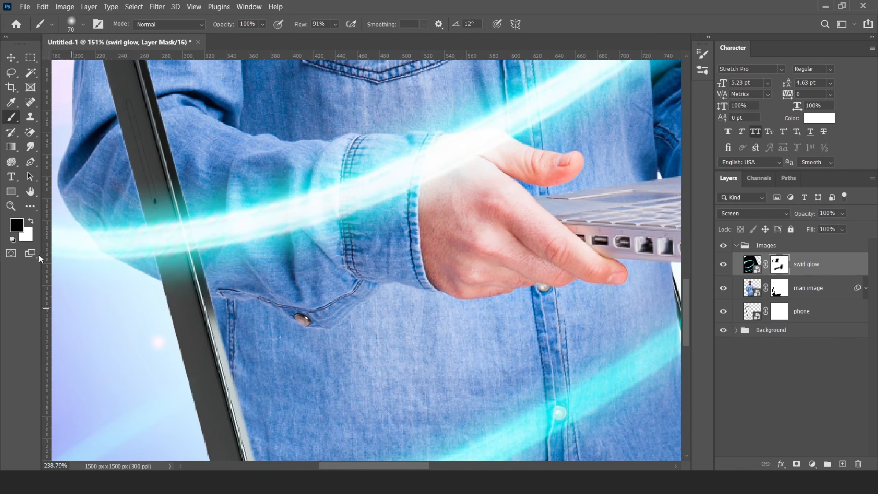
scroll(140, 402, "down", 8)
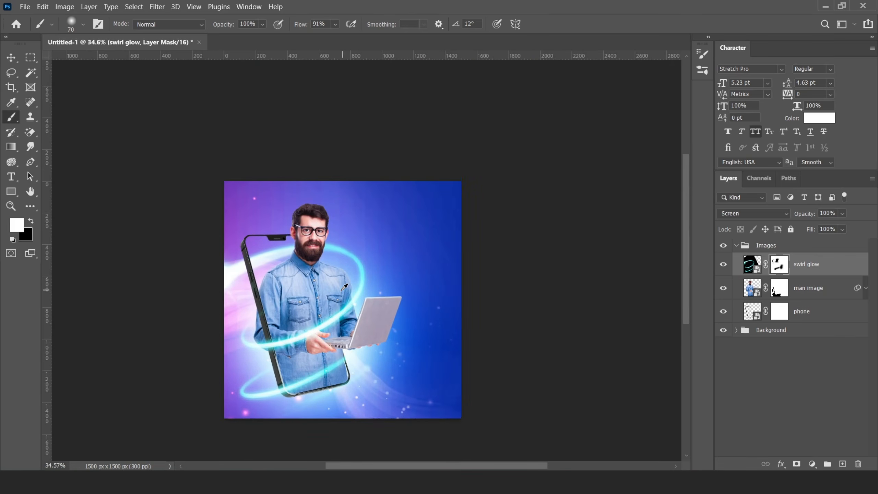
- Add a Hue/Saturation adjustment shifting the swirl glow's hue +49 to pale blue
left_click(811, 464)
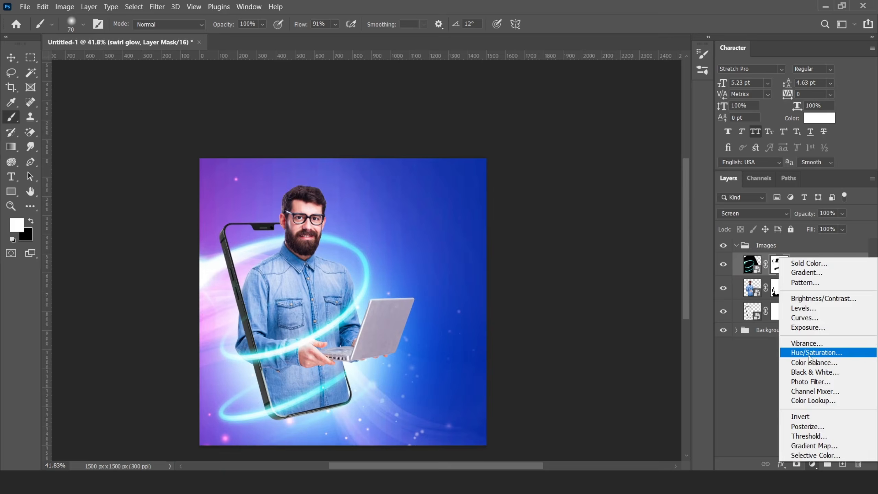
left_click(795, 300)
left_click_drag(736, 272, 769, 272)
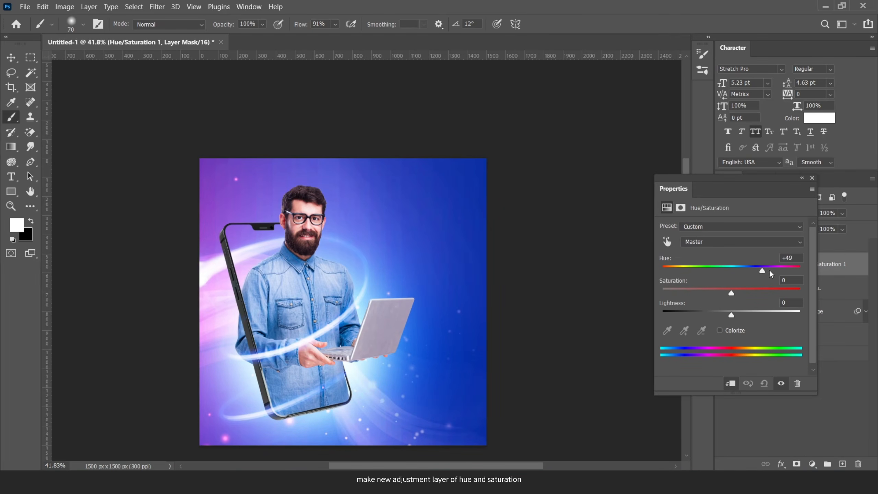
left_click(811, 178)
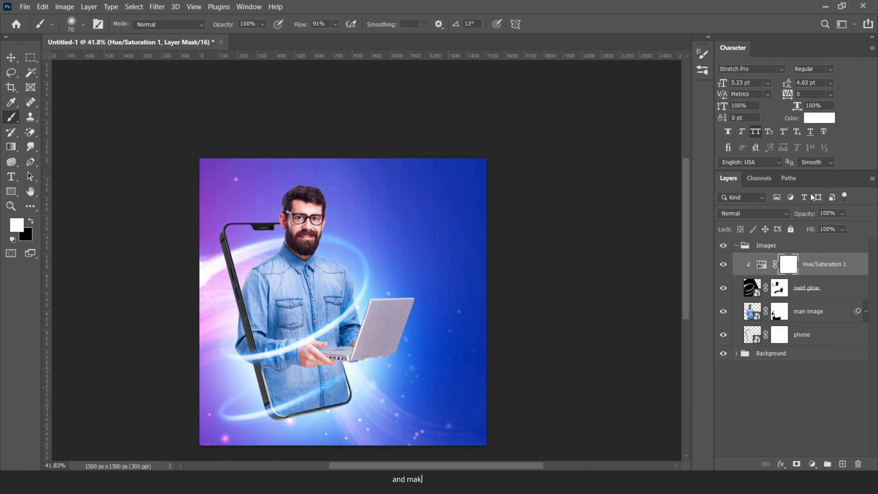
scroll(305, 279, "down", 8)
scroll(310, 281, "up", 8)
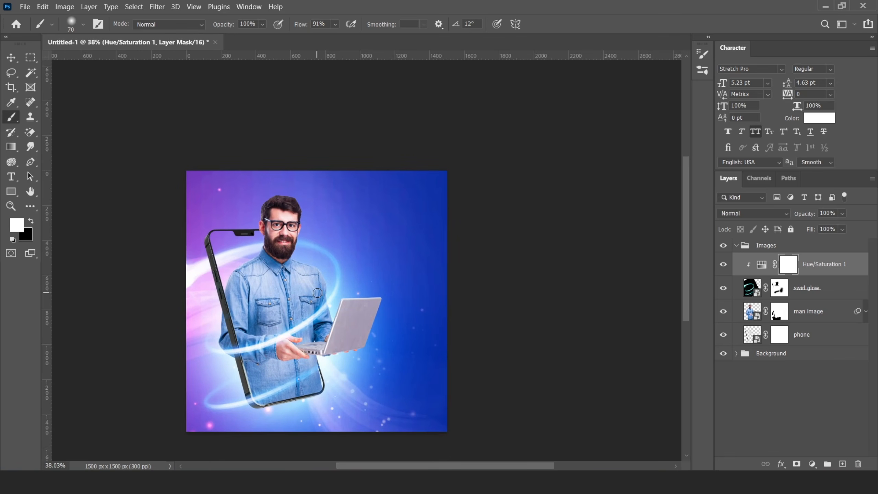
scroll(296, 299, "up", 1)
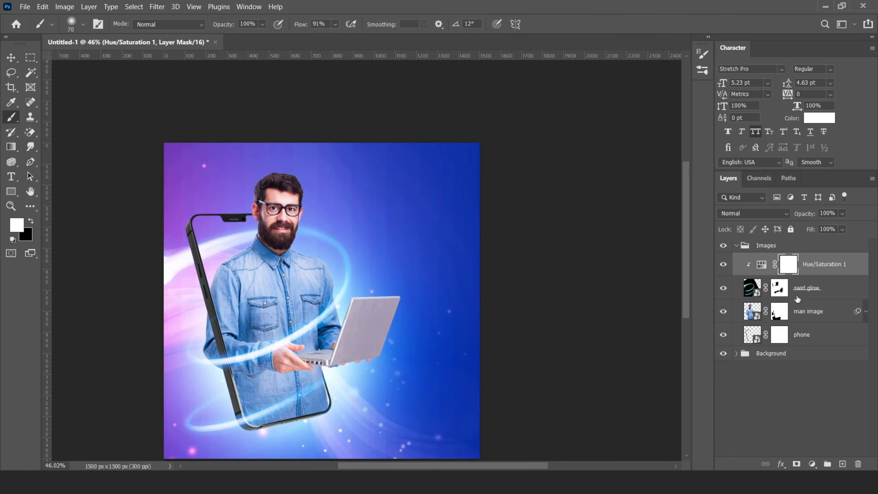
left_click(803, 320)
- Add two Color Balance adjustment layers above the man image
left_click(812, 464)
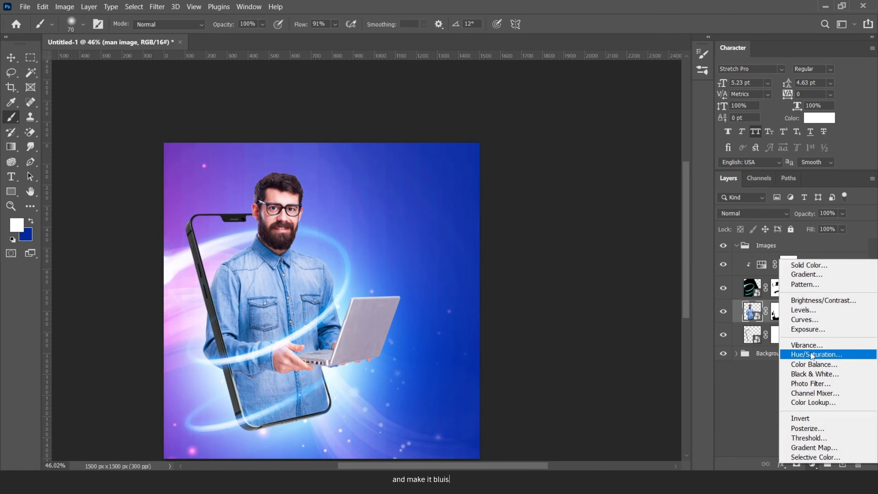
left_click(805, 366)
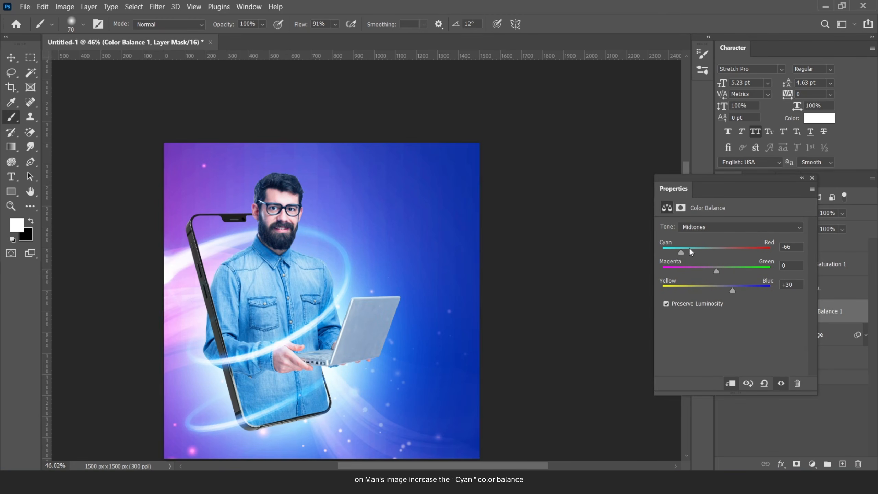
left_click(812, 178)
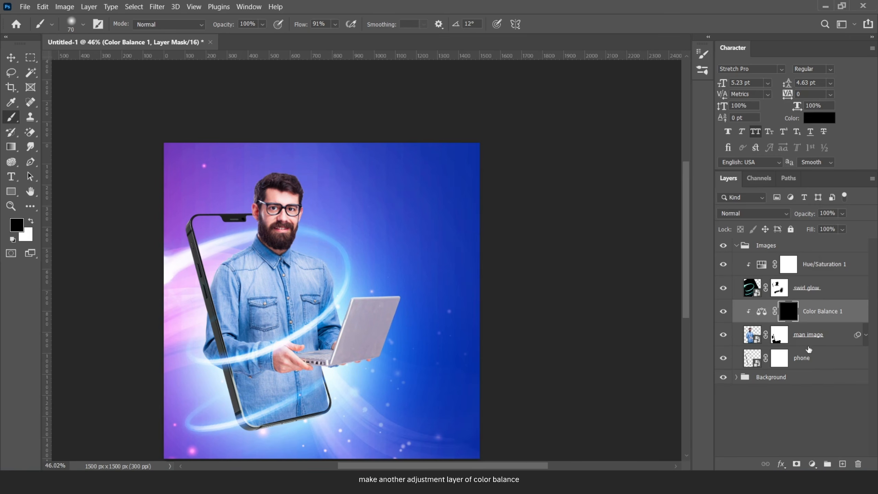
left_click(813, 464)
left_click(807, 365)
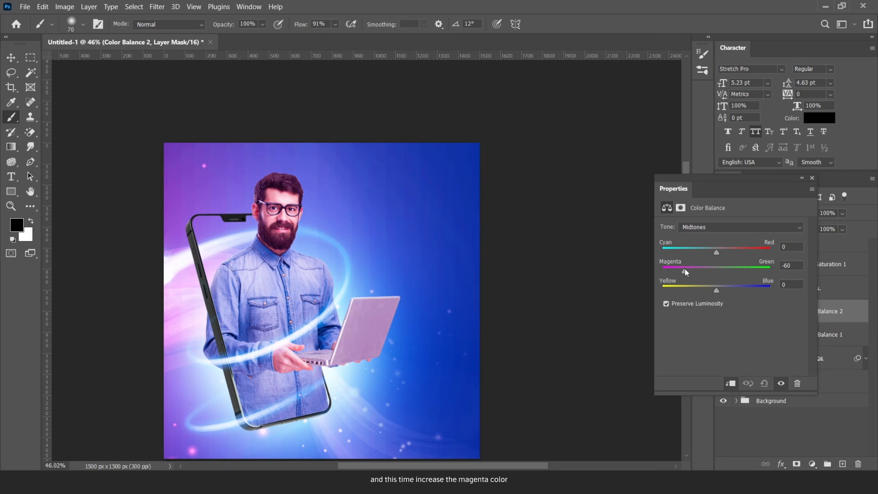
left_click(812, 178)
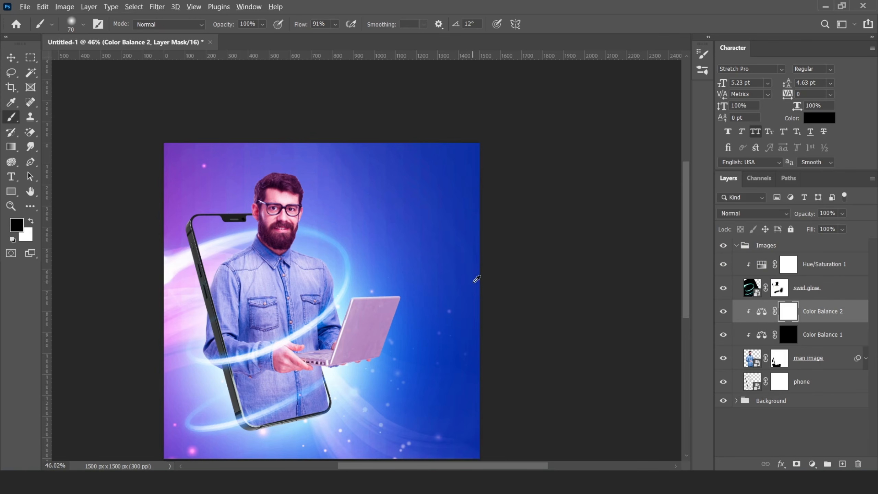
- Invert Color Balance 2's mask and gradient-fade its tint in from the right, then target Color Balance 1
key("ctrl+i")
key("g")
scroll(209, 272, "up", 3)
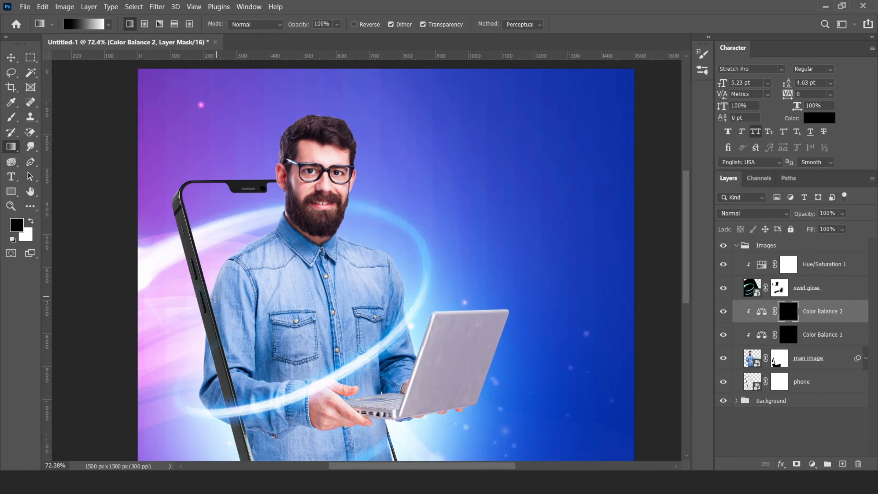
left_click_drag(215, 299, 406, 302)
left_click_drag(216, 302, 211, 306)
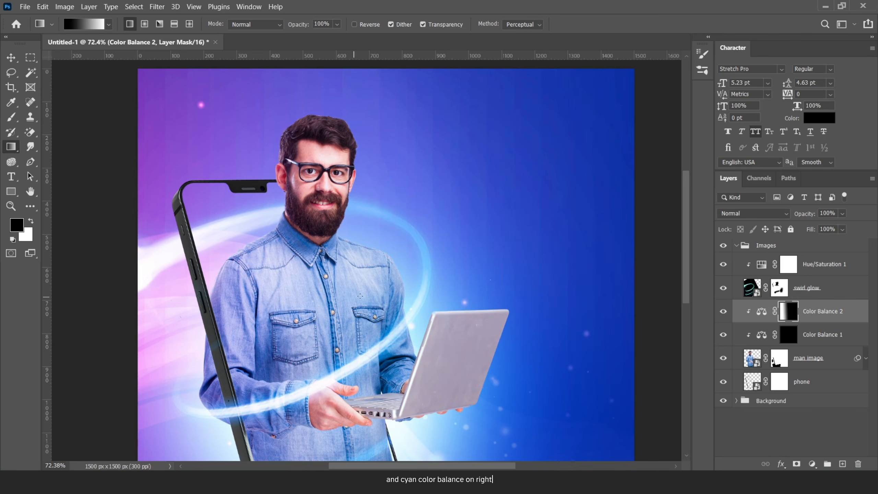
key("alt+bracketleft")
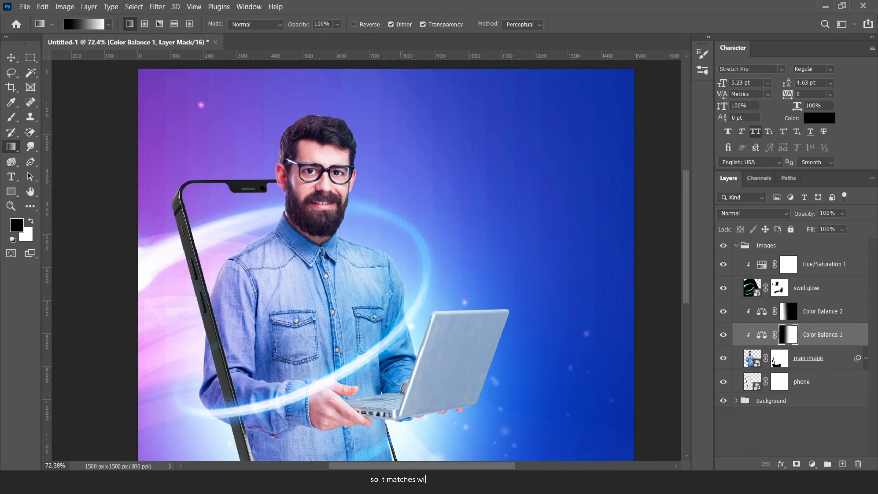
scroll(328, 232, "down", 4)
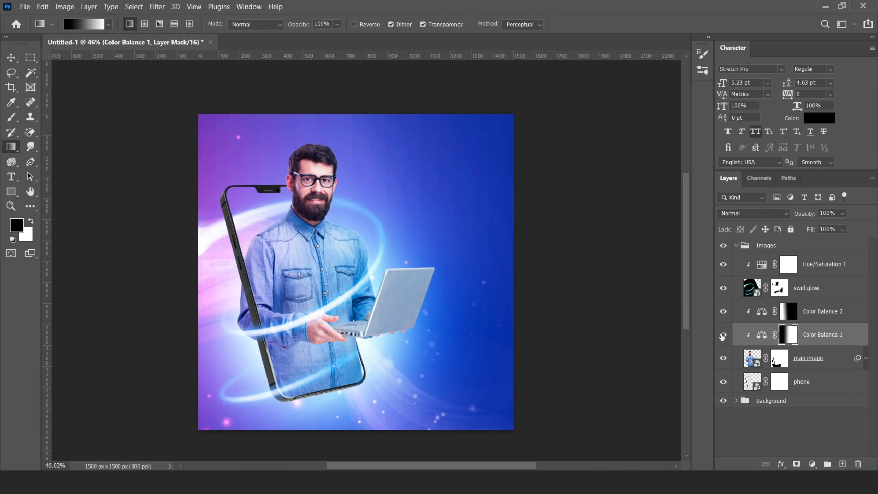
scroll(309, 257, "down", 5)
scroll(316, 251, "up", 6)
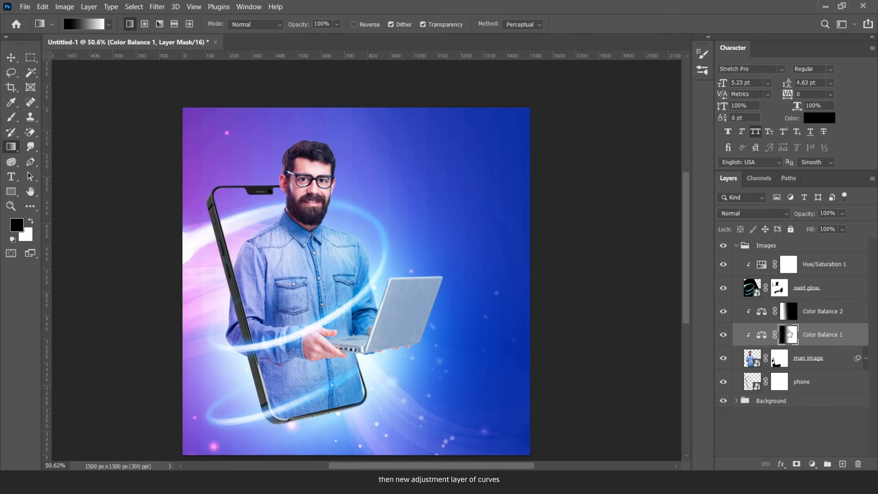
- Add a brightening Curves adjustment with its mask filled black
left_click(812, 464)
left_click(795, 318)
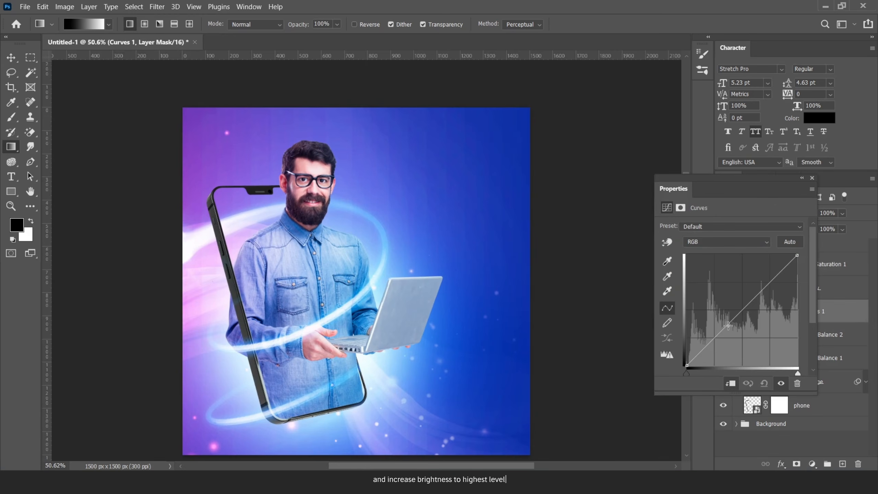
left_click_drag(728, 325, 722, 300)
left_click(811, 178)
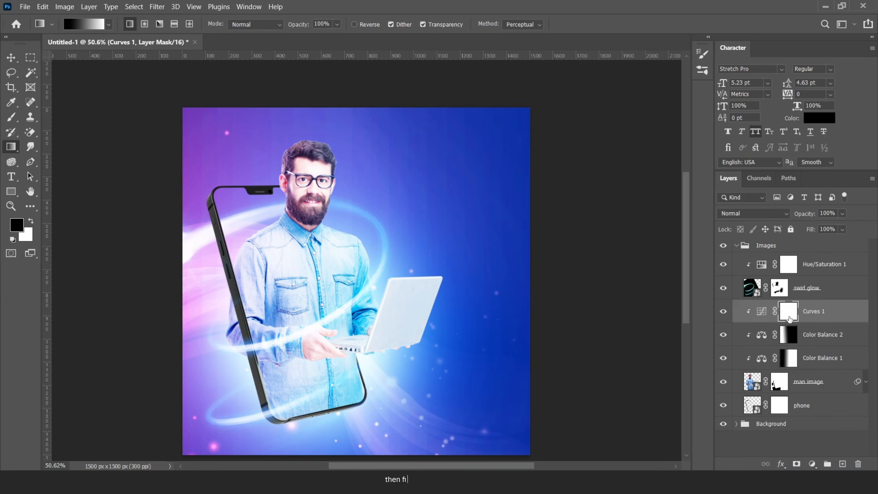
key("alt+BackSpace")
- Paint white at brush size 90 along the man's head, hair, beard, shoulder, sleeve and elbow edges
key("b")
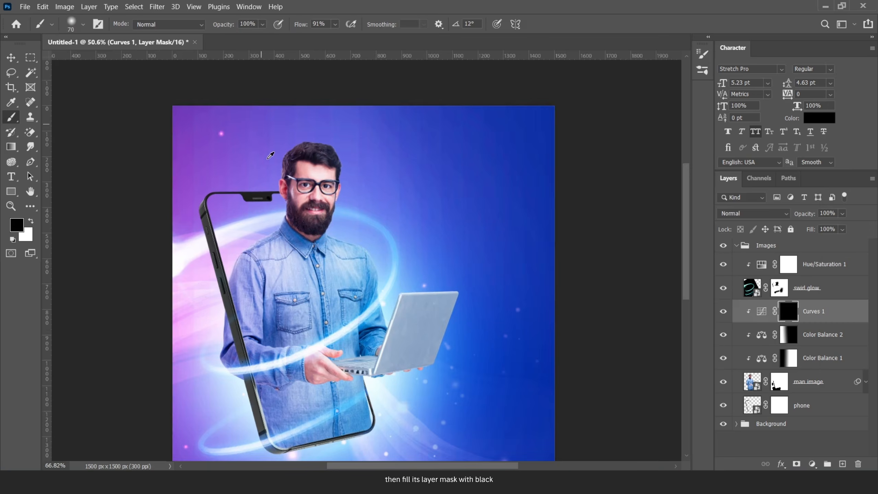
scroll(275, 145, "up", 6)
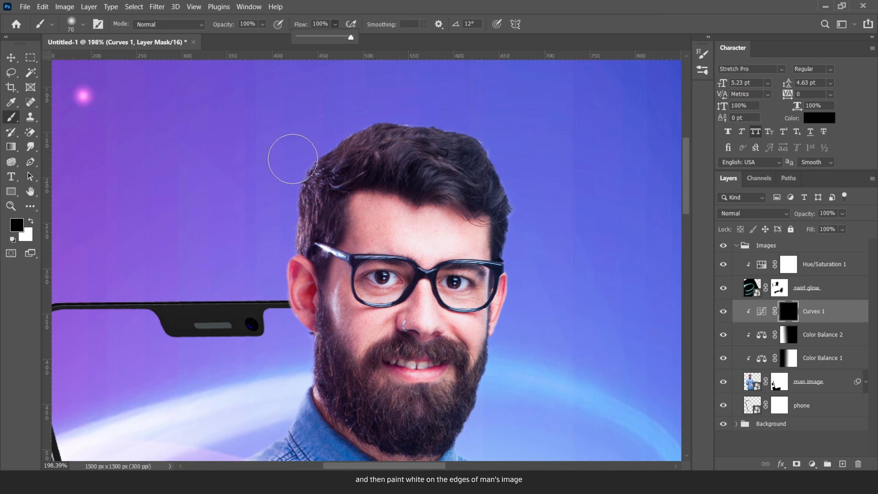
key("bracketright")
key("bracketright")
key("x")
mouse_move(313, 130)
left_mouse_down()
mouse_move(277, 231)
mouse_move(281, 366)
left_mouse_up()
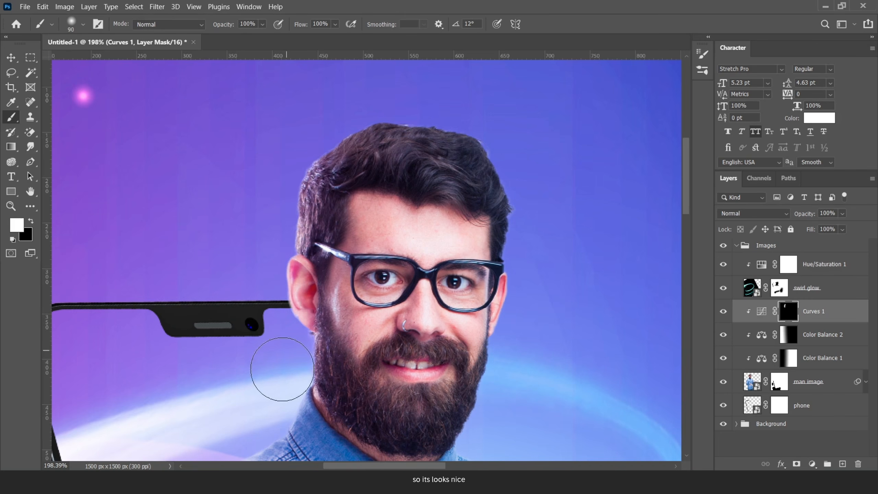
left_click_drag(292, 422, 378, 250)
mouse_move(372, 219)
left_mouse_down()
mouse_move(256, 319)
mouse_move(242, 349)
left_mouse_up()
mouse_move(224, 350)
left_mouse_down()
mouse_move(254, 227)
mouse_move(228, 345)
left_mouse_up()
mouse_move(211, 351)
left_mouse_down()
mouse_move(271, 171)
mouse_move(267, 313)
left_mouse_up()
left_click_drag(268, 396, 254, 305)
mouse_move(254, 307)
left_mouse_down()
mouse_move(255, 380)
mouse_move(359, 428)
left_mouse_up()
- At brush size 50, brighten under the laptop edge and along the hair, beard, shoulder and sleeve
scroll(326, 303, "down", 5)
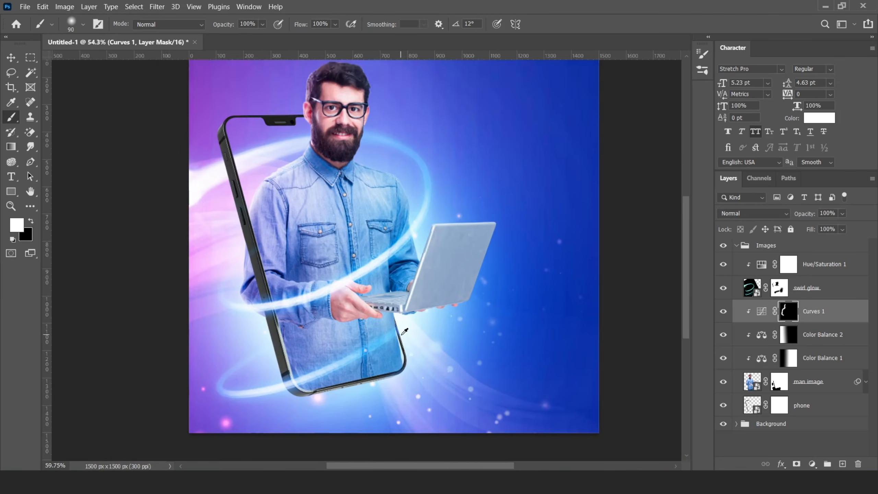
scroll(401, 331, "up", 6)
key("bracketleft")
key("bracketleft")
key("bracketleft")
key("bracketleft")
key("bracketleft")
left_click_drag(380, 294, 529, 273)
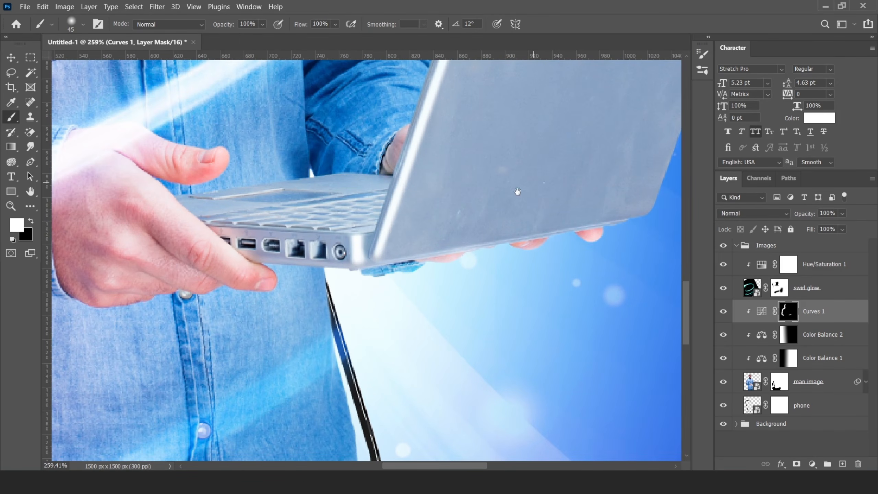
left_click_drag(518, 191, 567, 428)
left_click_drag(492, 86, 533, 408)
left_click_drag(330, 111, 334, 422)
scroll(252, 100, "down", 2)
scroll(251, 100, "up", 1)
mouse_move(195, 73)
left_mouse_down()
mouse_move(317, 111)
mouse_move(344, 242)
mouse_move(337, 276)
mouse_move(306, 264)
left_mouse_up()
mouse_move(304, 242)
left_mouse_down()
mouse_move(277, 328)
mouse_move(415, 399)
left_mouse_up()
mouse_move(449, 413)
left_mouse_down()
mouse_move(312, 218)
mouse_move(350, 415)
mouse_move(325, 161)
left_mouse_up()
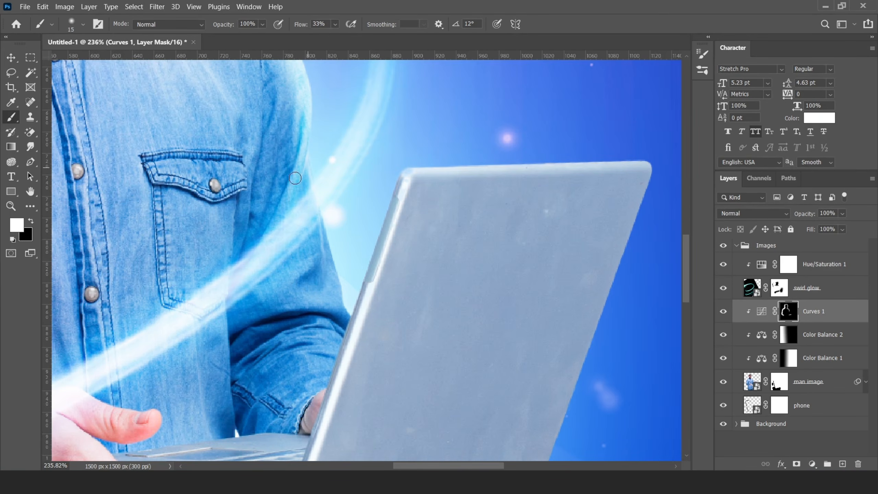
- Raise brush flow to 100% and steepen the Curves 1 curve for a stronger rim light
scroll(343, 314, "down", 3)
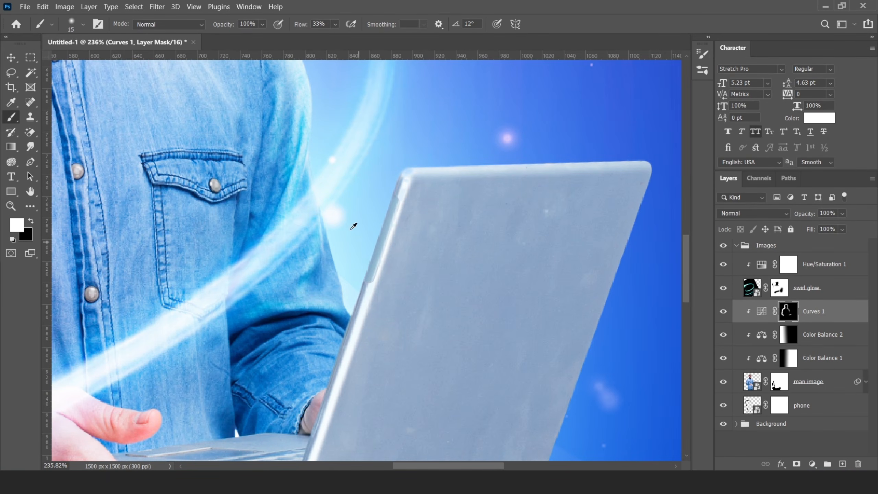
left_click(334, 24)
left_click_drag(340, 37, 377, 37)
scroll(315, 266, "up", 3)
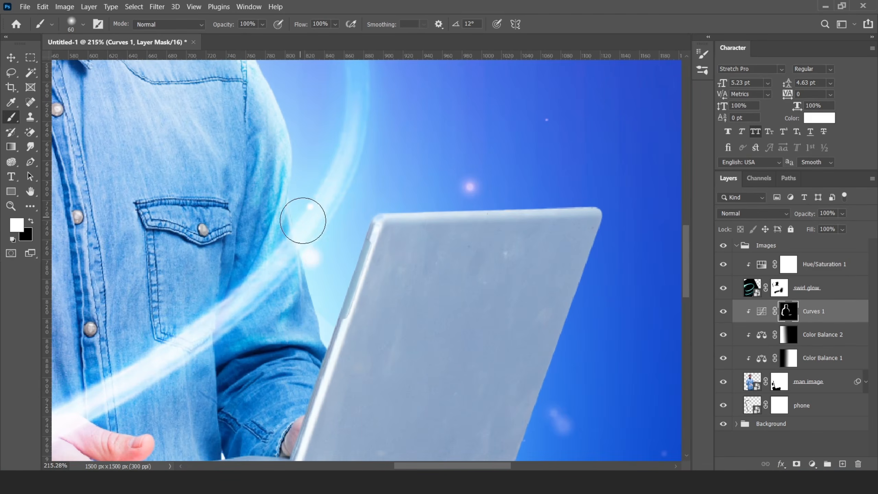
scroll(360, 163, "down", 2)
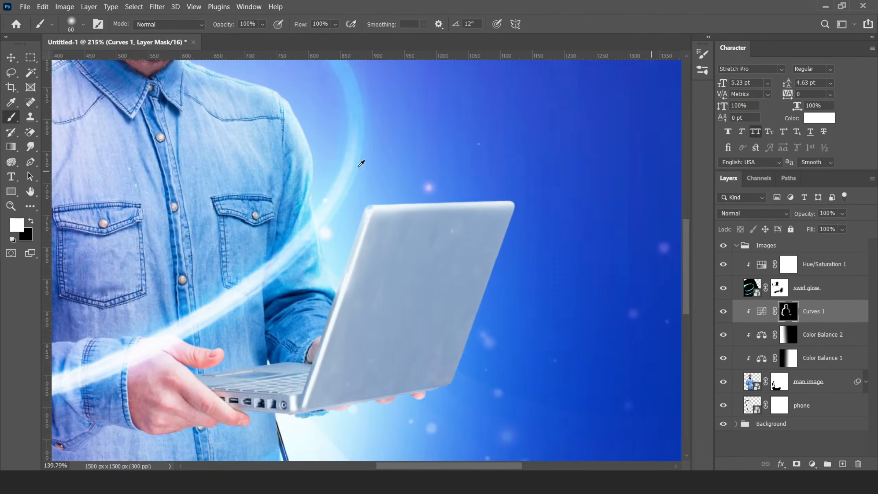
scroll(360, 163, "down", 3)
scroll(248, 160, "up", 3)
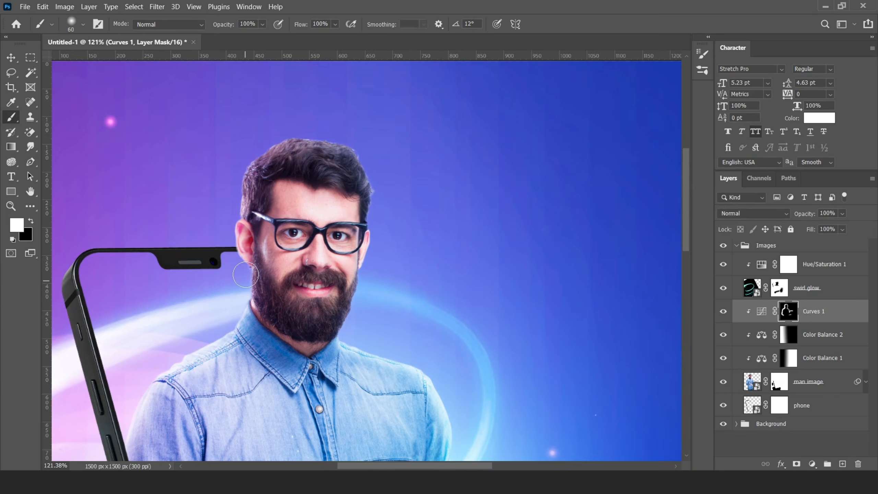
scroll(207, 282, "down", 5)
scroll(248, 252, "up", 4)
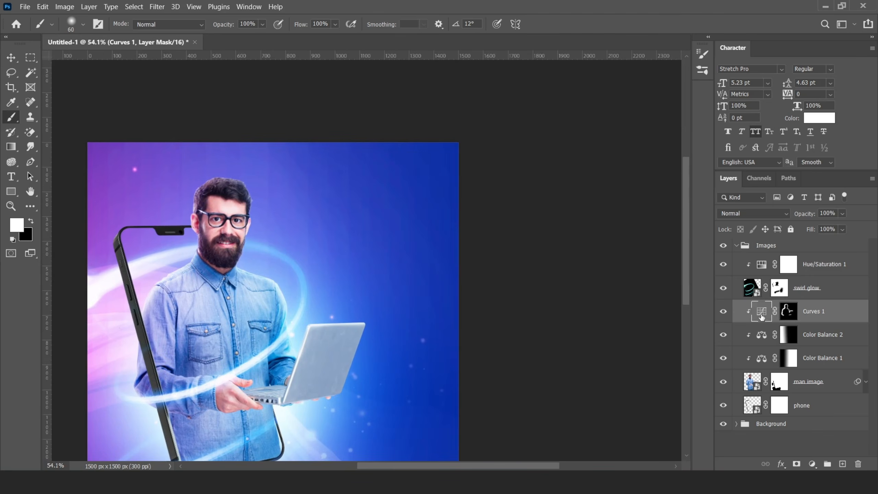
double_click(761, 313)
left_click_drag(725, 302, 717, 293)
left_click(812, 178)
scroll(380, 195, "down", 3)
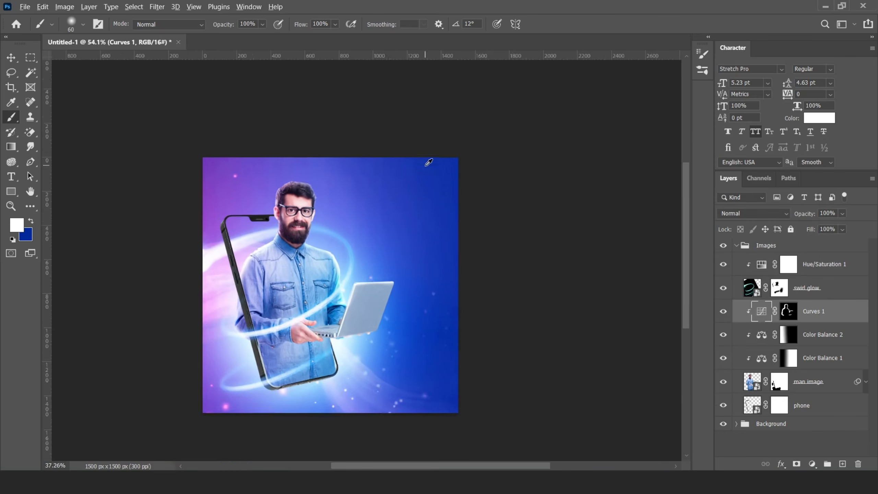
key("v")
scroll(331, 254, "up", 1)
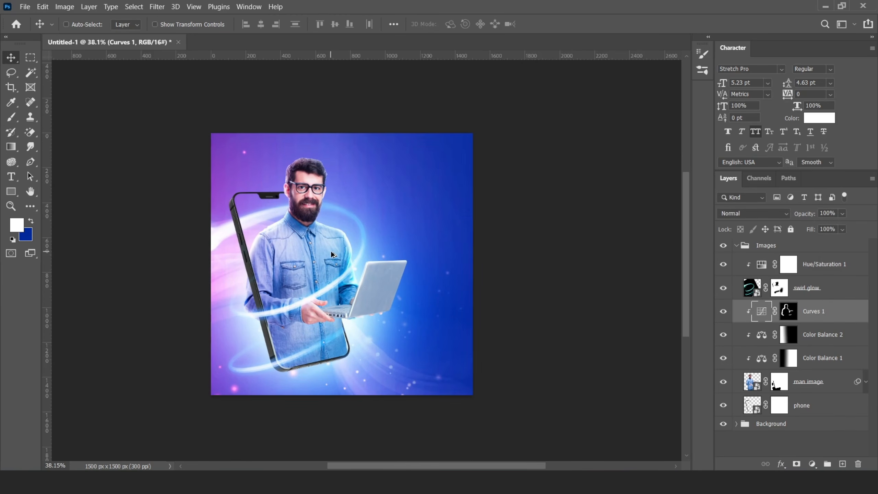
scroll(341, 274, "up", 1)
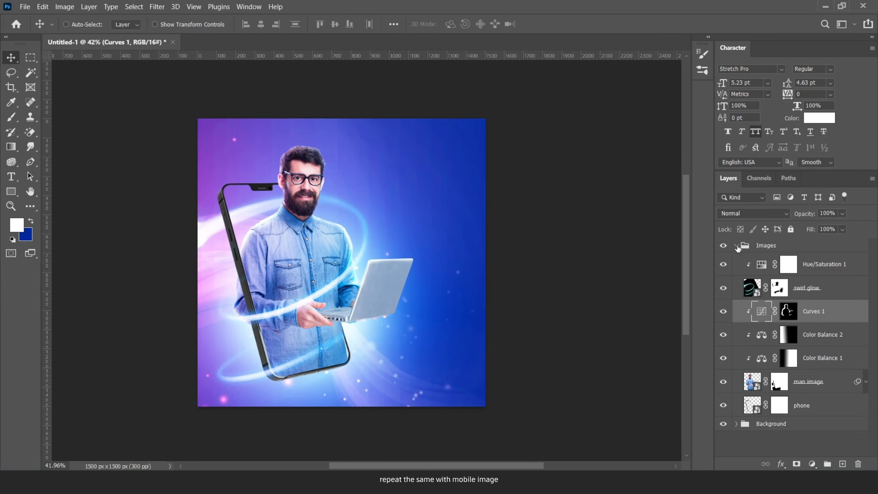
- Add a Curves adjustment above the phone layer that brightens the image
left_click(736, 246)
left_click(736, 245)
left_click(802, 407)
left_click(812, 463)
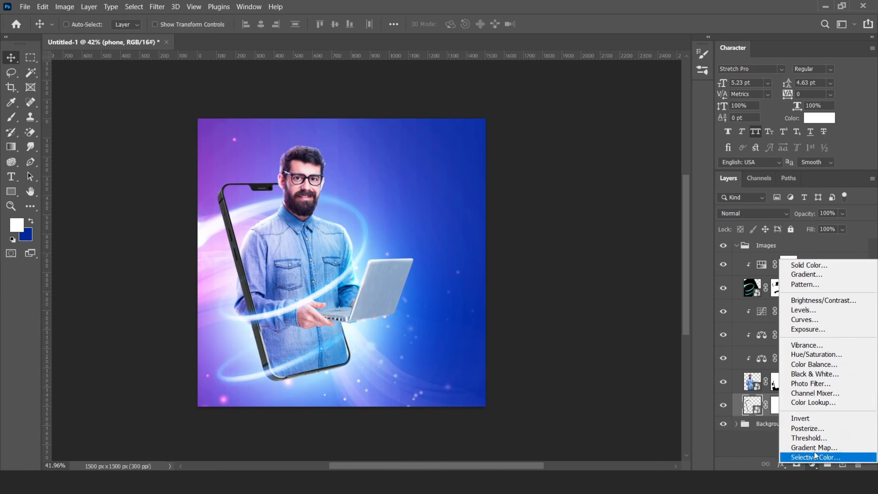
left_click(804, 320)
left_click_drag(726, 318, 706, 290)
left_click(812, 178)
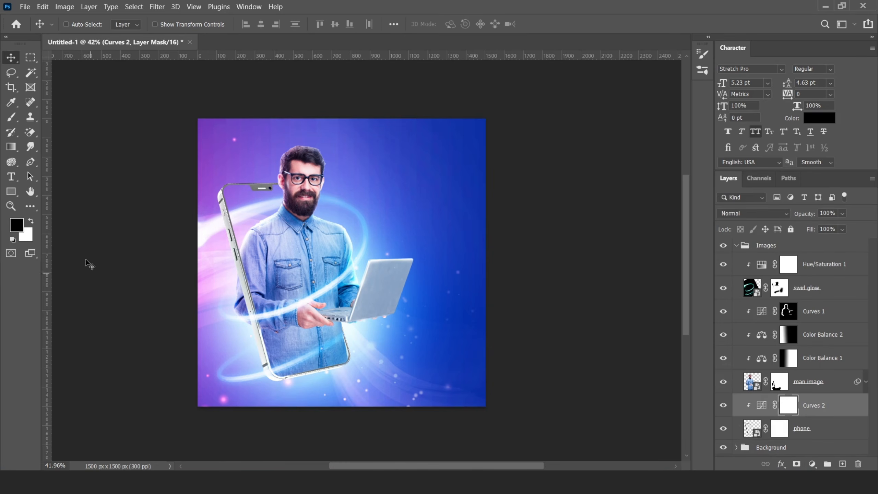
- Invert the Curves 2 mask and paint white brightening along the phone's top-left edge
key("ctrl+i")
key("b")
scroll(215, 199, "up", 5)
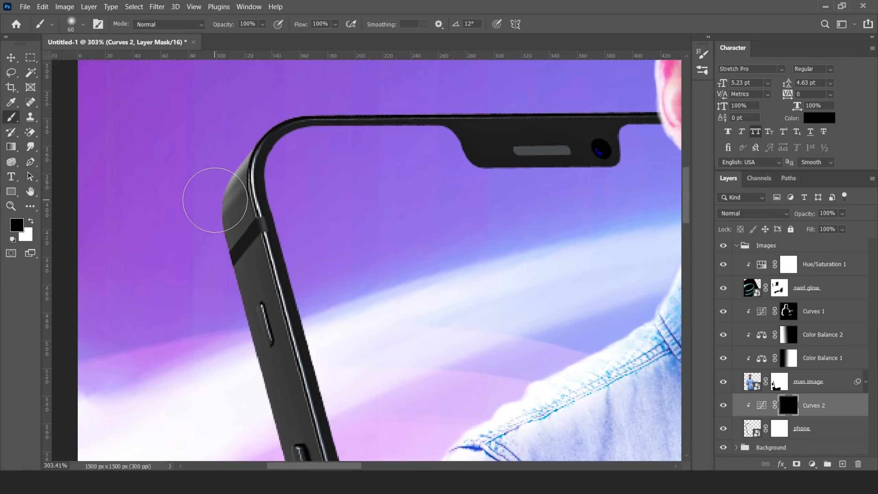
key("x")
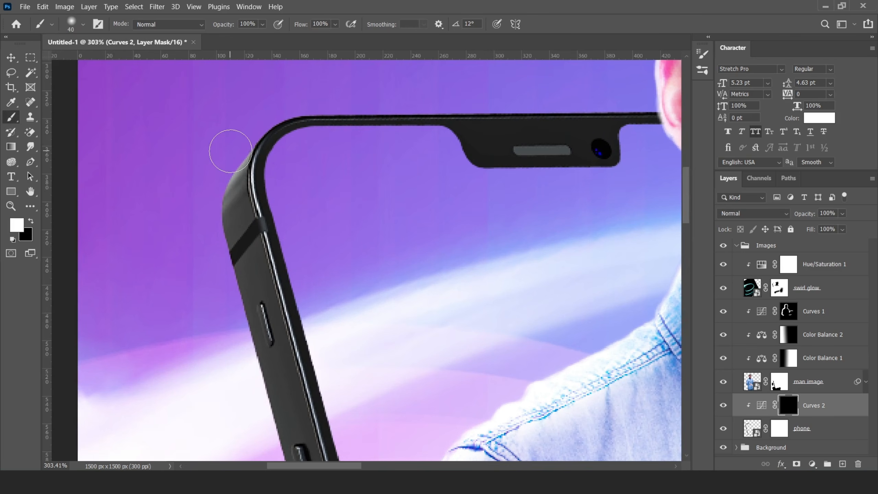
mouse_move(231, 152)
left_mouse_down()
mouse_move(208, 190)
mouse_move(246, 385)
left_mouse_up()
key("space")
left_click_drag(288, 410, 262, 215)
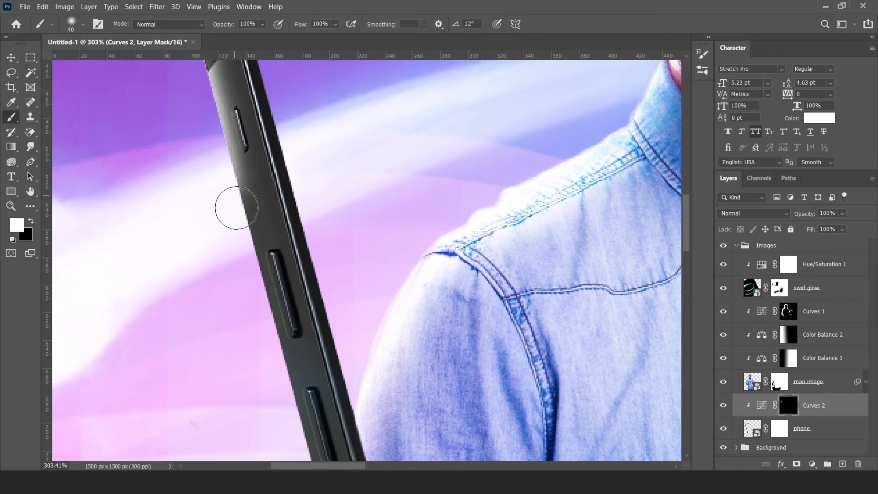
left_click_drag(233, 189, 288, 418)
- Continue painting the brightening down the phone's left and lower-left edge
key("space")
left_click_drag(311, 324, 275, 151)
mouse_move(235, 164)
left_mouse_down()
mouse_move(305, 438)
mouse_move(273, 298)
left_mouse_up()
key("space")
mouse_move(248, 148)
left_mouse_down()
mouse_move(254, 235)
mouse_move(311, 405)
left_mouse_up()
left_click_drag(337, 403, 274, 143)
mouse_move(248, 149)
left_mouse_down()
mouse_move(327, 435)
mouse_move(278, 191)
left_mouse_up()
mouse_move(244, 65)
left_mouse_down()
mouse_move(272, 228)
mouse_move(340, 448)
left_mouse_up()
left_click_drag(289, 228, 328, 446)
scroll(321, 331, "down", 8)
scroll(269, 161, "up", 3)
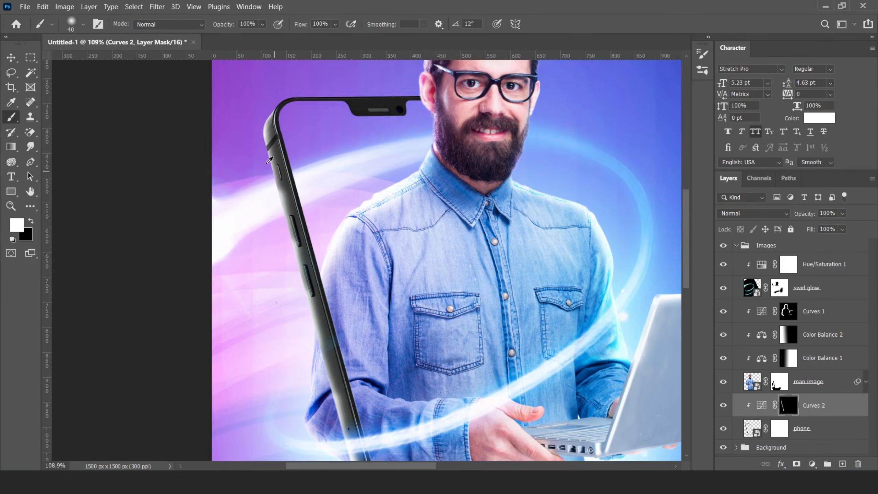
scroll(270, 160, "up", 4)
- With an 80 px black brush, remove brightening from the phone's inner and right edges
key("bracketright")
key("bracketright")
key("bracketright")
key("bracketright")
key("x")
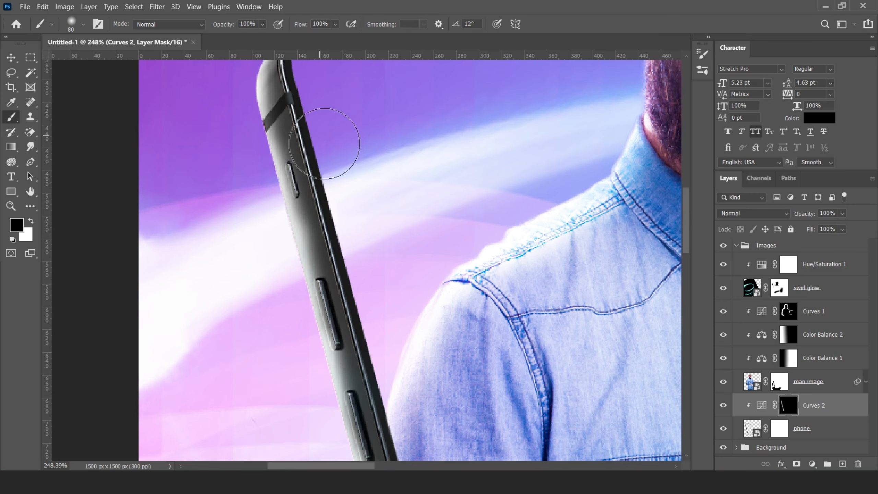
left_click_drag(324, 144, 406, 408)
mouse_move(391, 432)
left_mouse_down()
mouse_move(329, 265)
mouse_move(337, 383)
left_mouse_up()
left_click_drag(337, 276, 369, 408)
left_click_drag(381, 443, 318, 336)
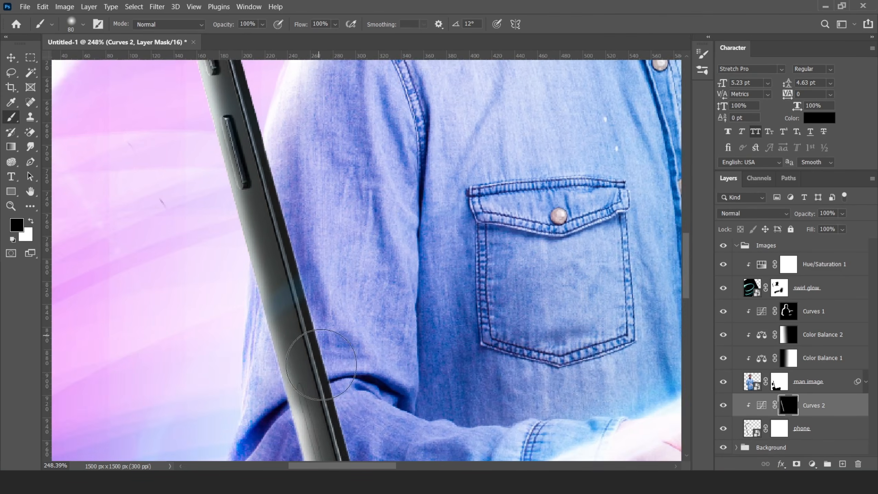
scroll(321, 364, "down", 5)
scroll(252, 302, "up", 2)
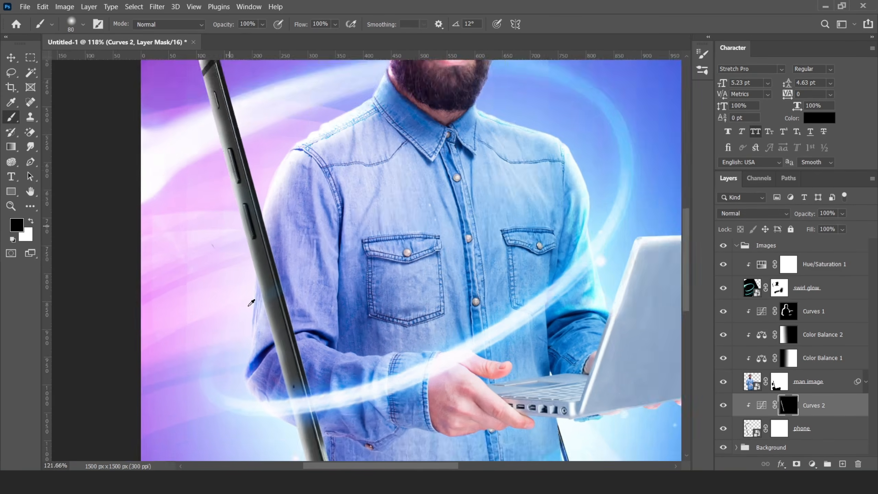
scroll(252, 302, "up", 1)
- Paint white brightening along the phone's top edge, notch and bottom edge
key("x")
scroll(210, 167, "down", 4)
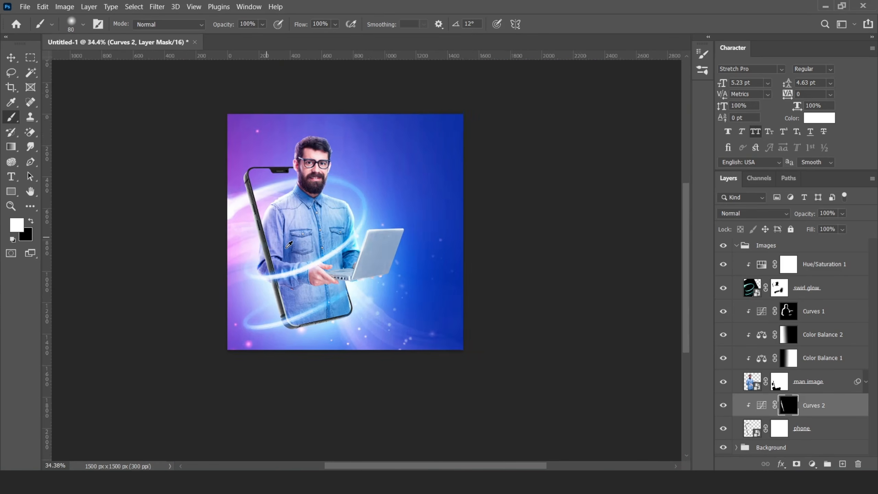
scroll(346, 154, "up", 5)
left_click_drag(346, 154, 425, 155)
left_click_drag(324, 224, 399, 229)
left_click_drag(272, 196, 223, 68)
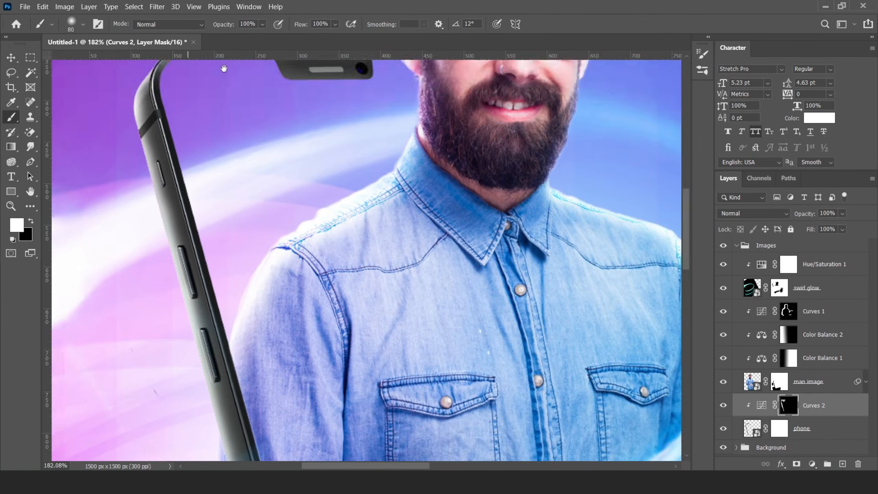
scroll(298, 349, "down", 4)
scroll(242, 332, "up", 2)
left_click_drag(241, 321, 446, 321)
scroll(446, 320, "down", 3)
scroll(380, 332, "down", 1)
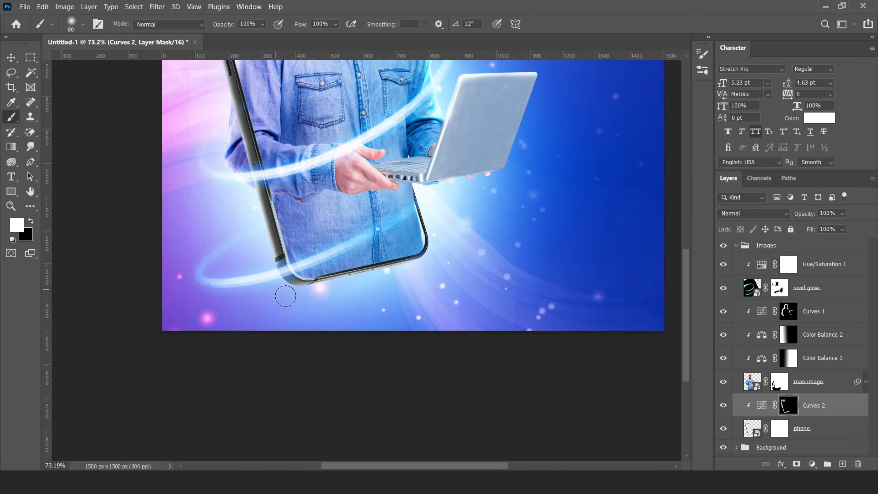
scroll(339, 349, "down", 3)
- Switch to the Move tool and select the Curves 2 layer in the Images group
left_click(11, 57)
scroll(359, 249, "down", 3)
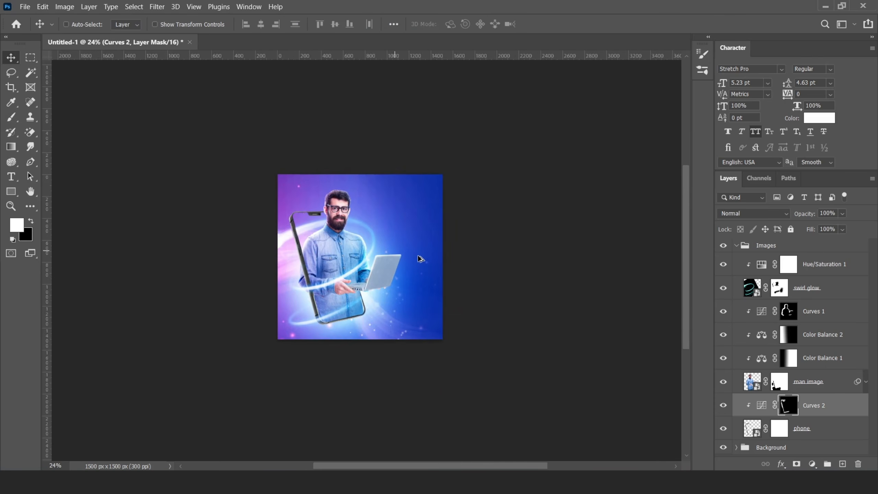
scroll(414, 263, "up", 3)
left_click(737, 247)
scroll(349, 291, "down", 2)
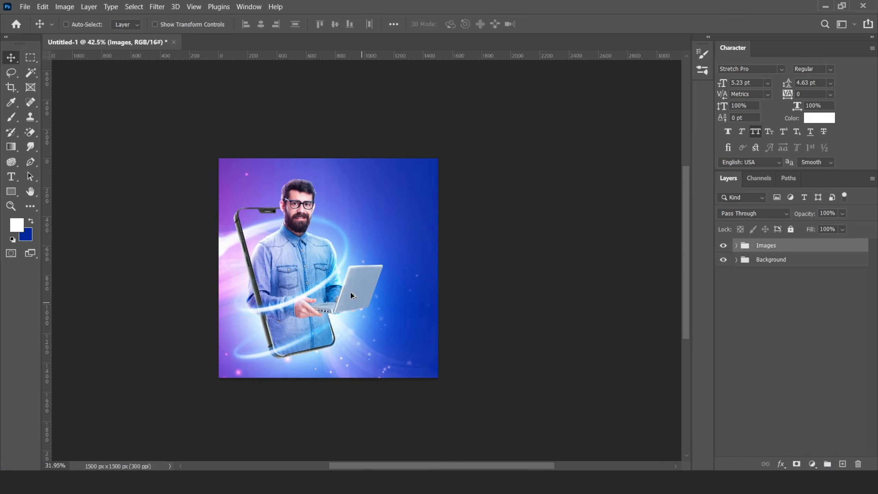
scroll(349, 291, "up", 1)
left_click(735, 246)
left_click(824, 437)
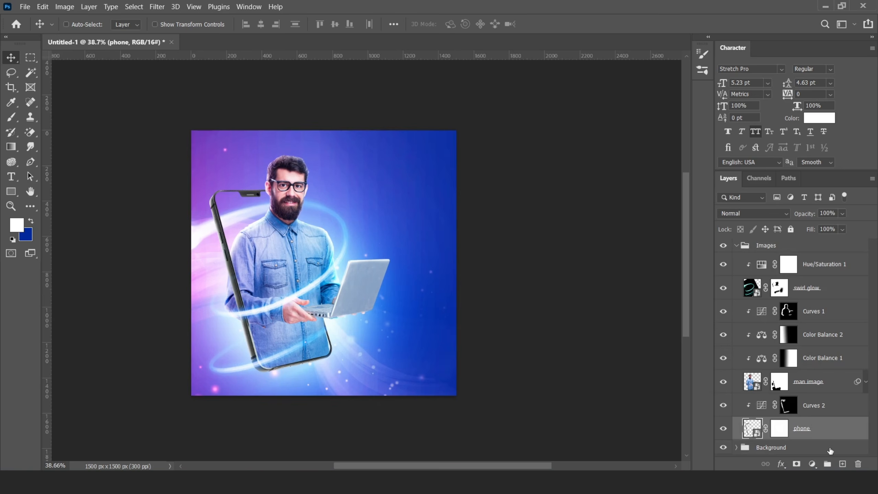
left_click(825, 412)
- On a new layer, paint a single soft black brush dab
key("ctrl+shift+alt+n")
scroll(794, 353, "down", 1)
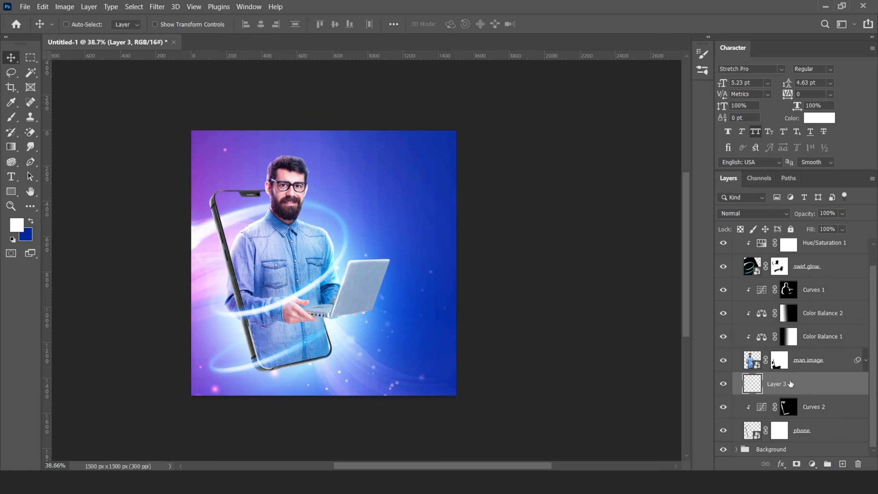
left_click(11, 118)
left_click(16, 225)
left_click(541, 384)
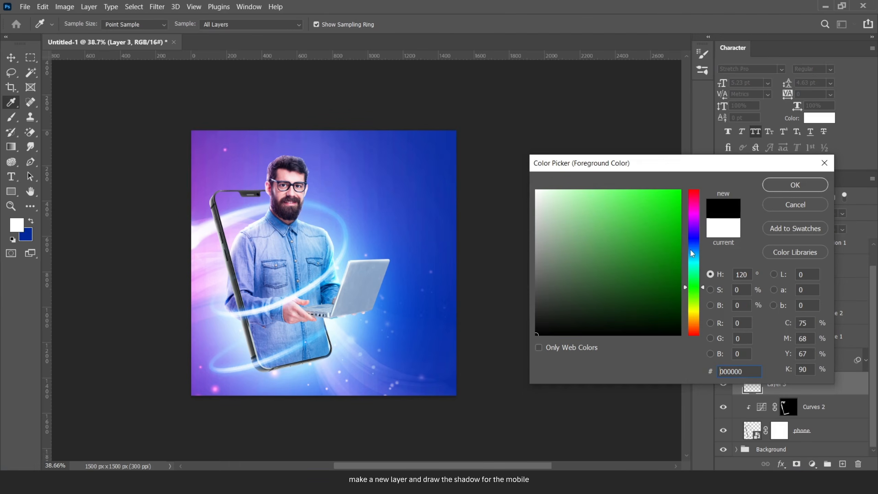
left_click(792, 182)
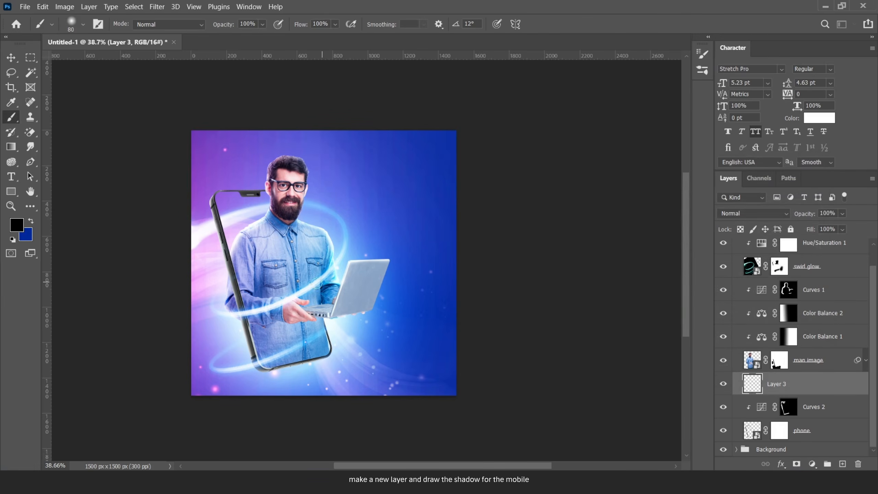
key("bracketleft")
left_click(329, 227)
- Free Transform the dab into a flat, tilted shadow under the phone's bottom edge
key("ctrl+t")
mouse_move(328, 229)
left_mouse_down()
mouse_move(349, 263)
mouse_move(339, 345)
mouse_move(305, 381)
left_mouse_up()
mouse_move(379, 313)
left_mouse_down()
mouse_move(307, 381)
mouse_move(382, 355)
mouse_move(375, 354)
left_mouse_up()
left_click_drag(307, 373, 310, 378)
left_click_drag(313, 381, 306, 374)
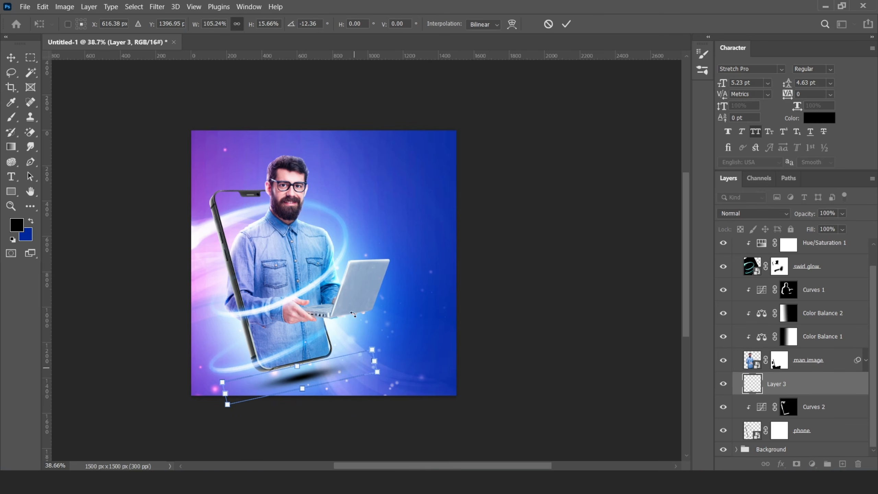
key("Return")
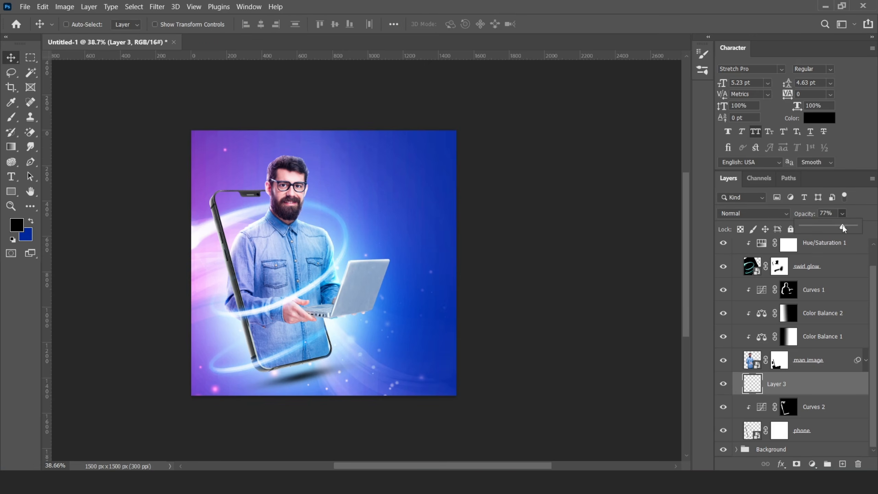
- Enlarge the shadow outward from its centre with a second transform
scroll(409, 283, "down", 2)
scroll(360, 320, "up", 1)
key("ctrl+t")
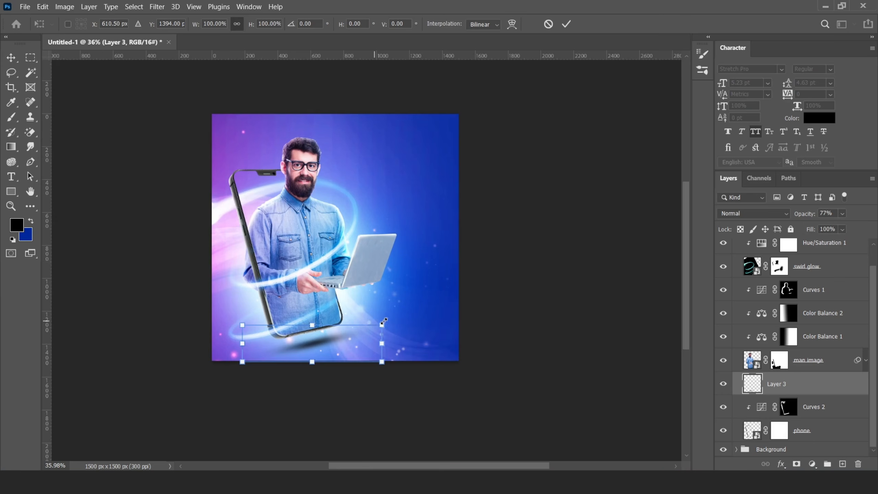
left_click_drag(384, 322, 402, 318)
left_click(566, 24)
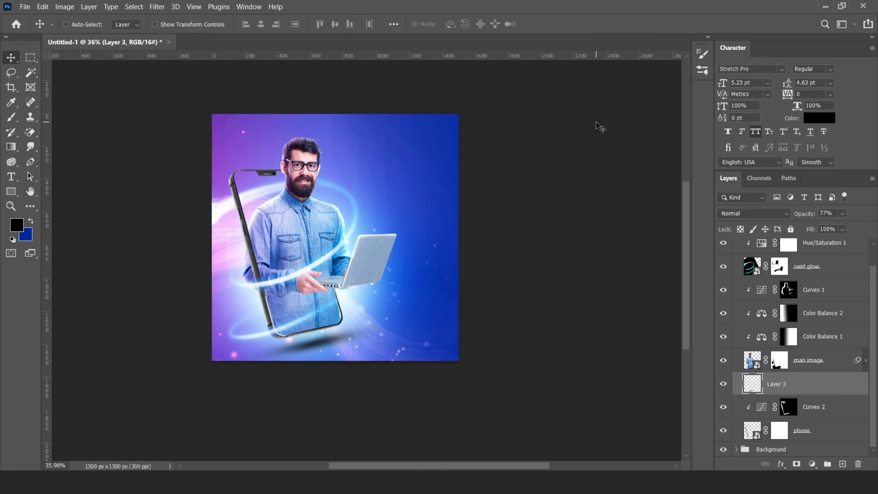
scroll(359, 229, "down", 2)
scroll(374, 242, "up", 1)
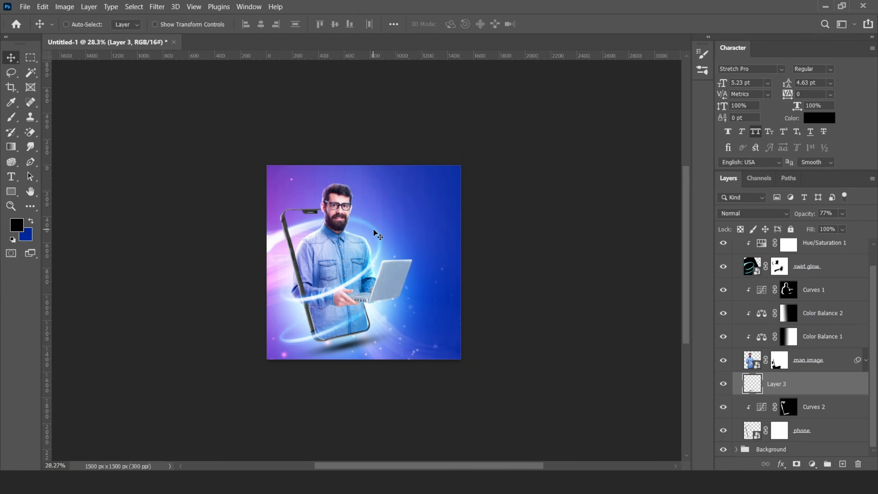
scroll(409, 343, "down", 1)
scroll(330, 242, "up", 2)
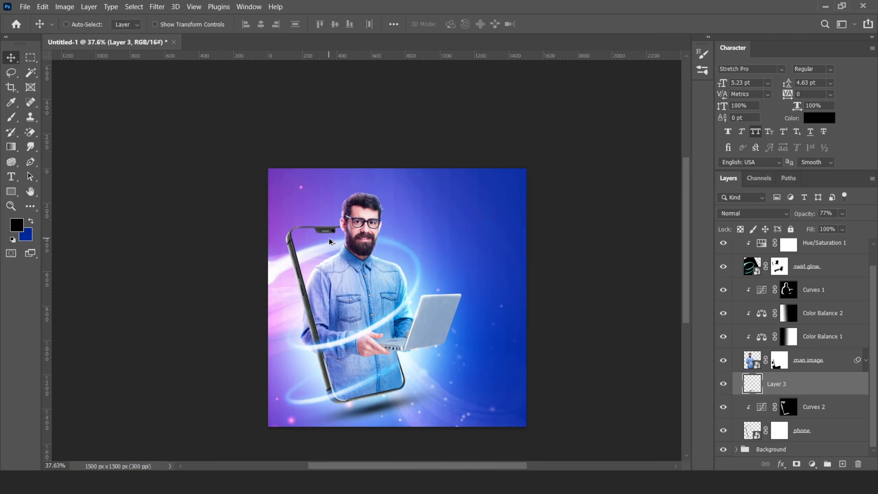
scroll(748, 269, "up", 1)
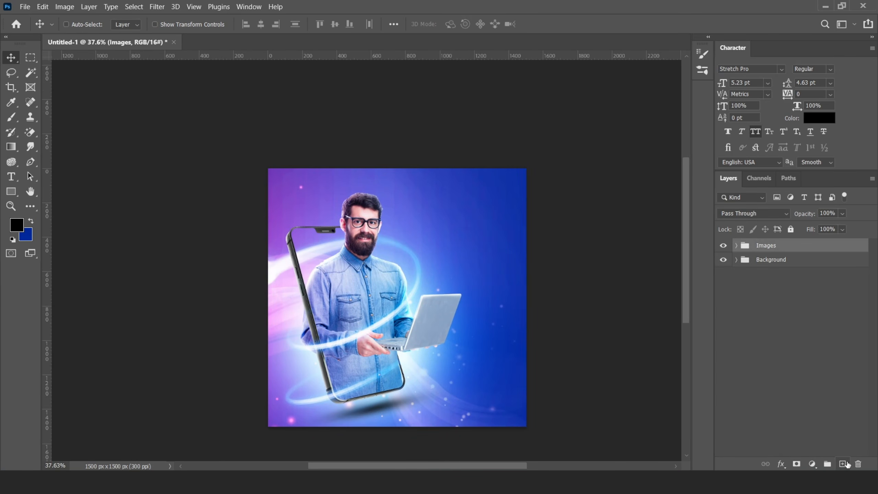
- Place the facebook image small and rotated at the canvas's left edge
left_click(844, 464)
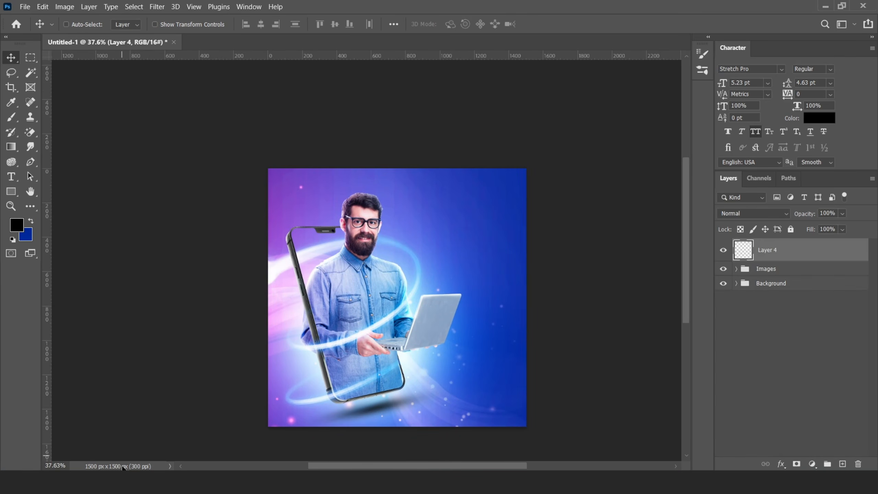
left_click(123, 480)
left_click(301, 286)
left_click_drag(323, 83, 309, 332)
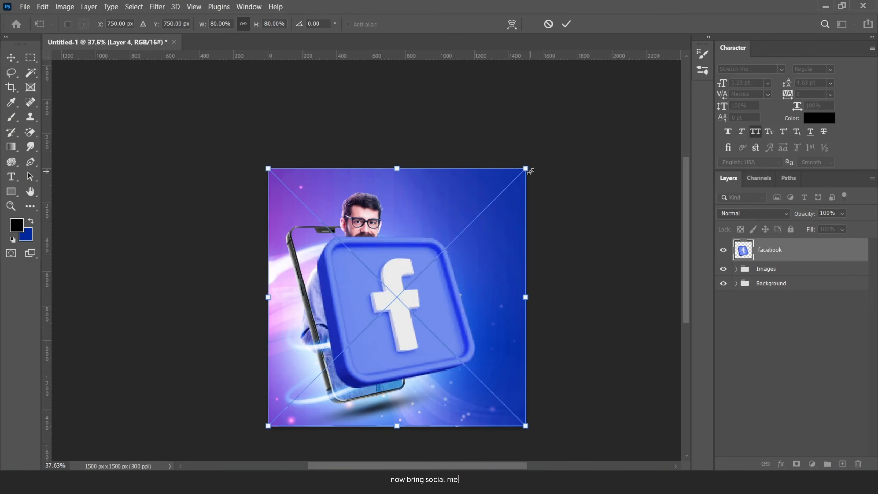
left_click_drag(527, 168, 415, 280)
left_click_drag(402, 300, 300, 315)
left_click(566, 24)
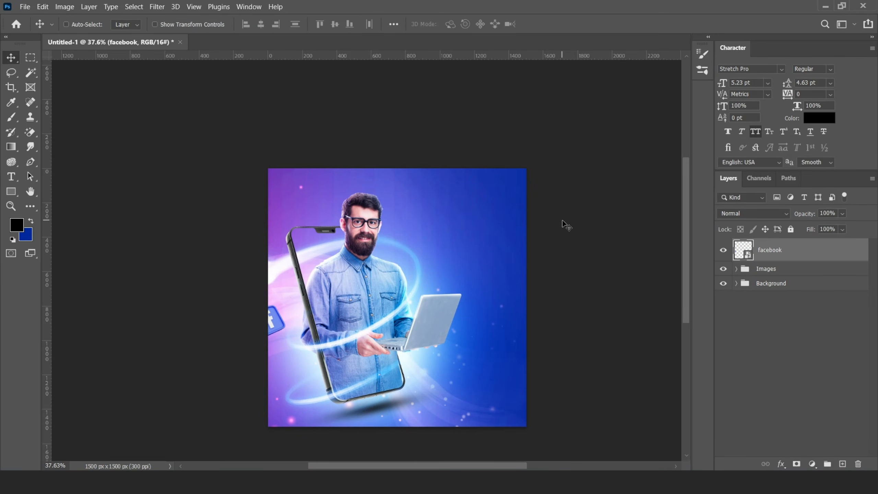
- Apply a Motion Blur with distance 20 to the facebook icon
left_click(157, 7)
mouse_move(223, 141)
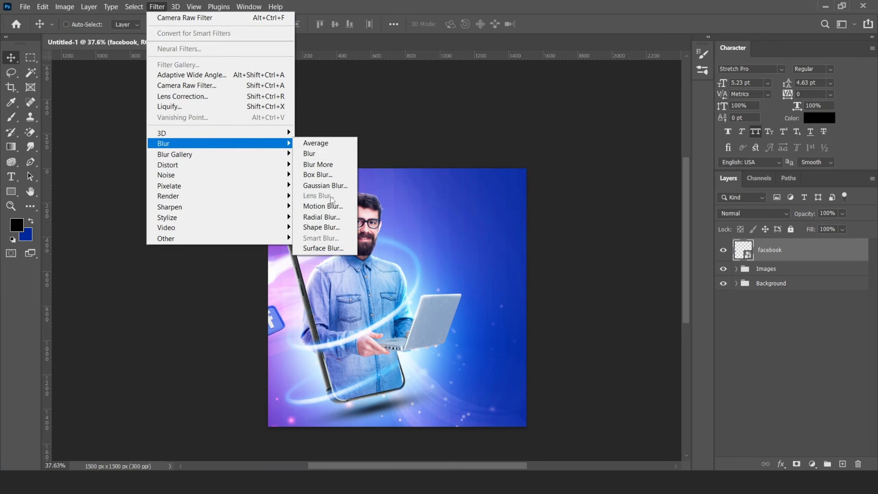
left_click(334, 212)
left_click_drag(643, 326, 645, 324)
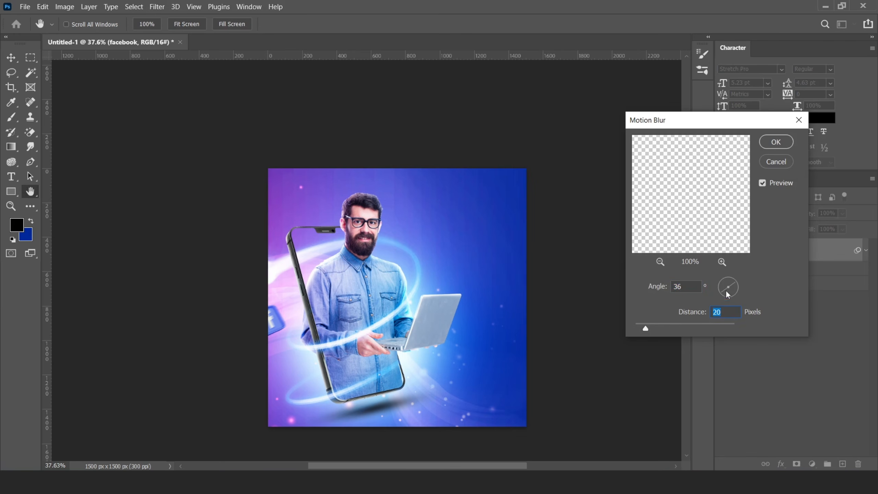
left_click(776, 142)
left_click(865, 250)
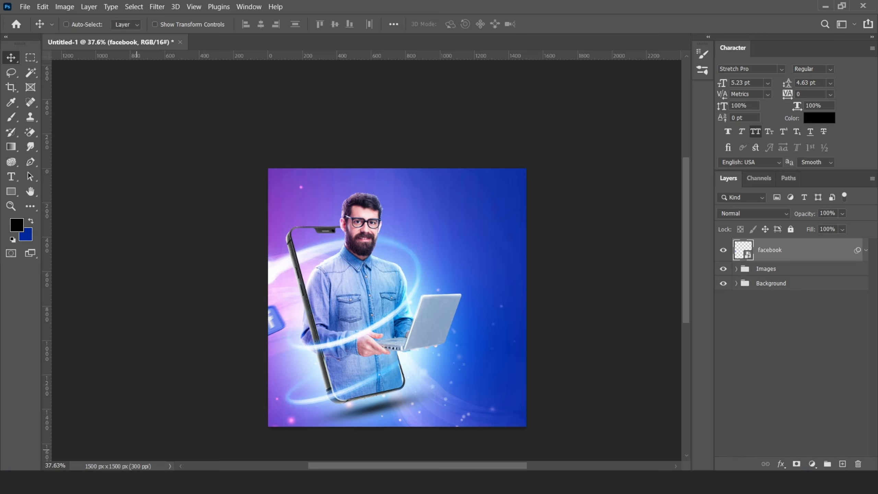
- Place the linked image at about 15% by the laptop and copy the motion blur onto it
left_click(381, 207)
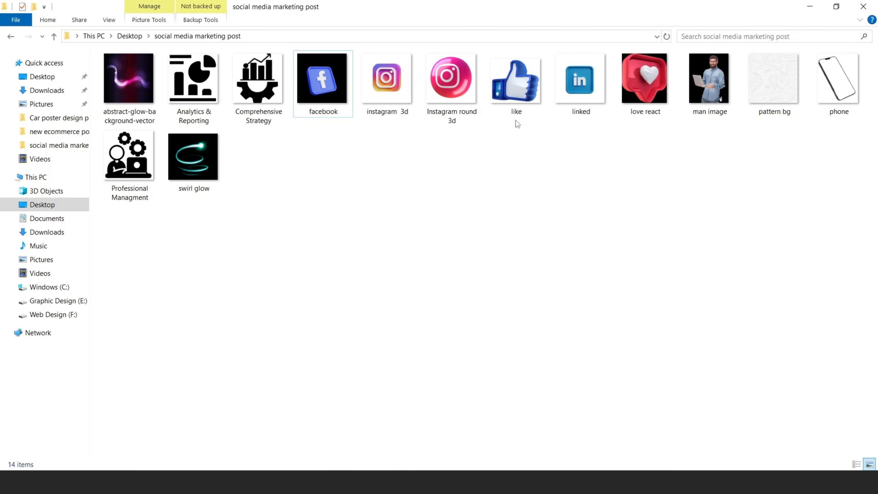
left_click_drag(579, 86, 429, 307)
left_click_drag(526, 169, 425, 370)
key("Return")
left_click_drag(858, 275, 857, 250)
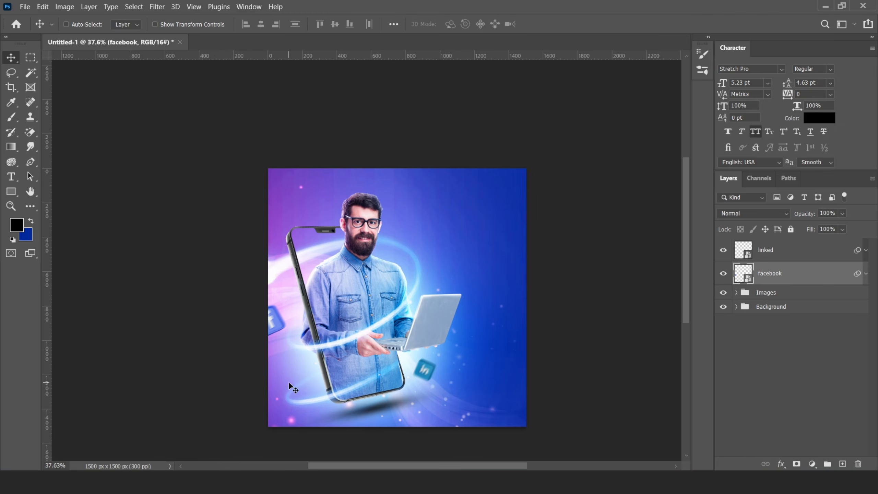
- Place the shrunken instagram 3d image and copy the motion blur onto it
left_click(284, 481)
left_click_drag(388, 83, 429, 338)
left_click_drag(527, 169, 335, 194)
scroll(317, 204, "up", 6)
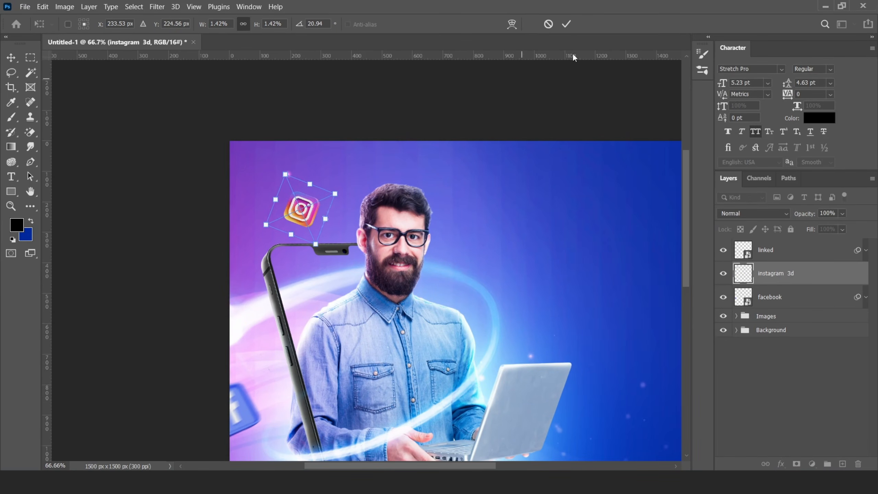
left_click(566, 24)
left_click_drag(857, 250, 856, 273)
- Lower the motion blur distance on the Instagram icon
scroll(467, 241, "down", 6)
left_click(865, 273)
double_click(765, 312)
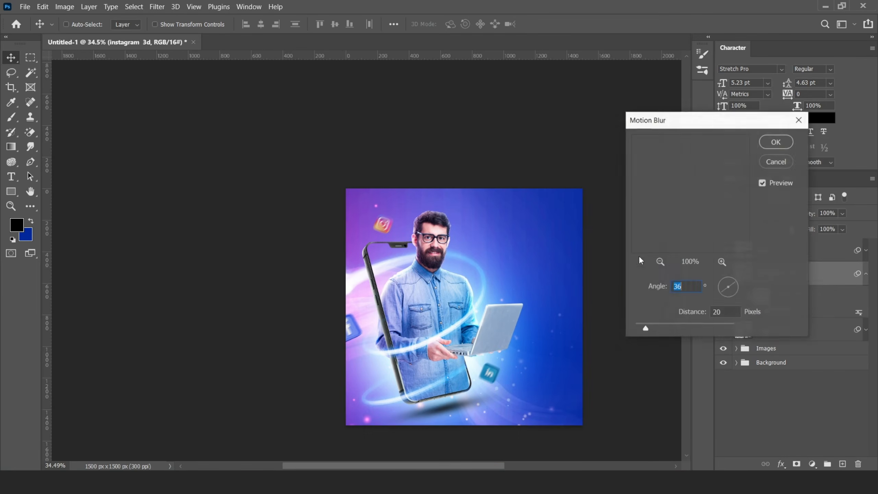
left_click_drag(646, 328, 642, 328)
left_click(776, 142)
left_click_drag(411, 289, 347, 268)
scroll(347, 268, "up", 2)
left_click(284, 481)
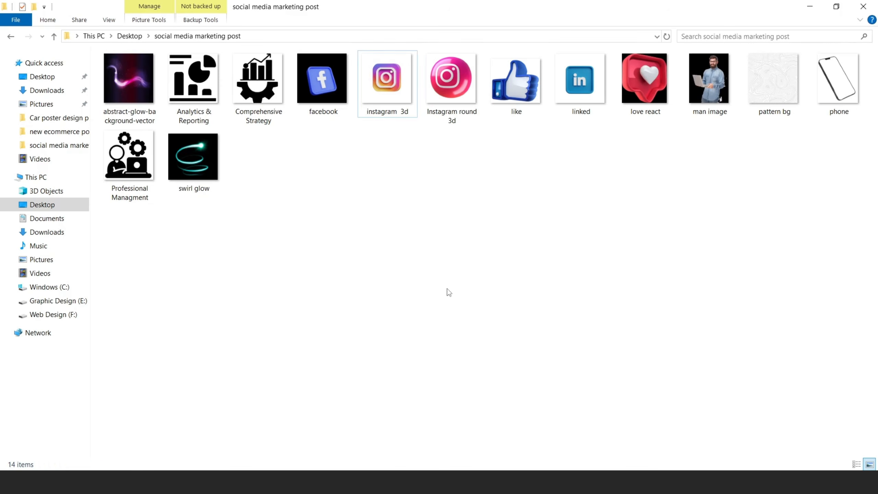
- Place the like icon small below the man's hand, rotated, with the motion blur copied on
left_click_drag(516, 83, 428, 294)
left_click_drag(552, 161, 421, 276, "alt")
left_click(566, 24)
left_click_drag(395, 306, 305, 365)
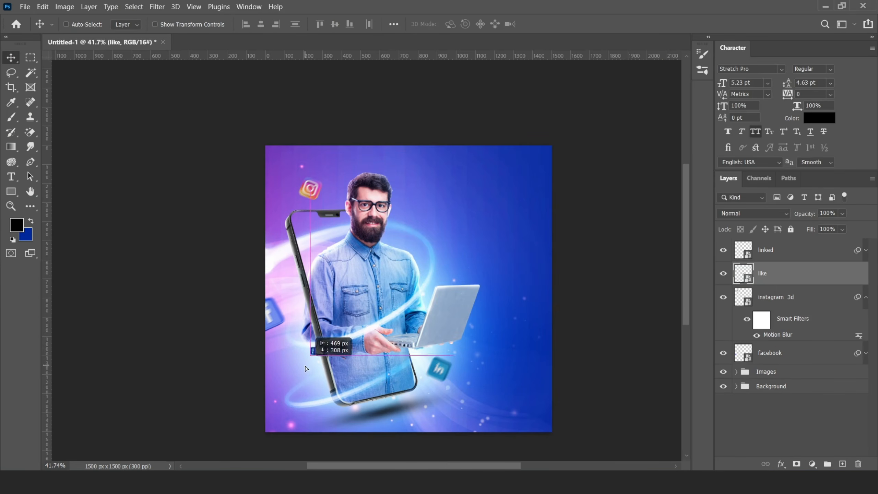
left_click_drag(852, 277, 853, 275)
left_click(778, 273)
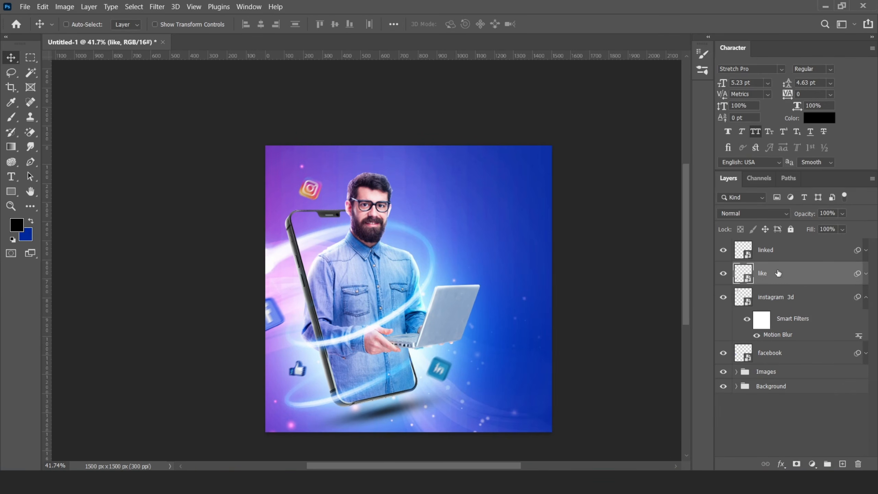
key("ctrl+t")
left_click_drag(341, 346, 333, 333)
key("alt+Tab")
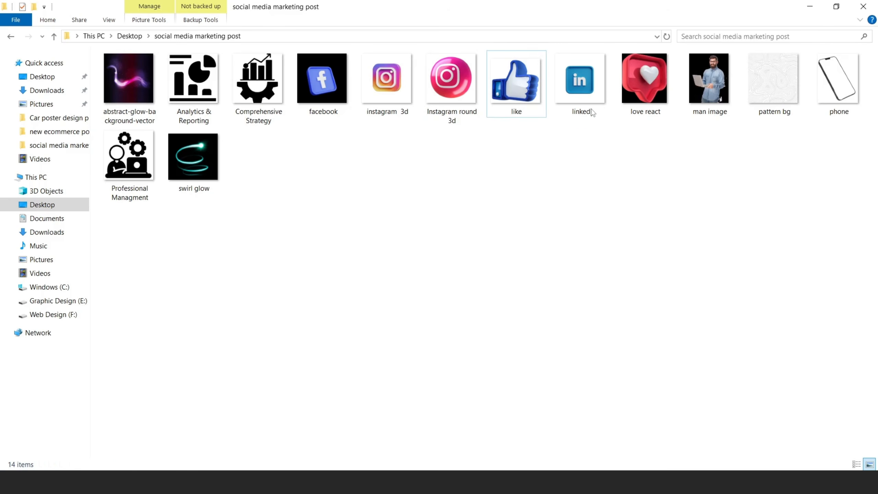
- Place the love-react heart icon small above the laptop and flip it horizontally
left_click_drag(645, 83, 429, 293)
left_click_drag(540, 145, 463, 268, "alt")
left_click_drag(481, 248, 477, 244)
left_click(566, 25)
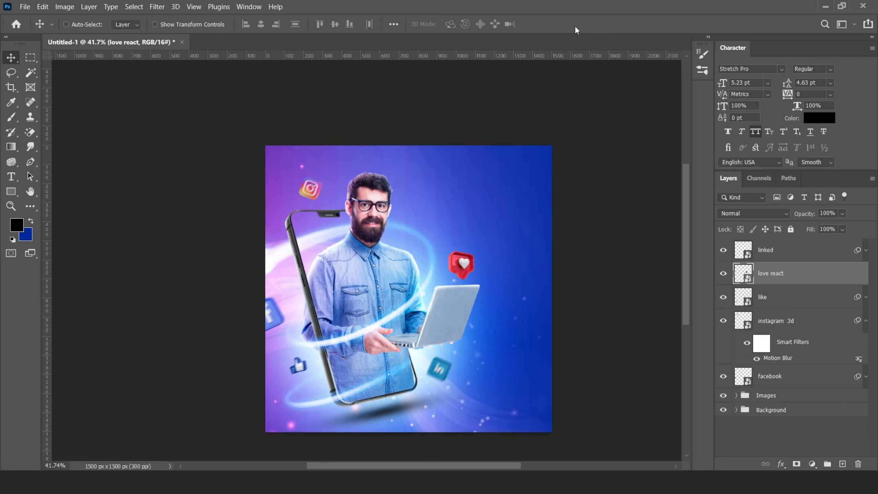
left_click(43, 7)
mouse_move(156, 253)
left_click(224, 452)
- Resize the heart icon and copy the motion blur onto it
key("ctrl+t")
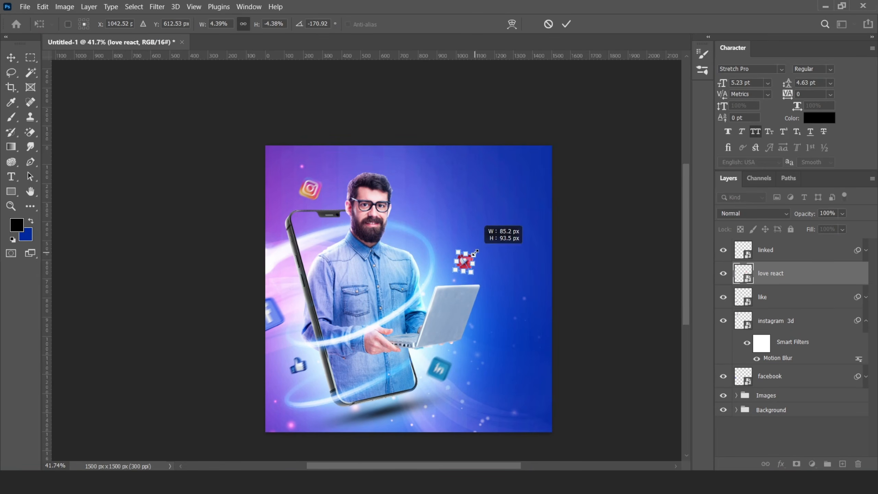
left_click_drag(858, 297, 806, 275, "alt")
key("ctrl+z")
left_click_drag(463, 262, 455, 263)
left_click(794, 277)
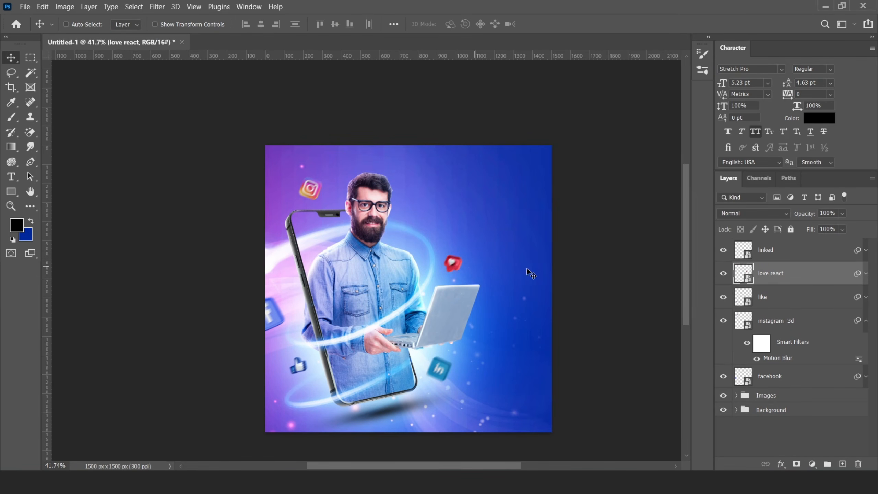
scroll(386, 293, "down", 5)
scroll(412, 286, "up", 5)
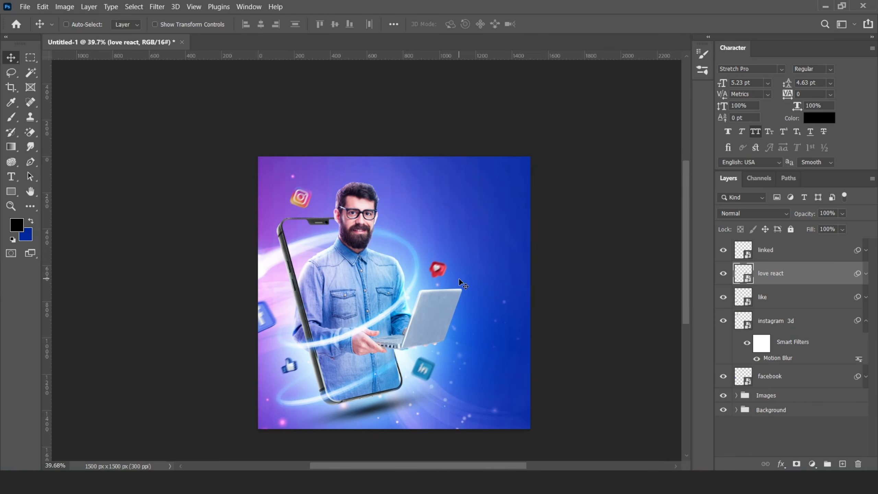
left_click(778, 250)
- Place a small Instagram round 3d circle at the upper-left edge and Gaussian-blur it
left_click(165, 481)
left_click_drag(451, 80, 223, 202)
left_click_drag(321, 83, 262, 191, "alt")
left_click_drag(243, 209, 273, 165)
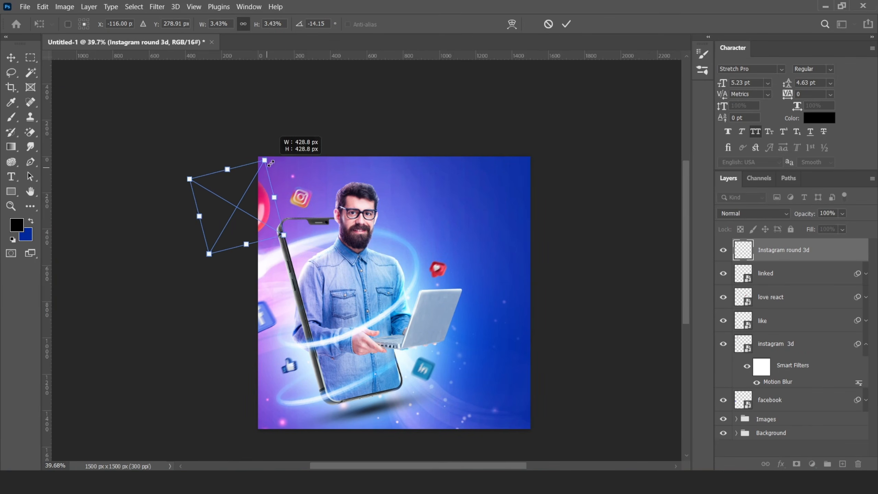
key("Return")
left_click(157, 7)
left_click(332, 199)
key("Return")
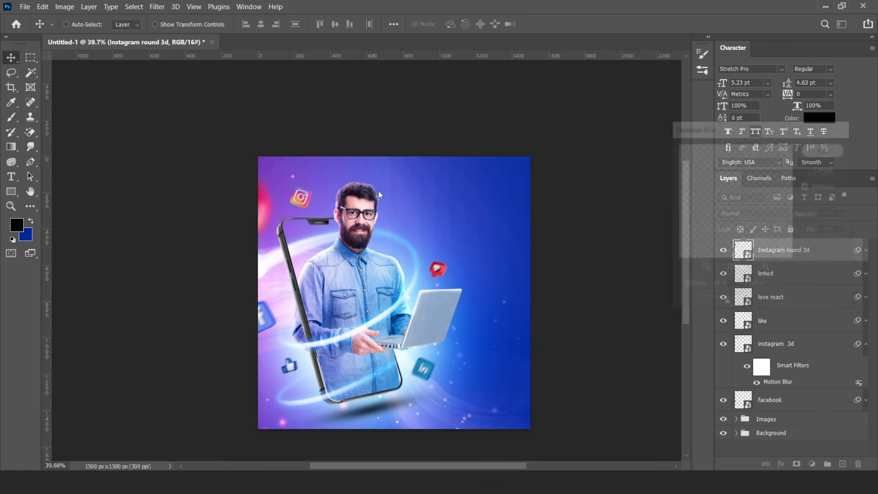
left_click(866, 249)
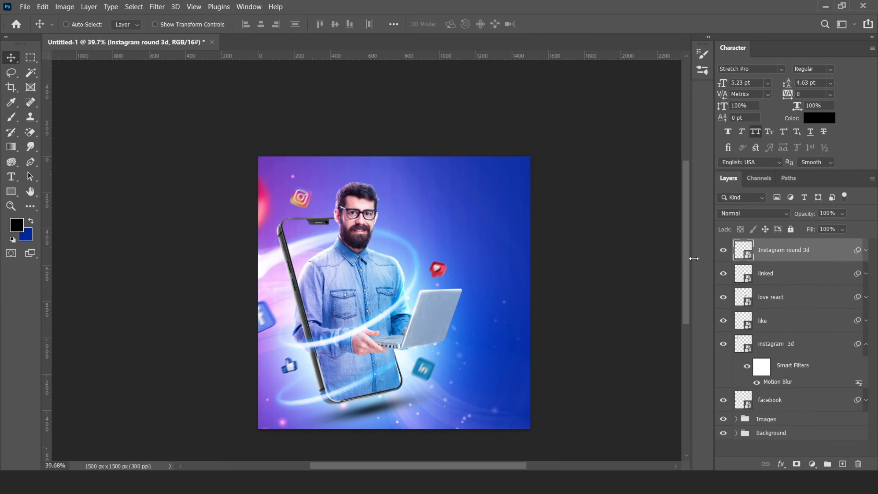
- Move the blurred circle to another edge and add a smaller copy top-right
left_click_drag(268, 203, 539, 120)
key("ctrl+t")
left_click_drag(575, 96, 556, 125)
key("Return")
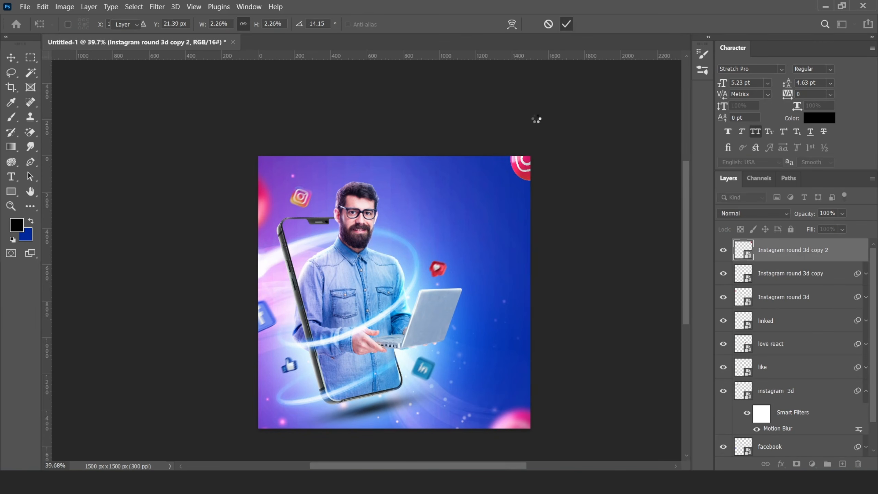
- Group all icon layers down to facebook as 'Blurred Icons' and add an empty layer above
scroll(503, 239, "down", 2)
scroll(504, 239, "up", 2)
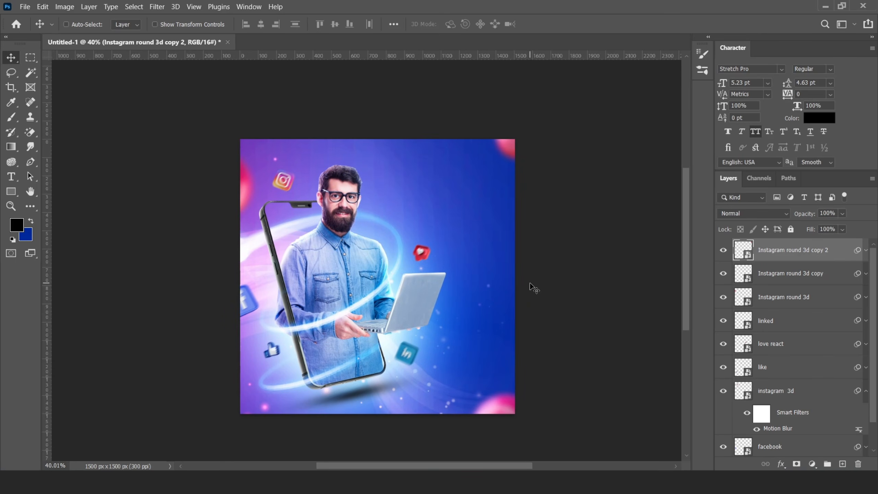
scroll(800, 293, "down", 1)
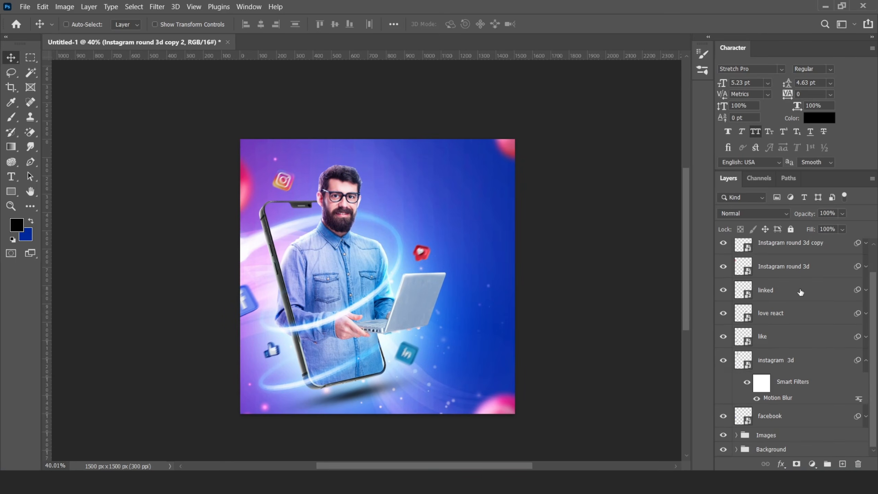
left_click(776, 419, "shift")
key("ctrl+g")
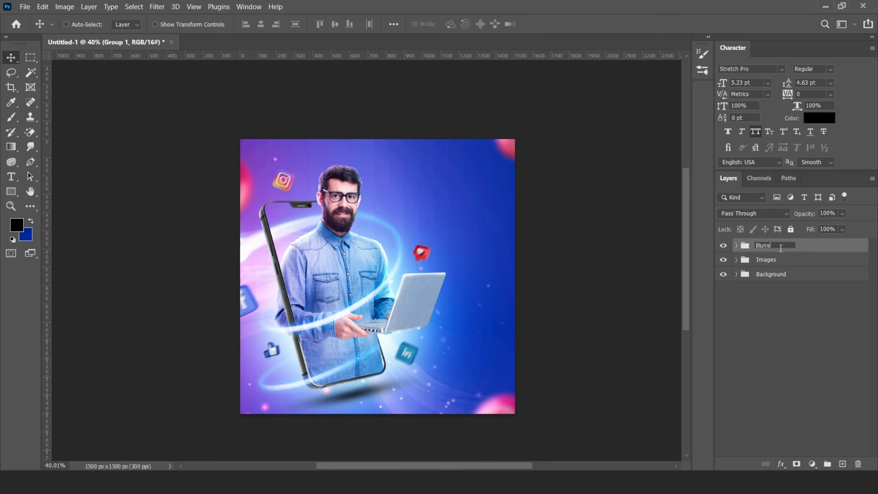
left_click(781, 247)
type("Blurred Icons")
key("Return")
left_click(842, 463)
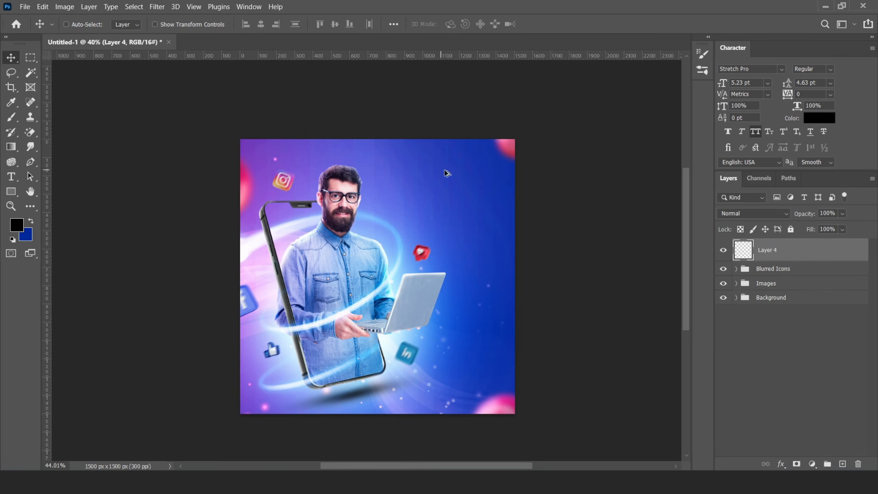
scroll(449, 173, "up", 3)
- Add an enlarged START GROWING YOUR text line in Stretch Pro toward the upper right
left_click(11, 177)
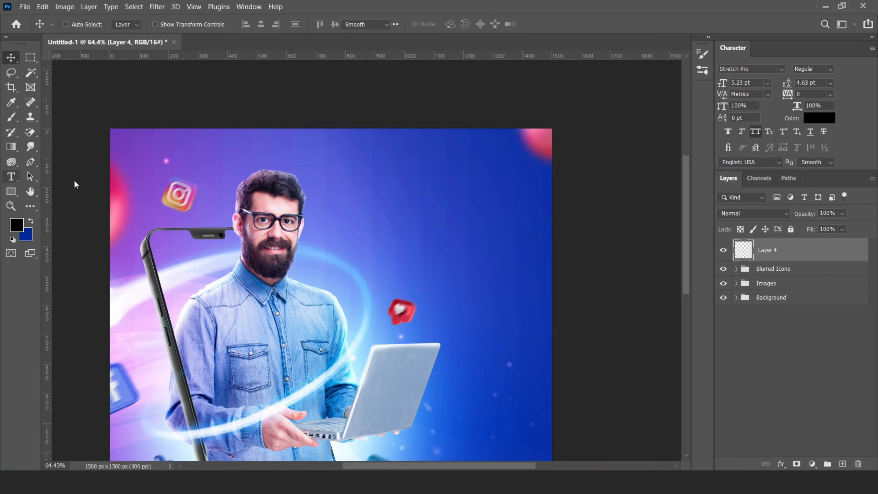
left_click(384, 191)
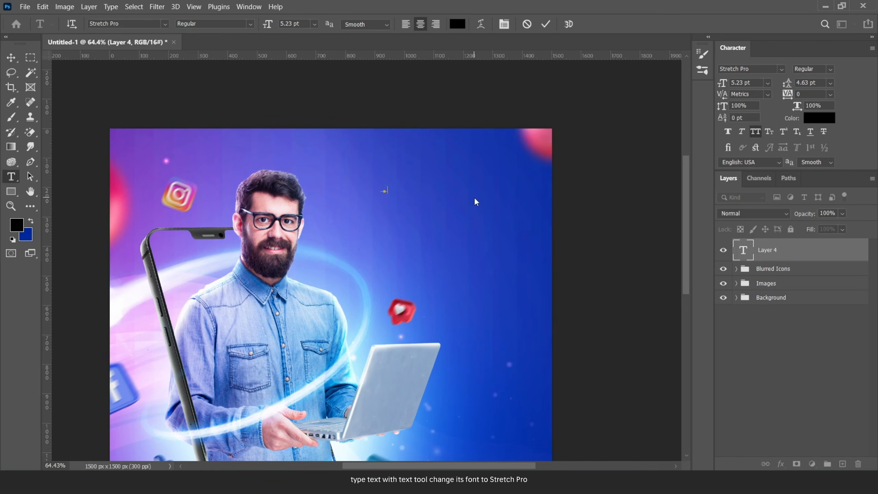
type("STR")
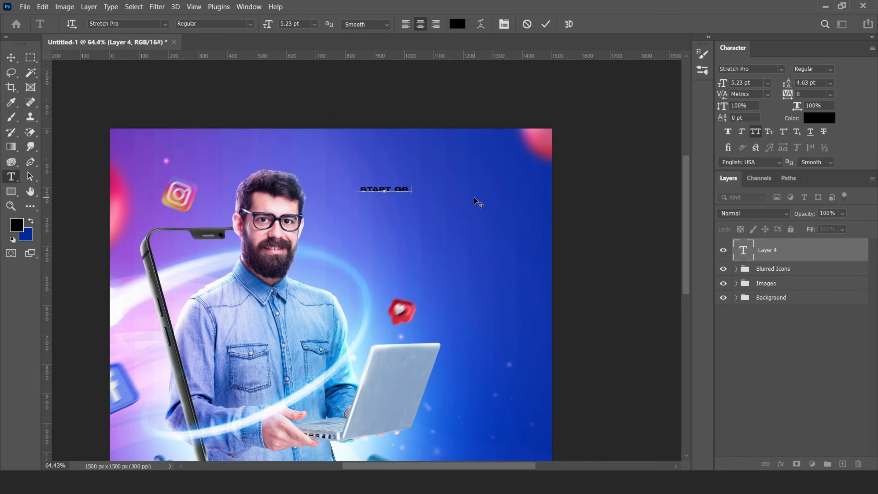
left_click(545, 25)
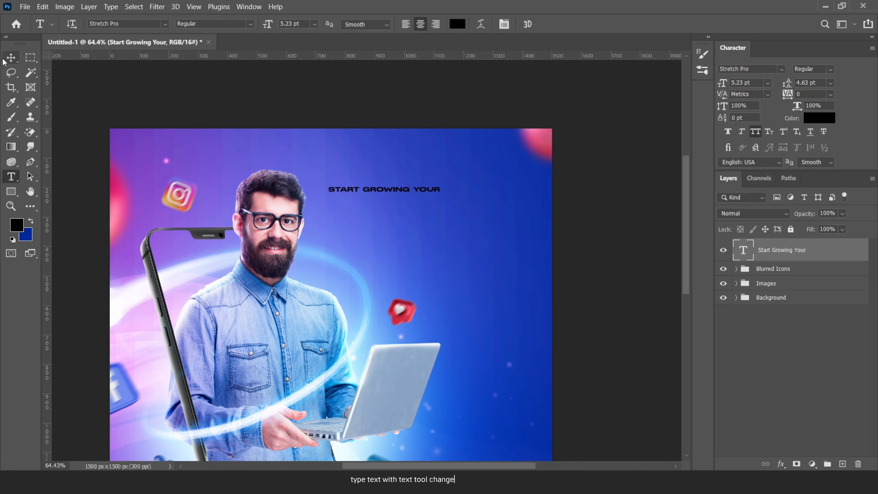
left_click(10, 58)
left_click(782, 70)
left_click(718, 107)
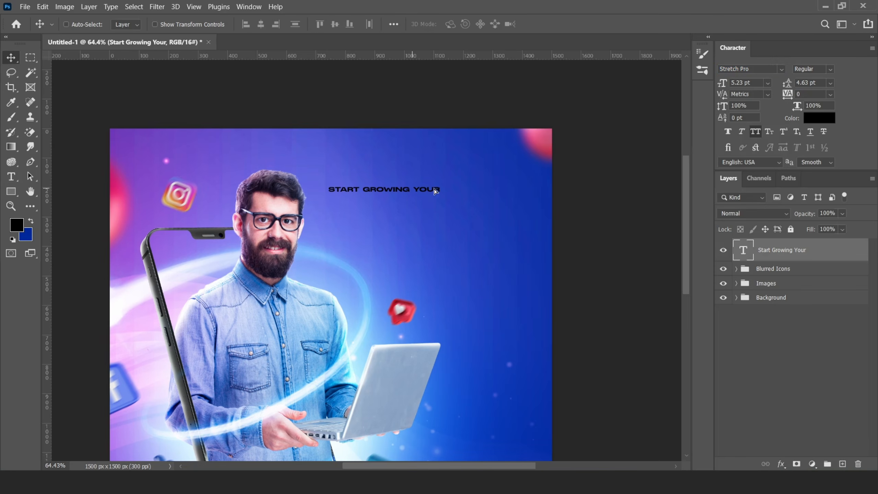
left_click_drag(411, 190, 497, 175)
key("ctrl+t")
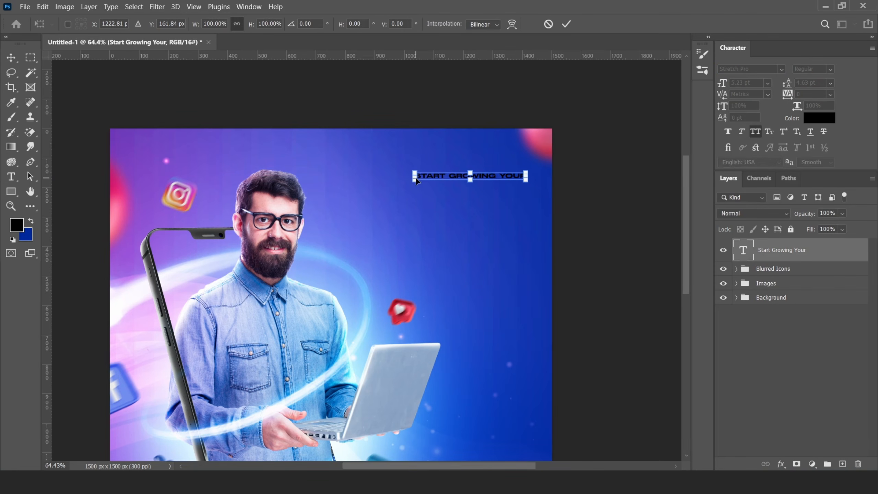
left_click_drag(415, 179, 352, 204)
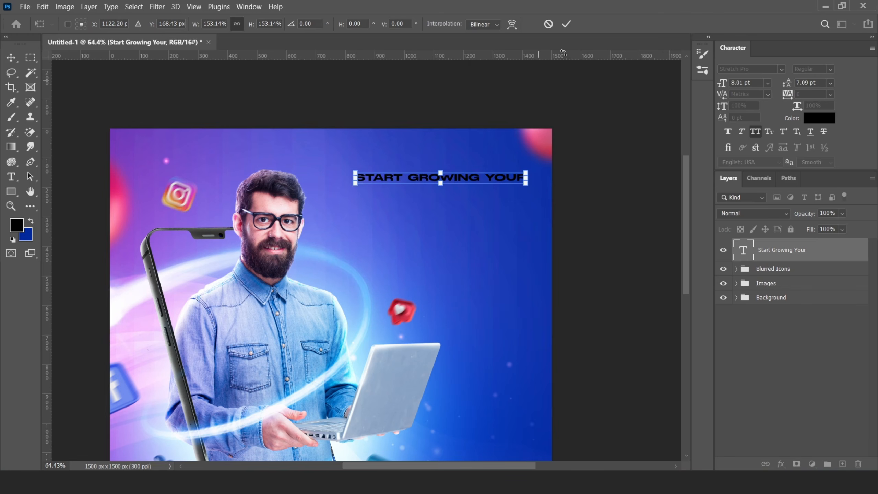
key("Return")
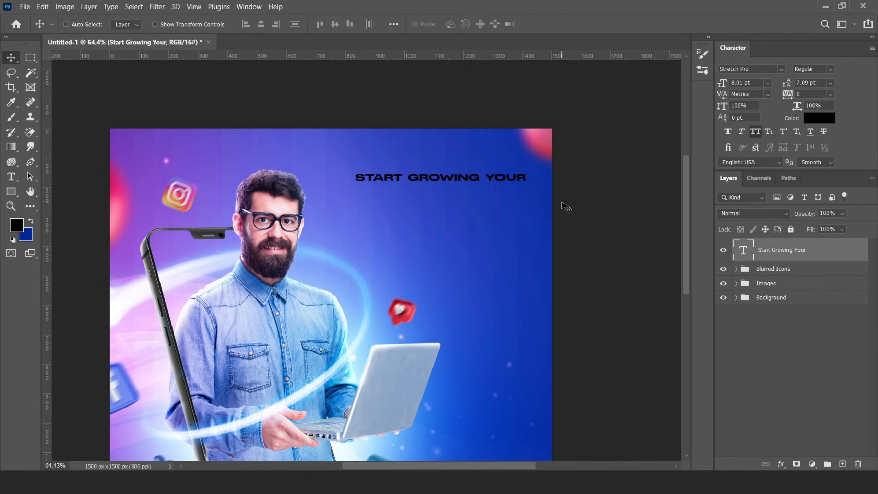
- Duplicate the line as a larger SOCIAL second line, right-aligned under YOUR
key("ctrl+j")
left_click_drag(497, 180, 498, 192)
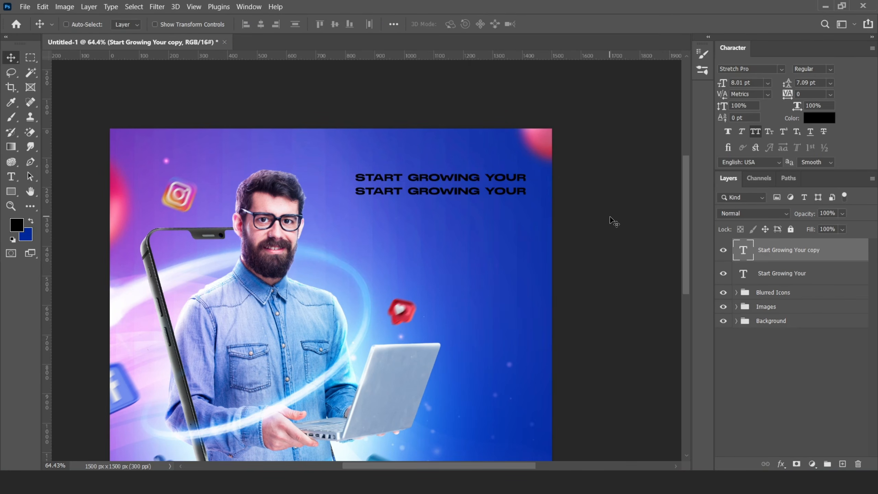
double_click(743, 250)
key("BackSpace")
type("SOCIAL")
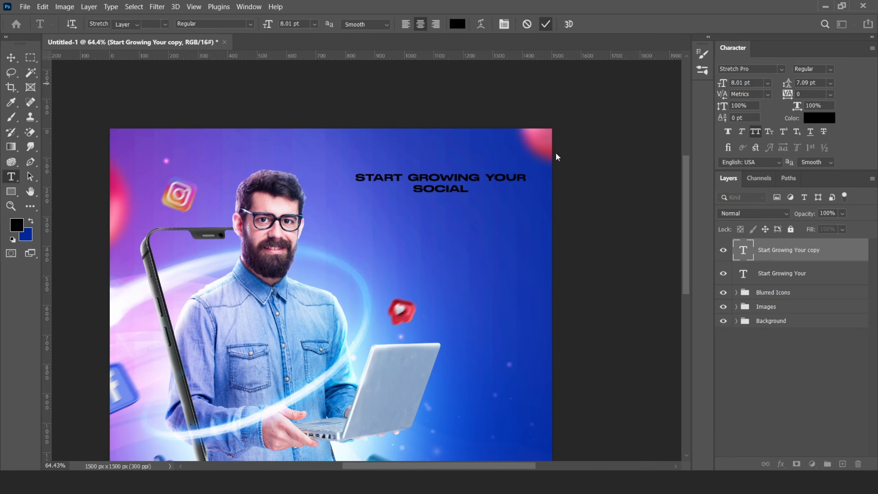
key("ctrl+t")
left_click_drag(469, 194, 527, 233)
key("Return")
key("Left")
key("Left")
key("Left")
key("Left")
key("Left")
key("Left")
key("Left")
key("Left")
key("Left")
key("Left")
key("Left")
key("Left")
key("Left")
key("Left")
key("Left")
key("Left")
key("Left")
key("Left")
key("Left")
key("Left")
key("Up")
key("Up")
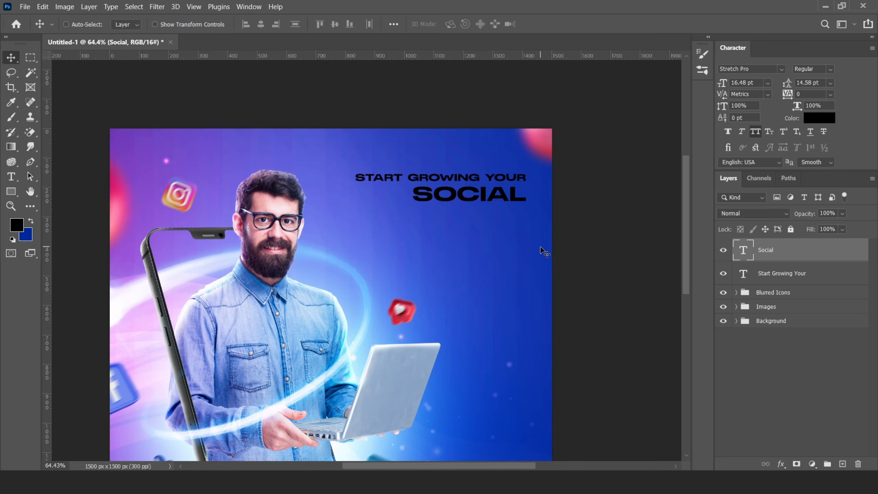
- Duplicate SOCIAL into an enlarged MEDIA third line below it, nudged right
key("alt+Right")
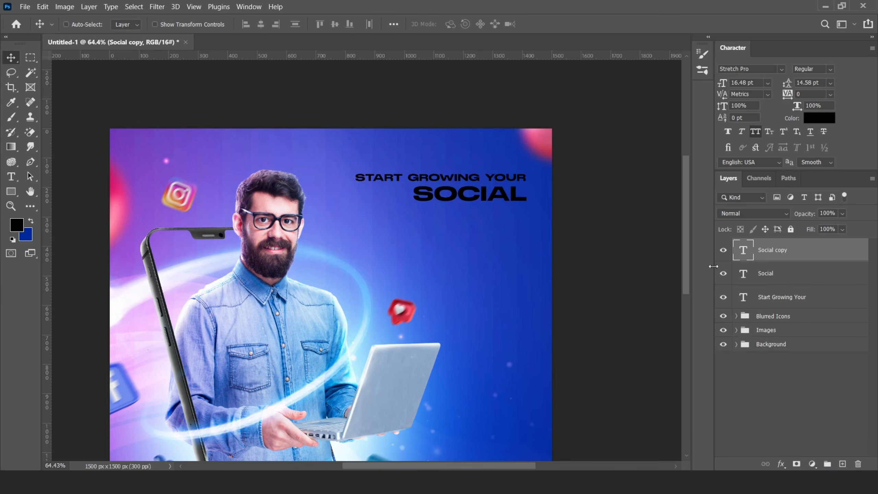
left_click_drag(512, 192, 512, 210)
key("Down")
key("Down")
key("Down")
key("Down")
key("Down")
double_click(752, 255)
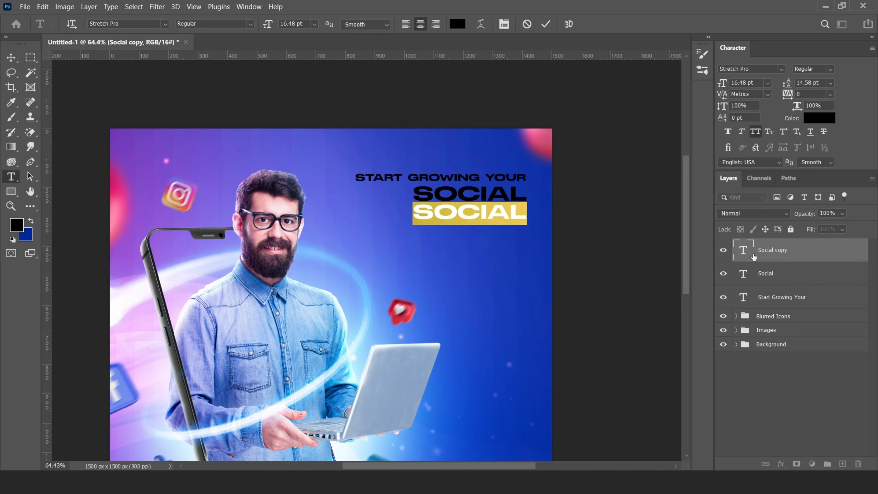
type("media")
key("ctrl+Return")
key("ctrl+t")
left_click_drag(420, 232, 388, 242)
key("Return")
key("Right")
key("Right")
key("Right")
key("Right")
key("Right")
key("Right")
key("Right")
key("Right")
key("Right")
key("Right")
key("Right")
key("Right")
key("Right")
key("Right")
key("Right")
key("Right")
key("Right")
key("Right")
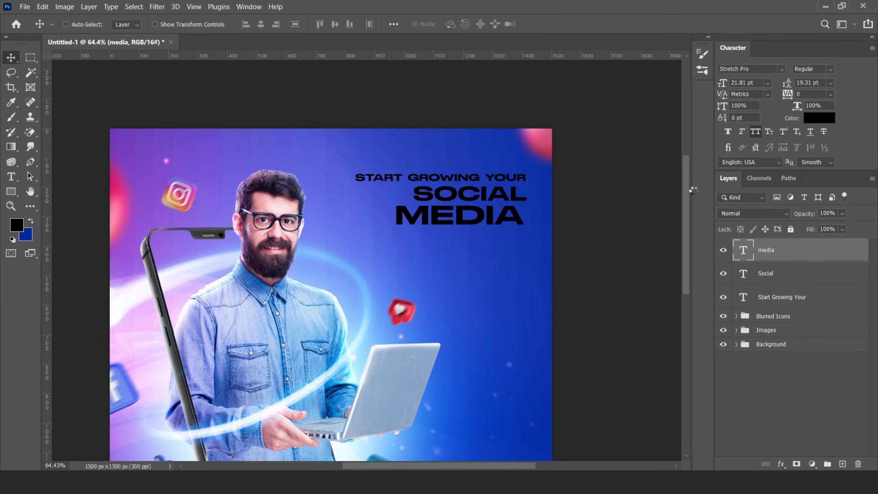
key("Right")
key("Right")
key("Right")
key("Right")
key("Right")
key("Right")
key("Right")
key("Right")
key("Right")
key("Right")
key("Right")
key("Right")
key("Right")
key("Right")
key("Right")
key("Right")
key("Right")
key("Right")
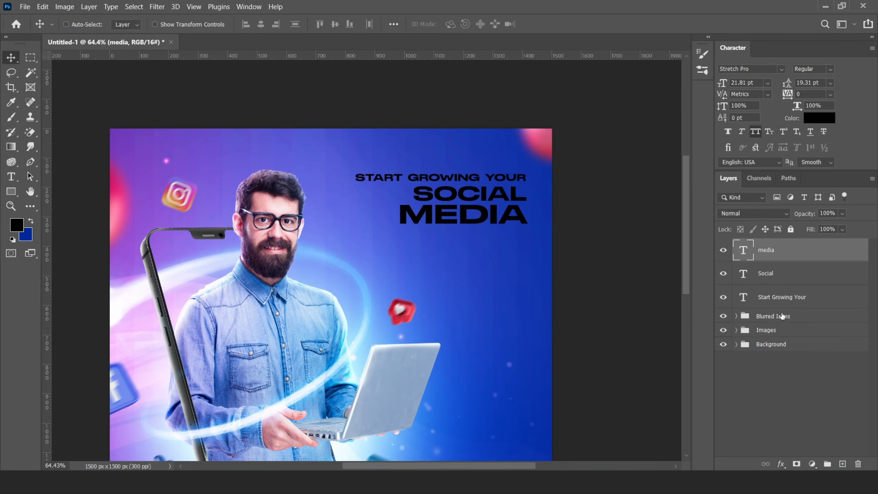
- Enlarge the three-line headline block slightly, then select the SOCIAL layer
left_click(782, 300, "shift")
key("ctrl+t")
left_click_drag(355, 224, 347, 226)
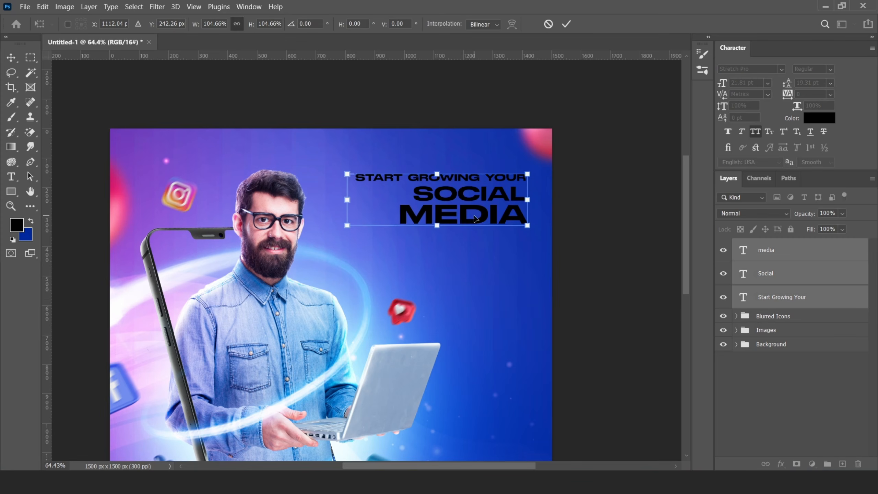
left_click(565, 24)
left_click(807, 301, "ctrl")
left_click(774, 274, "ctrl")
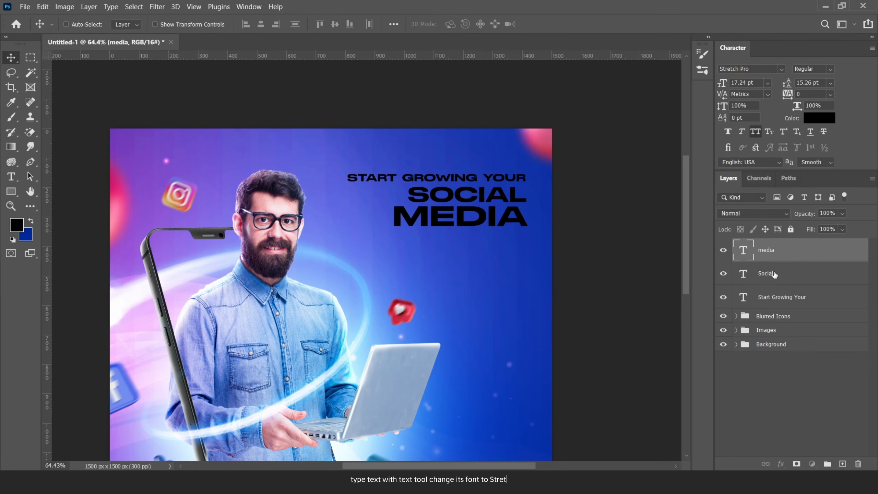
left_click(774, 274)
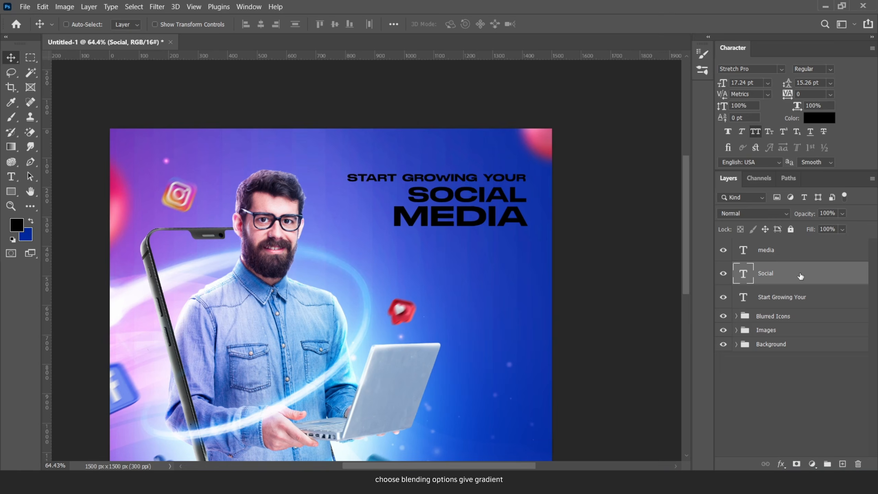
- Turn on a Gradient Overlay for SOCIAL with a light blue first stop
right_click(801, 275)
left_click(683, 10)
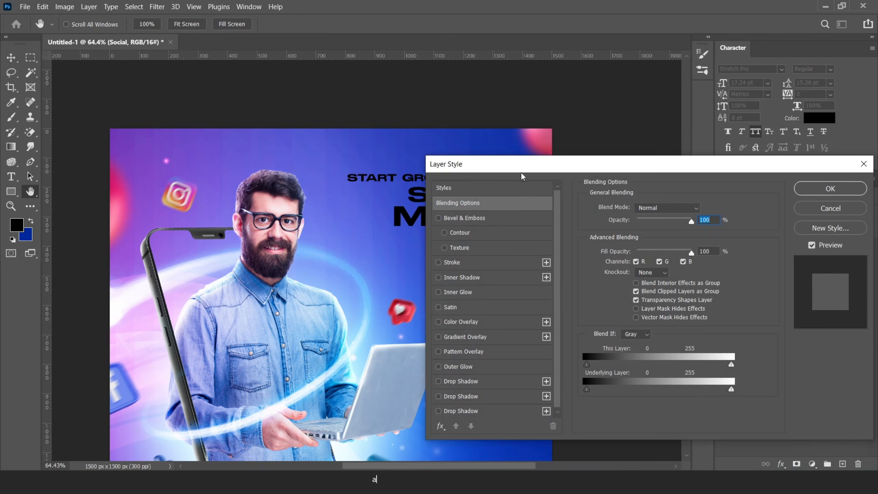
left_click_drag(522, 174, 655, 137)
left_click(598, 299)
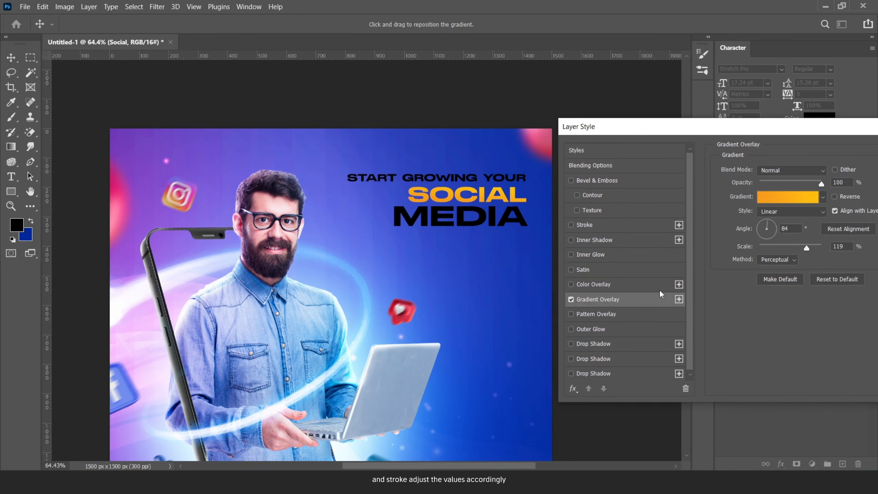
left_click(792, 197)
double_click(522, 282)
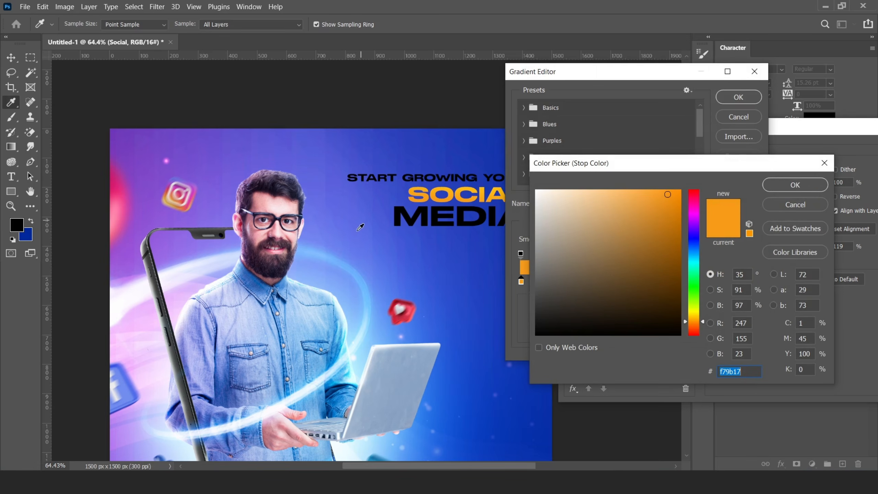
left_click(495, 230)
left_click(694, 248)
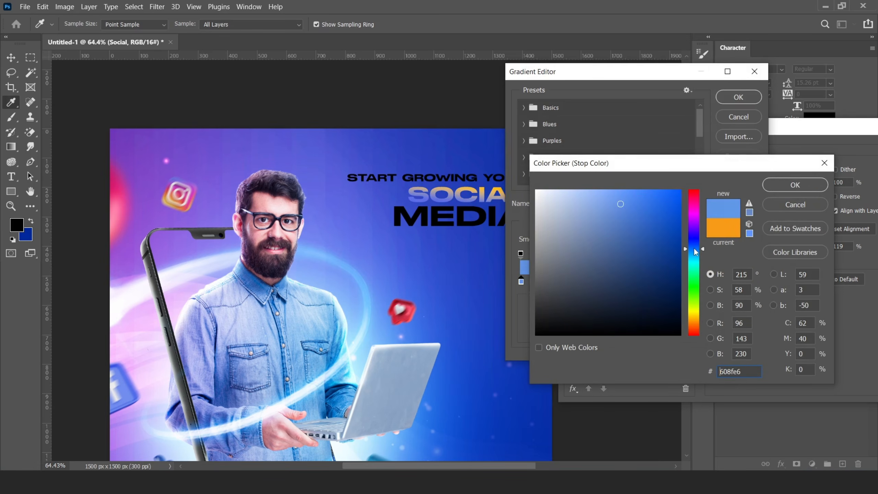
left_click(623, 190)
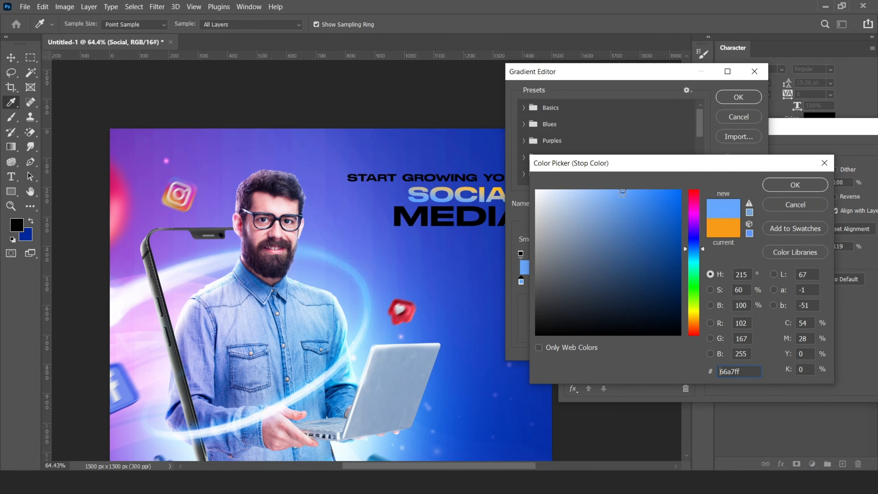
left_click(795, 184)
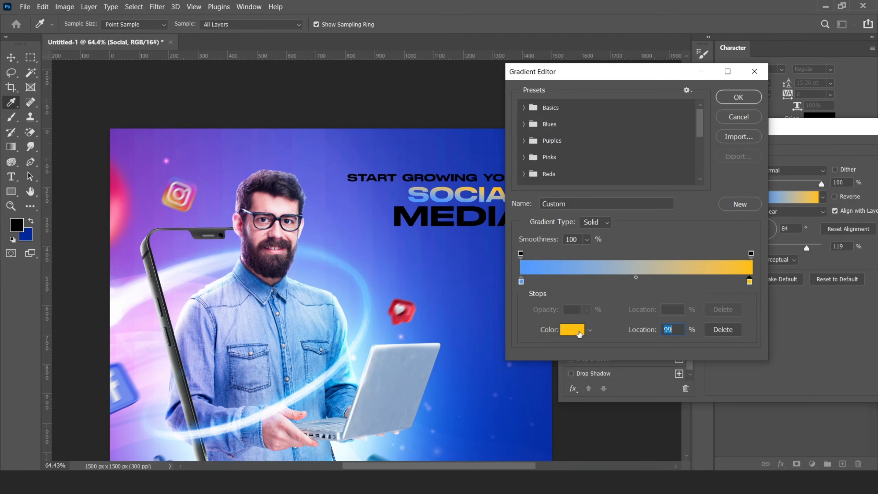
- Make the gradient's end stop white and set its angle to 90
left_click(579, 334)
left_click(536, 189)
left_click(794, 185)
left_click(737, 98)
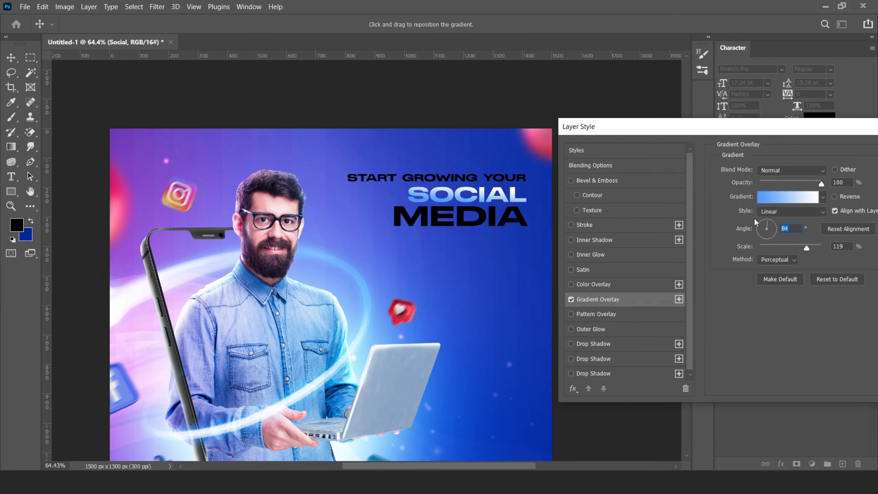
type("90")
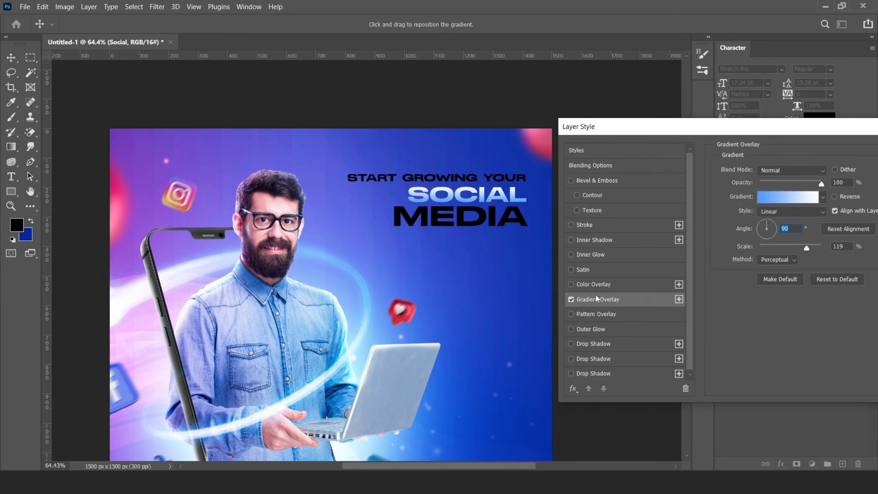
- Add a thin white Inner Glow to SOCIAL
left_click(590, 255)
left_click(744, 210)
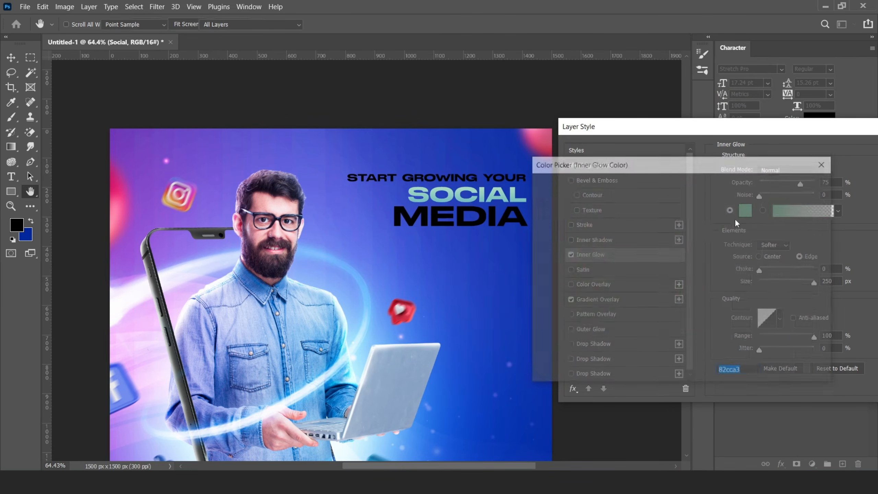
left_click(539, 189)
left_click(795, 184)
left_click_drag(813, 286, 766, 285)
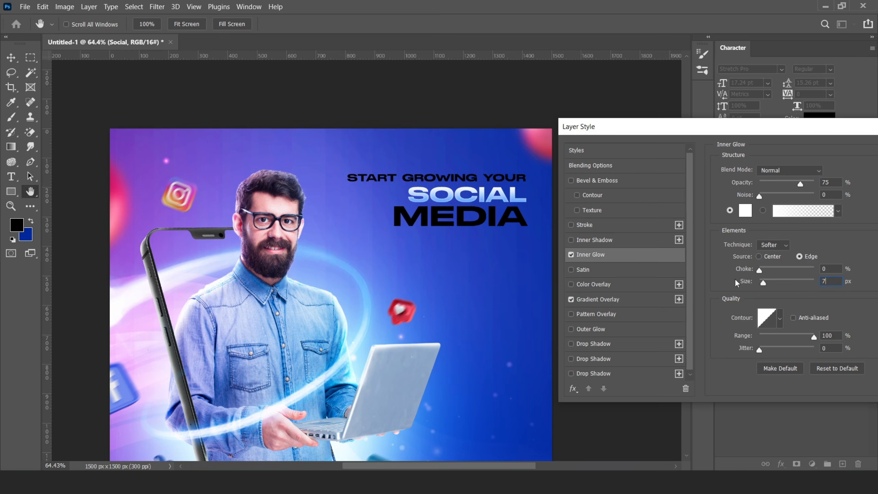
- Add a saturated blue Outer Glow with adjusted size and accept the SOCIAL styles
left_click(602, 329)
left_click(746, 217)
left_click(694, 248)
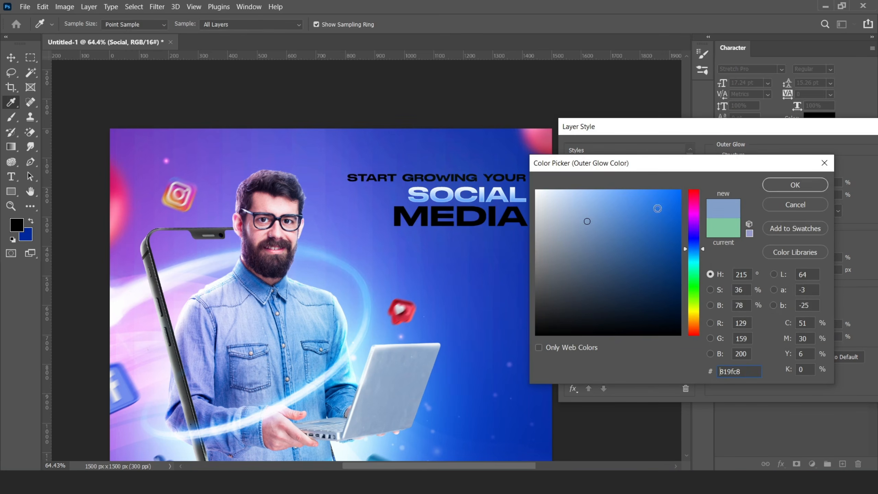
left_click_drag(657, 208, 662, 179)
left_click(795, 184)
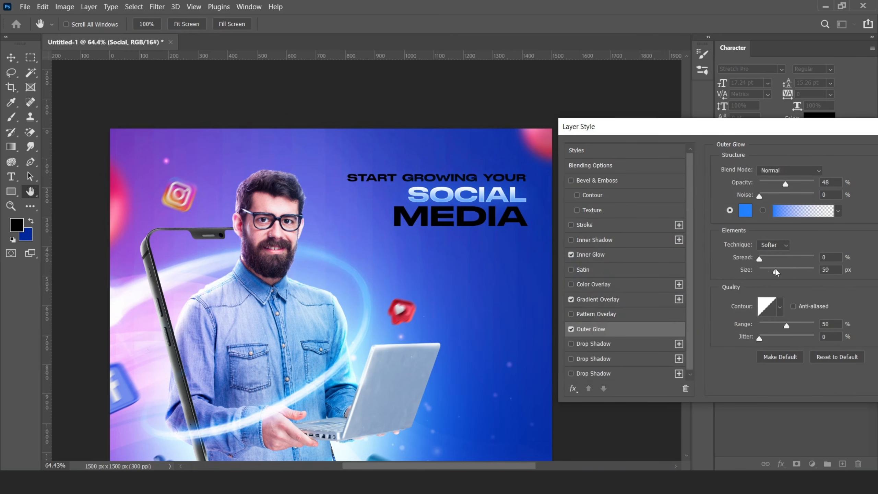
mouse_move(775, 272)
left_mouse_down()
mouse_move(761, 270)
mouse_move(771, 271)
left_mouse_up()
left_click(745, 211)
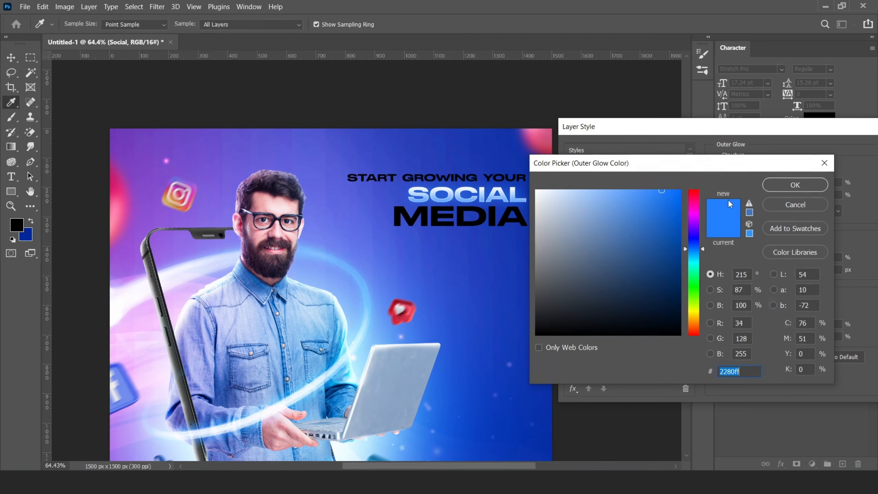
left_click(678, 192)
left_click(792, 185)
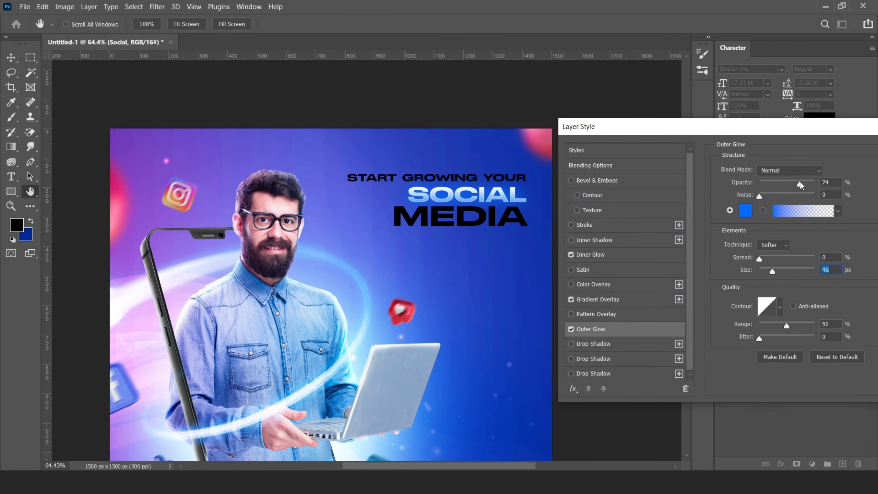
left_click(777, 271)
left_click_drag(730, 127, 558, 119)
left_click(777, 144)
- Copy SOCIAL's effects onto the MEDIA layer, leaving START GROWING YOUR black
left_click_drag(856, 275, 854, 250)
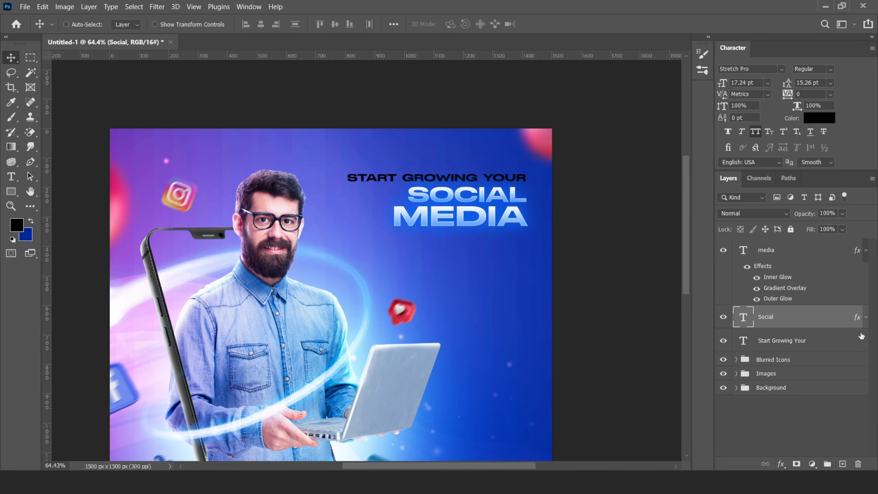
left_click(848, 272)
left_click(794, 342)
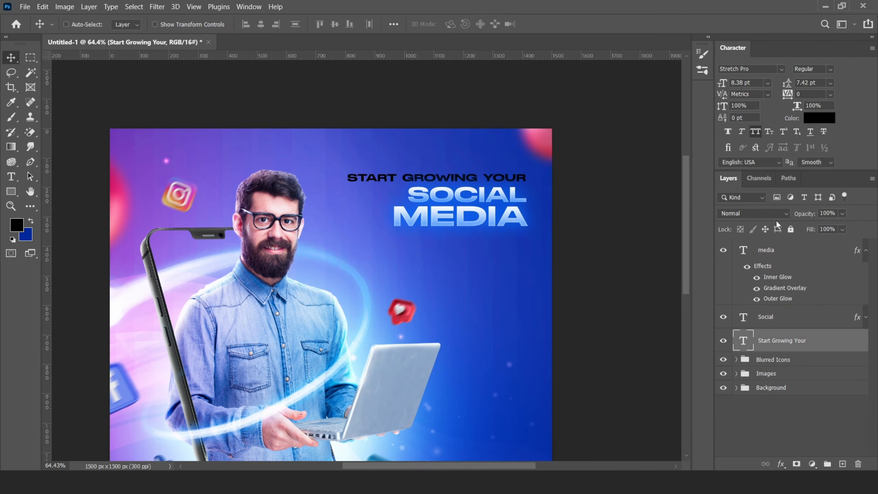
- Add a blue Color Overlay to the START GROWING YOUR text layer
right_click(800, 341)
left_click(686, 15)
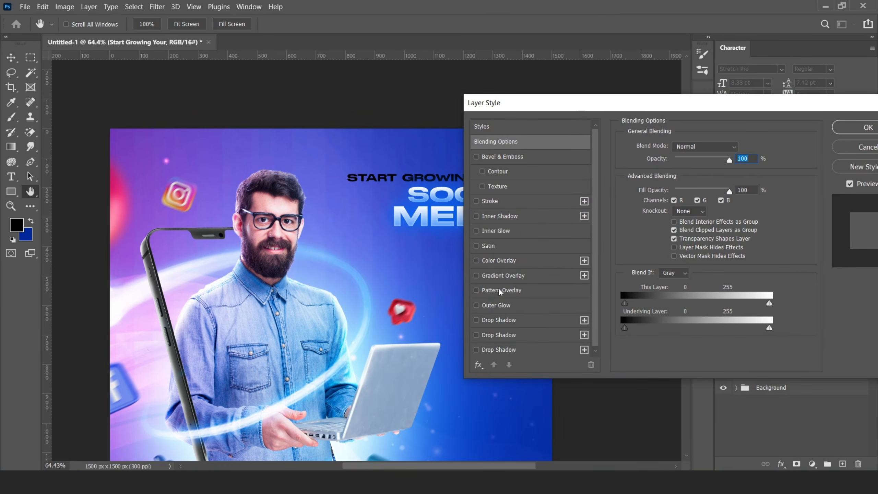
left_click(498, 261)
left_click(740, 148)
left_click(693, 242)
left_click(643, 196)
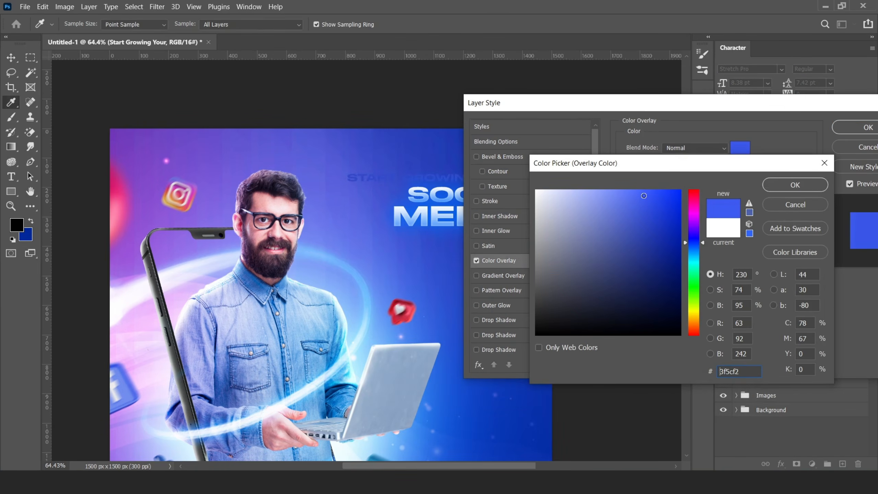
left_click(795, 184)
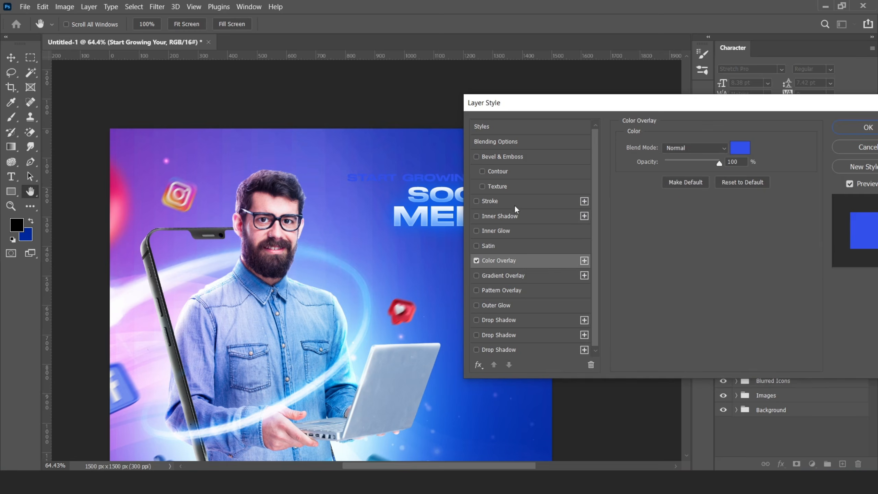
- Add a white Inner Glow to the START GROWING YOUR line
left_click(495, 230)
left_click(650, 187)
left_click(604, 190)
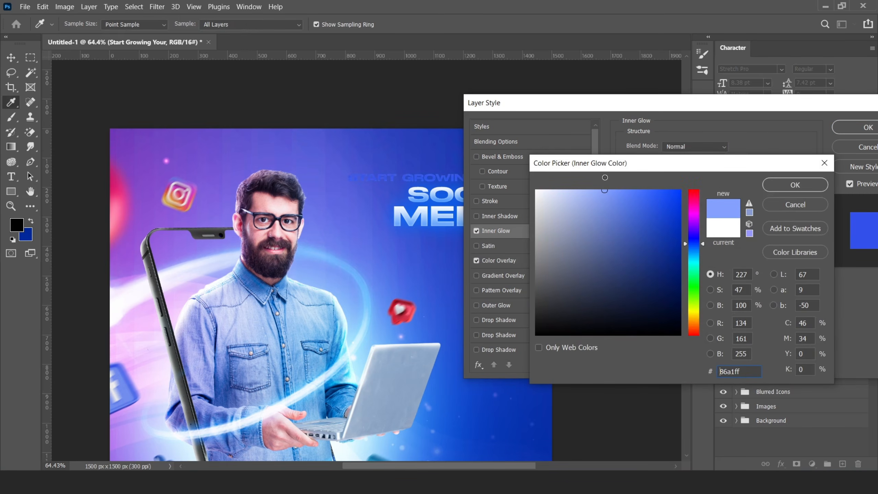
left_click(768, 189)
left_click_drag(603, 107, 697, 108)
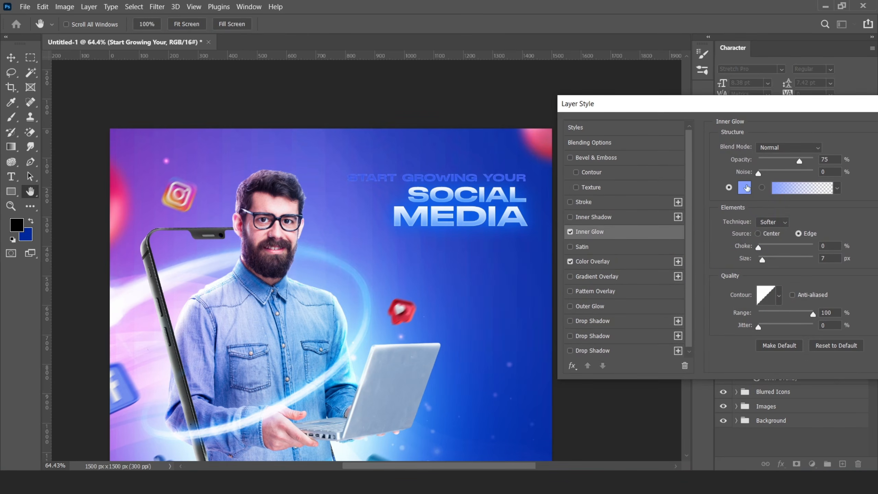
left_click(745, 187)
left_click(540, 187)
left_click(804, 181)
left_click_drag(762, 259, 766, 262)
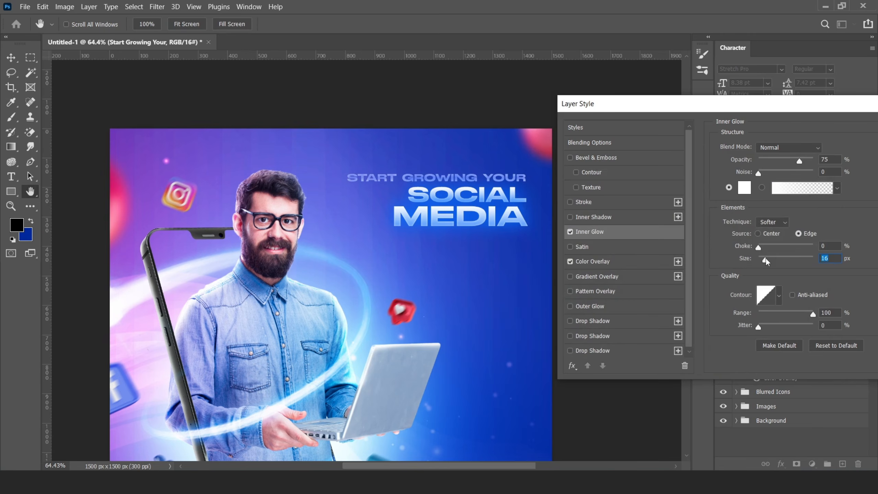
- Change the Color Overlay to a deeper blue
left_click(592, 261)
left_click(833, 149)
left_click(693, 245)
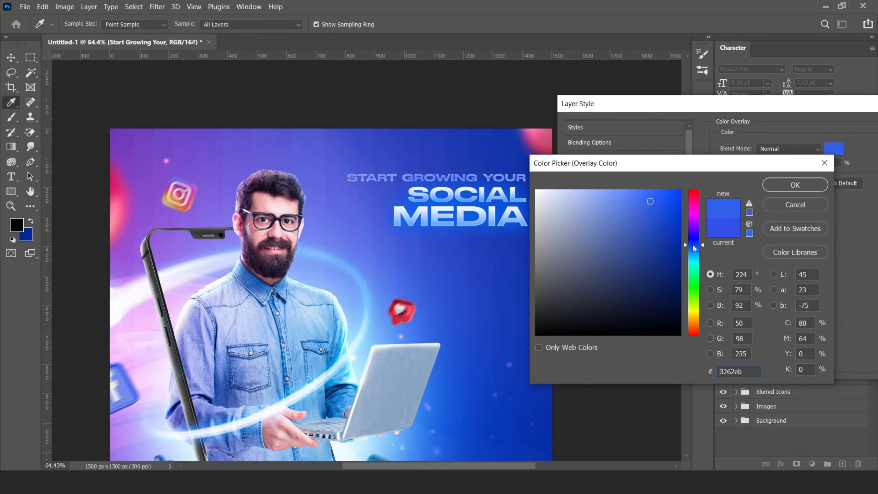
left_click_drag(693, 245, 692, 247)
left_click_drag(673, 204, 671, 210)
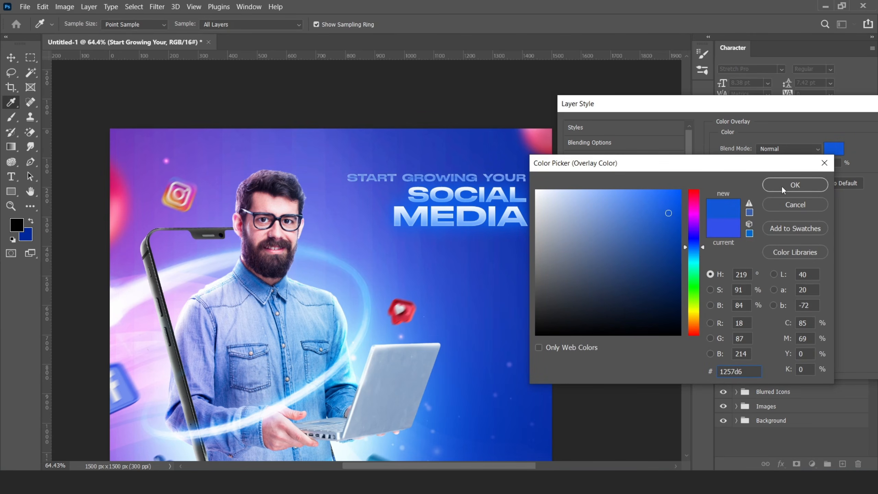
left_click(782, 186)
- Set the Inner Glow size to 14 px and accept the layer styles
left_click(589, 231)
type("14")
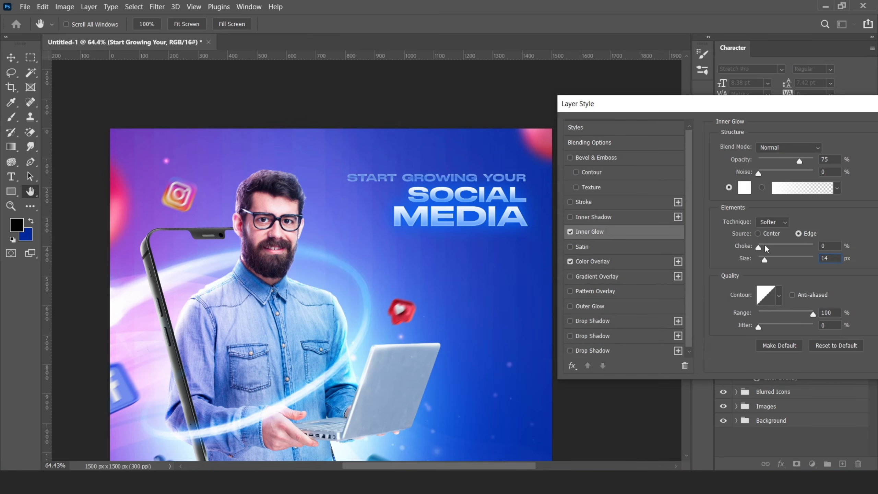
left_click_drag(696, 107, 510, 115)
key("Return")
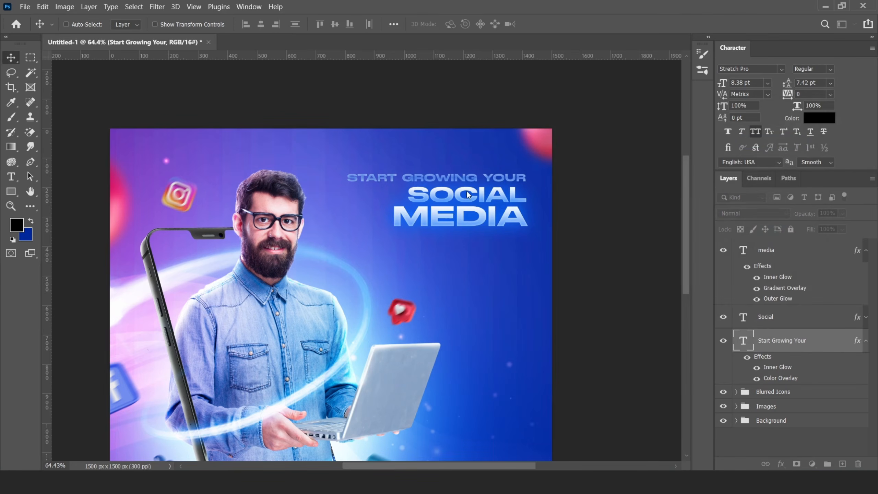
left_click(865, 341)
- Draw a rounded rectangle bar beneath MEDIA
left_click(866, 250)
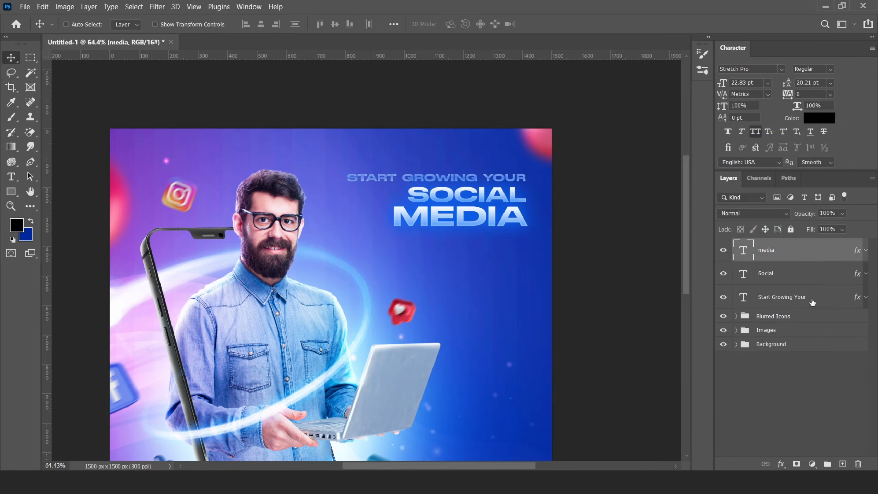
left_click(8, 192)
scroll(532, 226, "up", 6)
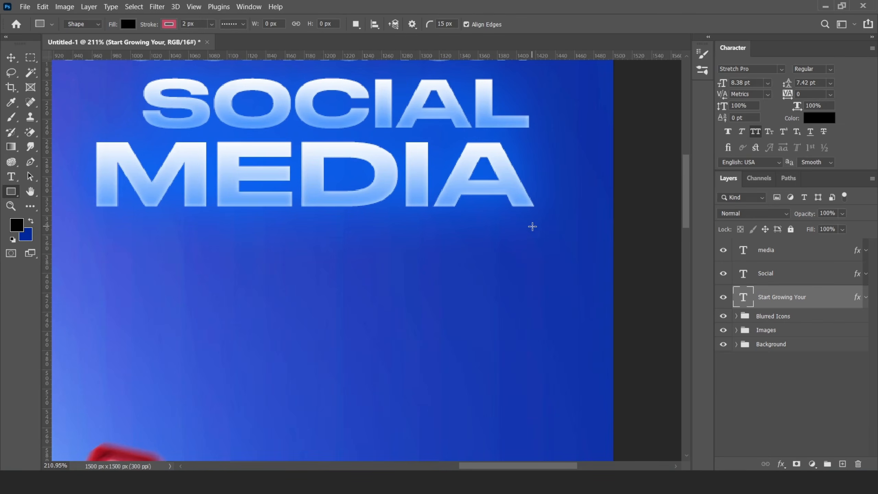
mouse_move(535, 226)
left_mouse_down()
mouse_move(355, 257)
mouse_move(398, 262)
left_mouse_up()
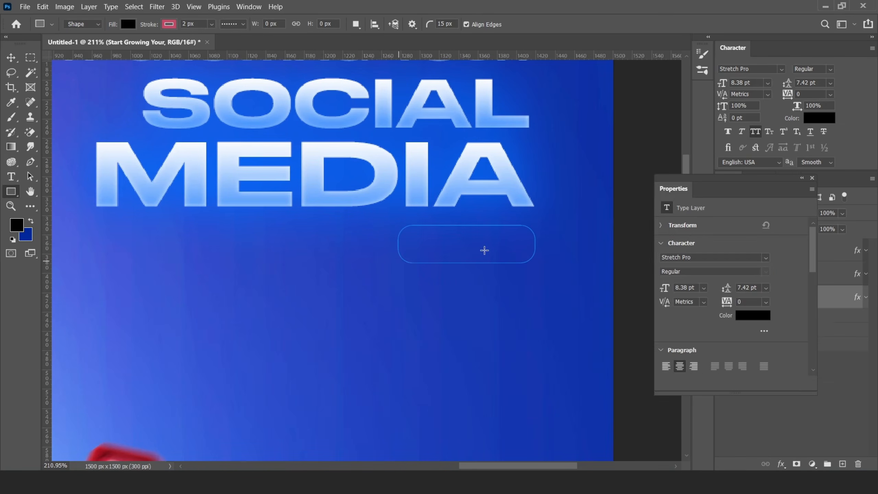
left_click_drag(520, 240, 547, 239)
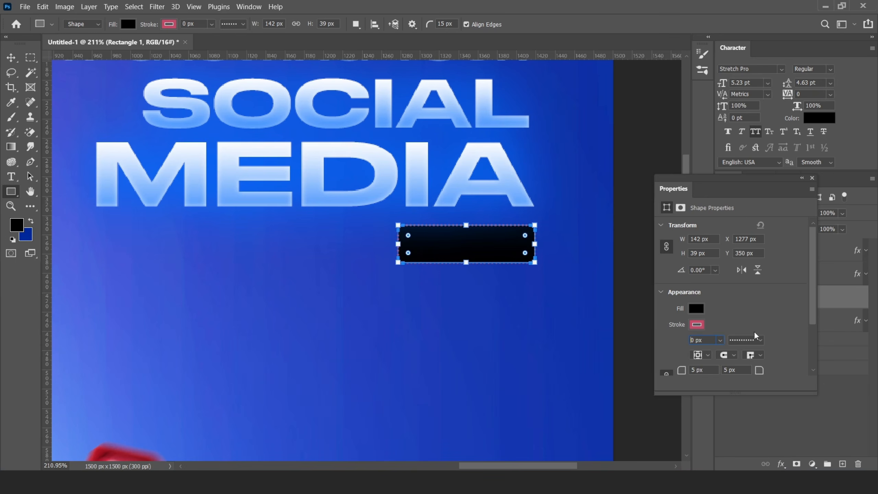
left_click(812, 179)
- Give the bar the title's glow effects and shorten its height
left_click(11, 57)
scroll(387, 221, "down", 4)
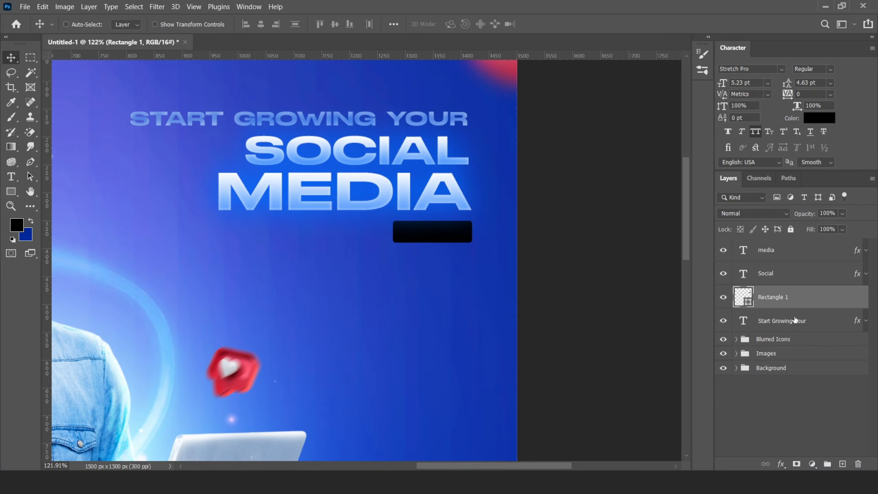
left_click(854, 306)
scroll(443, 229, "up", 5)
key("ctrl+t")
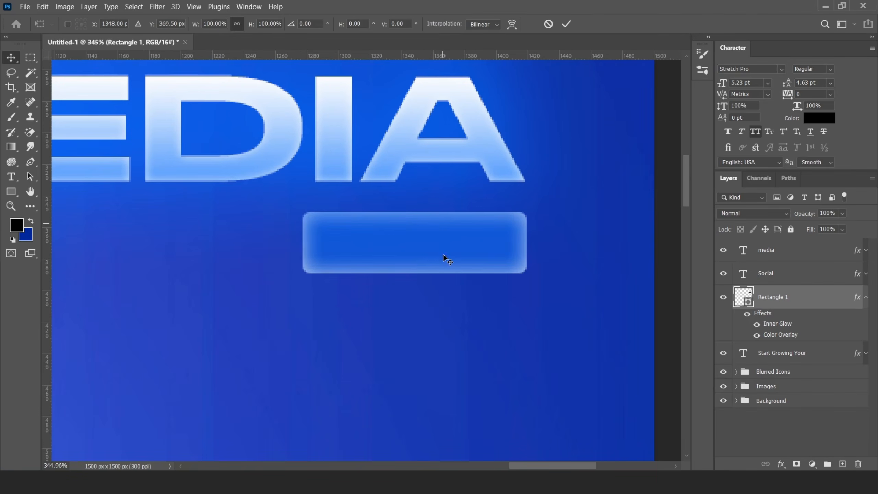
left_click_drag(424, 272, 424, 264)
key("Return")
- Duplicate the START GROWING YOUR text layer below MEDIA
scroll(456, 255, "down", 6)
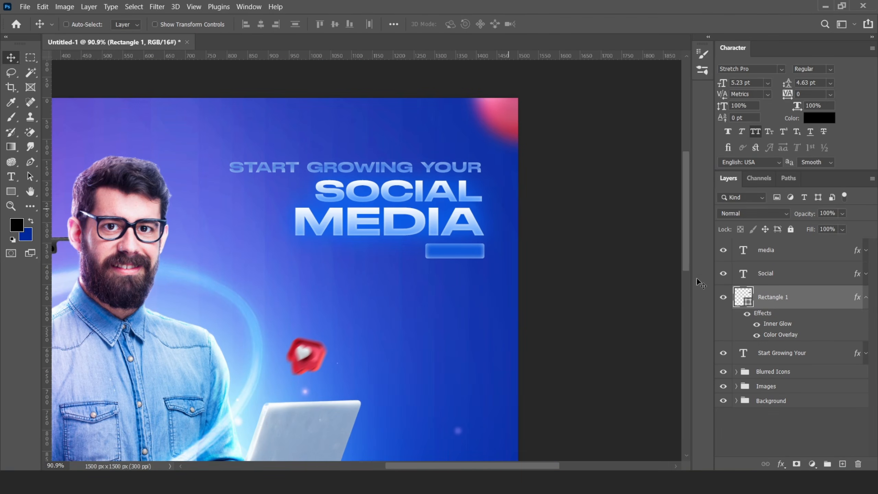
left_click(791, 354)
left_click_drag(379, 204, 380, 301)
- Change the copied text to TODAY and place it above the bar under MEDIA
double_click(743, 353)
key("BackSpace")
type("TODAY")
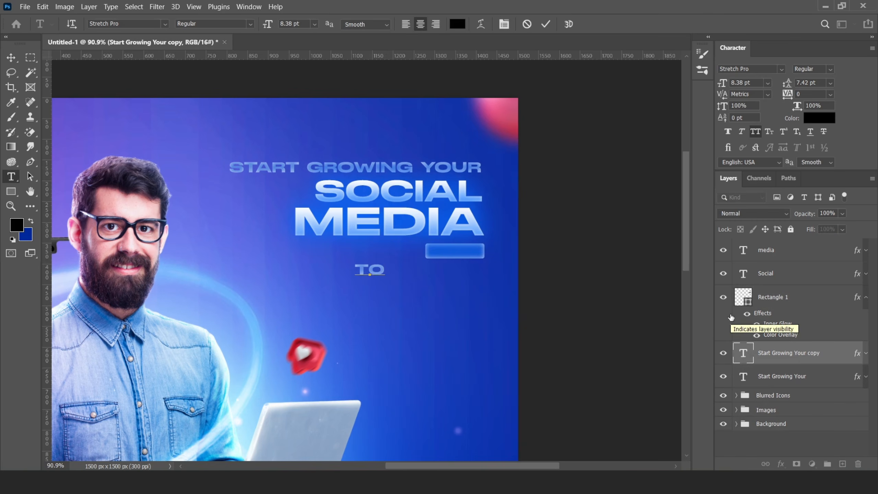
key("ctrl+Return")
key("v")
left_click_drag(790, 351, 785, 288)
left_click_drag(447, 254, 517, 232)
scroll(456, 239, "up", 6)
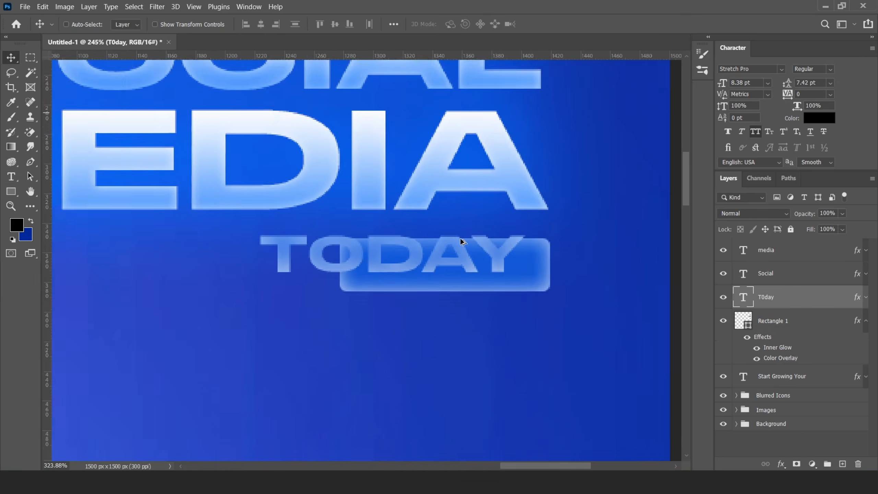
- Shrink TODAY to about half size and centre it inside the badge
key("ctrl+t")
left_click_drag(192, 224, 270, 241)
left_click_drag(398, 269, 462, 280)
key("Return")
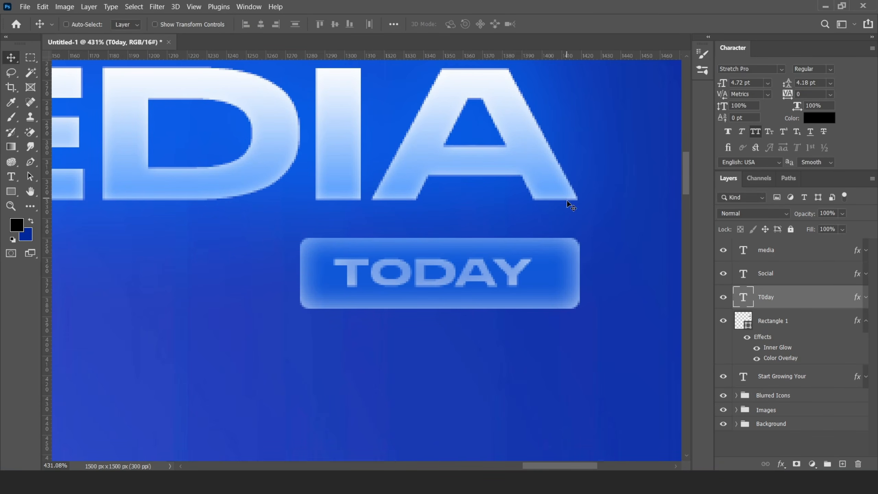
key("Right")
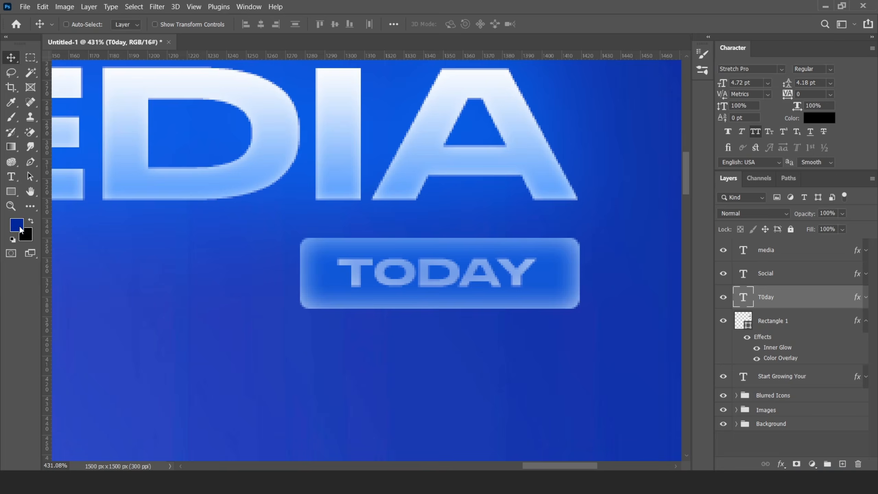
- Pick a brighter blue foreground colour and hide the TODAY text's effects
left_click(19, 229)
left_click(657, 228)
left_click(794, 182)
left_click(866, 296)
left_click(747, 314)
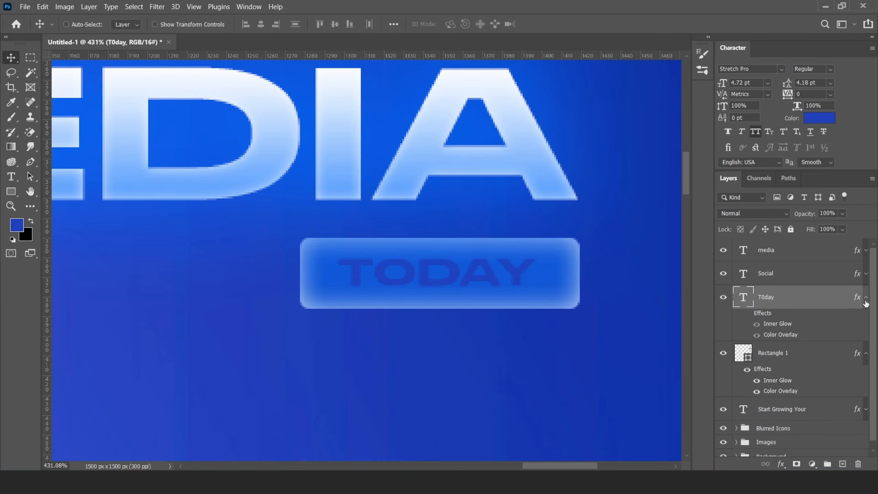
left_click(866, 300)
scroll(411, 277, "down", 9)
scroll(446, 280, "up", 4)
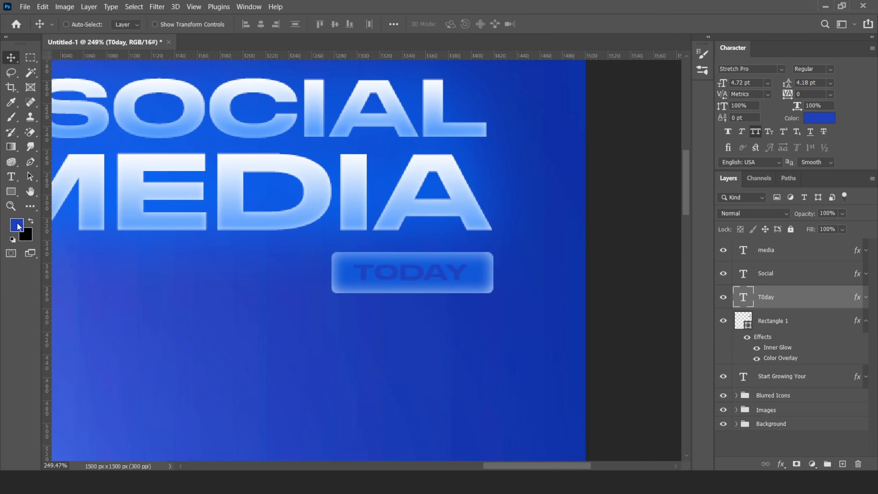
- Recolour TODAY light blue (6c97e6) sampled from the badge edge
left_click(19, 227)
left_click(336, 281)
left_click(784, 189)
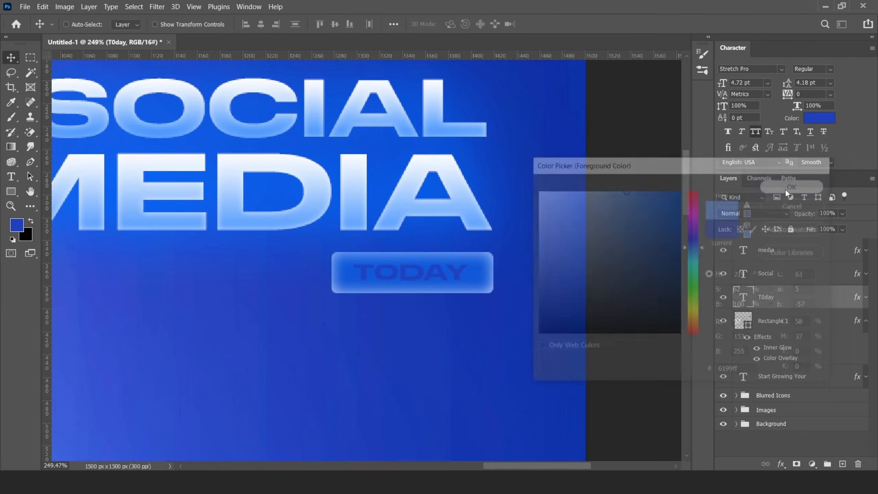
key("v")
scroll(484, 288, "down", 10)
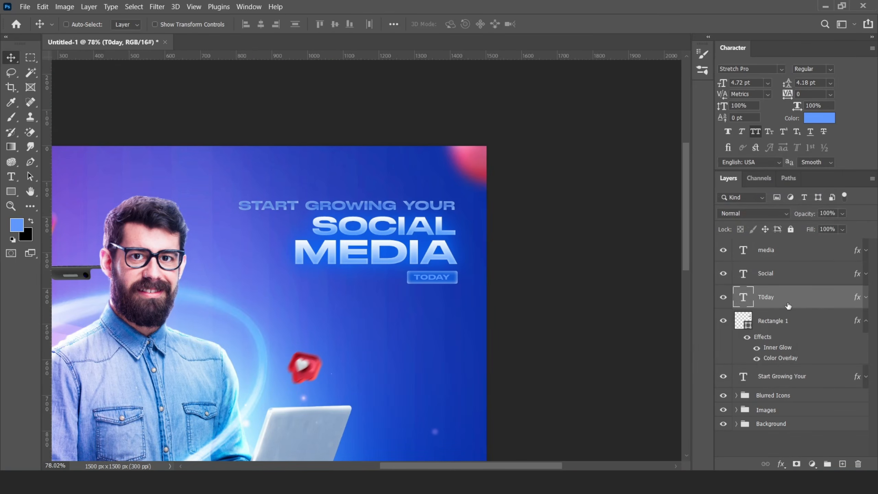
- Group the headline text layers and bar into a group named Title Text
left_click(781, 377)
left_click(764, 251, "shift")
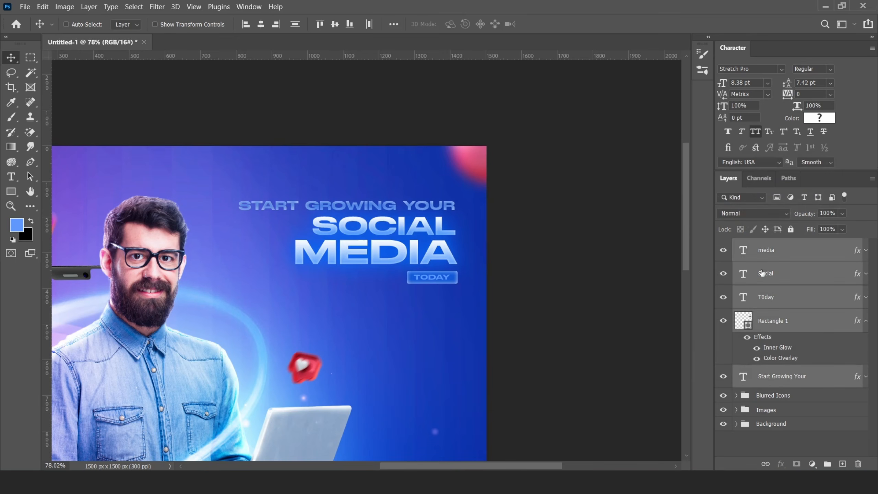
key("ctrl+g")
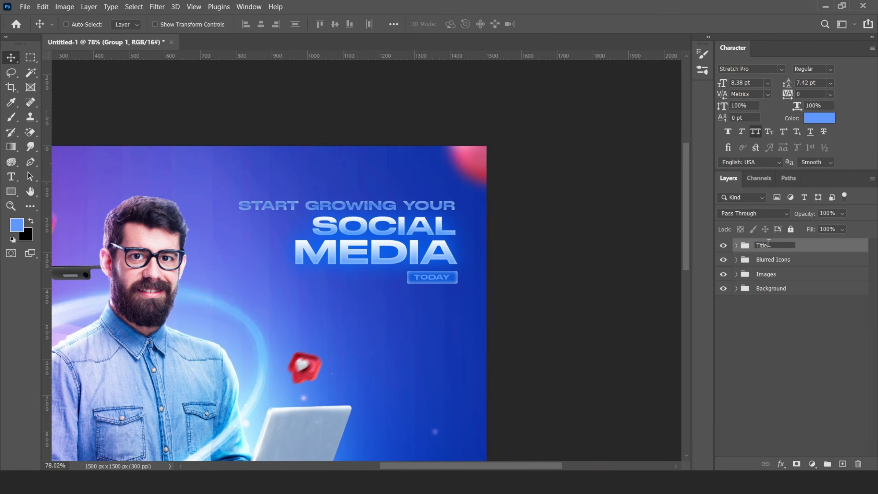
type("Title Text")
key("Return")
- Scale the Title Text group up to about 106% and add an empty layer above it
key("ctrl+t")
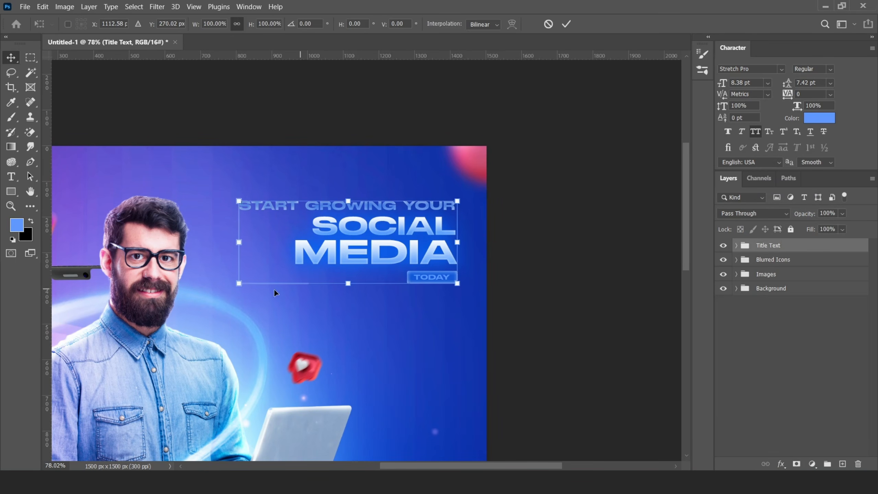
mouse_move(239, 283)
left_mouse_down()
mouse_move(212, 291)
mouse_move(227, 290)
left_mouse_up()
left_click(566, 24)
scroll(498, 240, "down", 9)
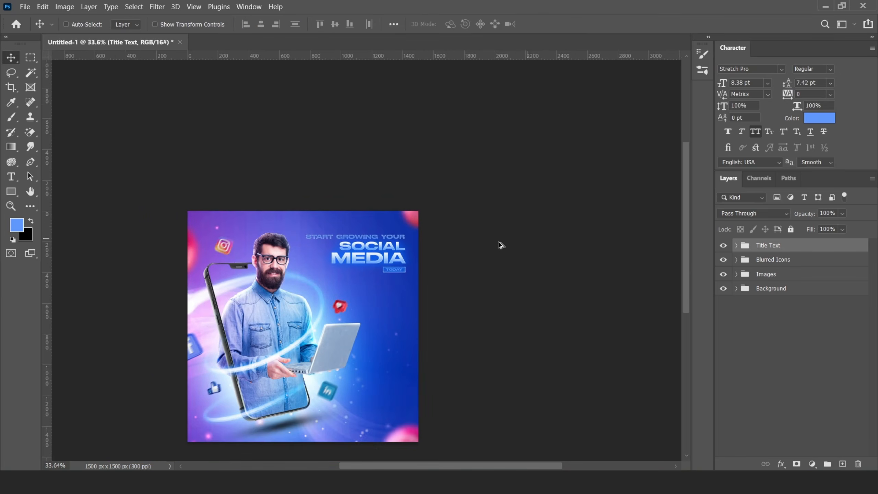
scroll(416, 313, "up", 6)
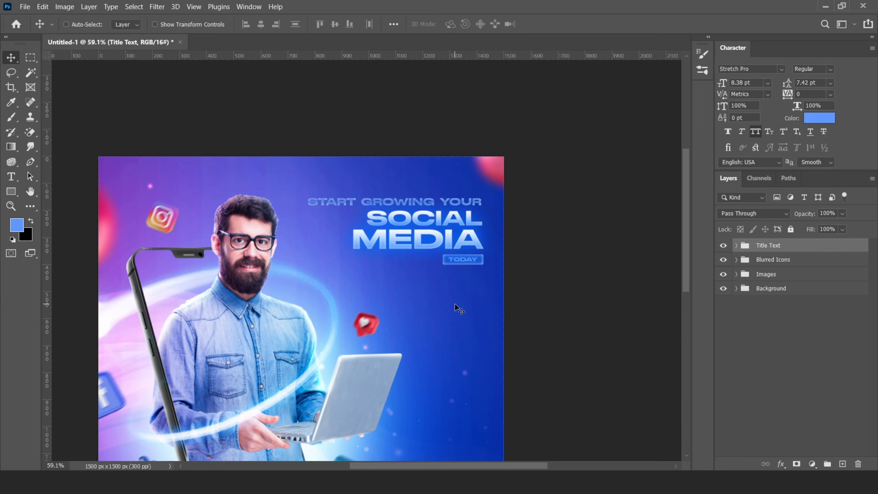
scroll(441, 292, "down", 4)
scroll(409, 302, "up", 2)
scroll(409, 303, "up", 1)
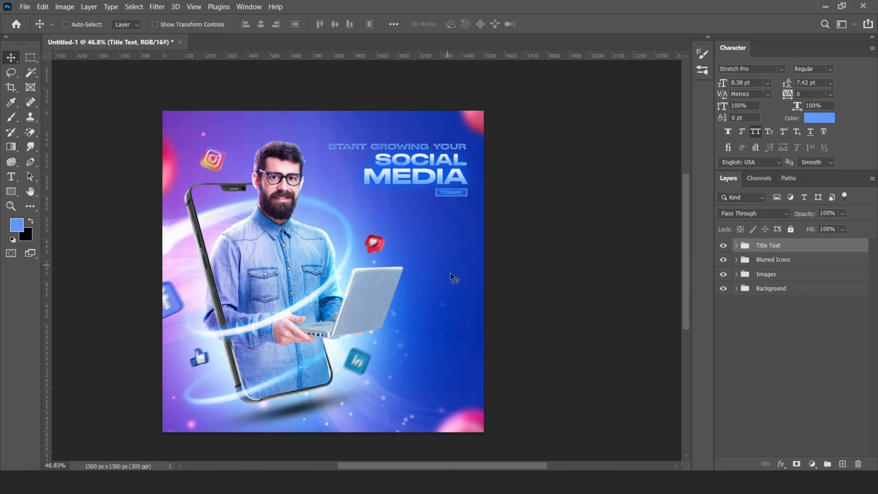
key("ctrl+t")
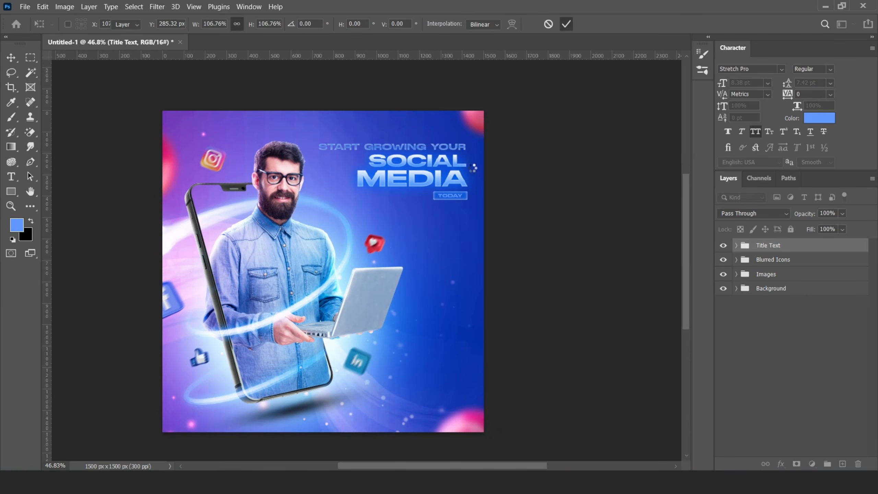
key("Return")
left_click(842, 463)
- Draw a tall rounded rectangle below the TODAY badge and choose its fill
key("u")
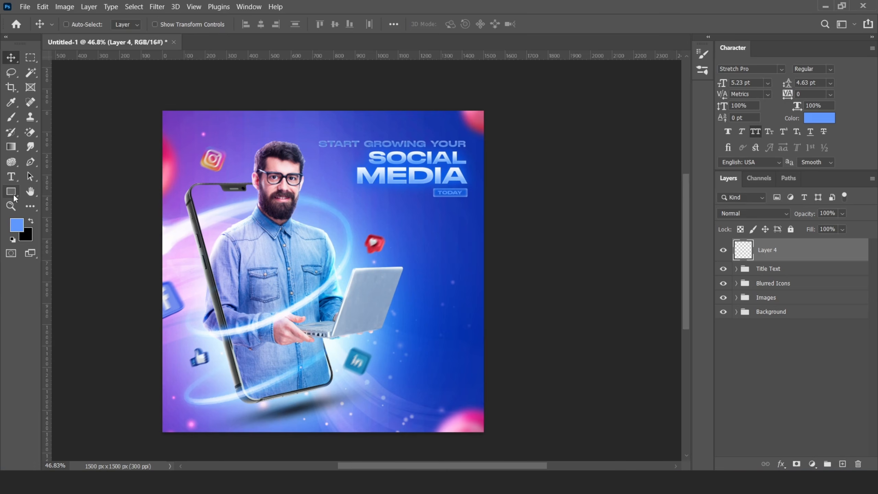
left_click_drag(466, 209, 420, 340)
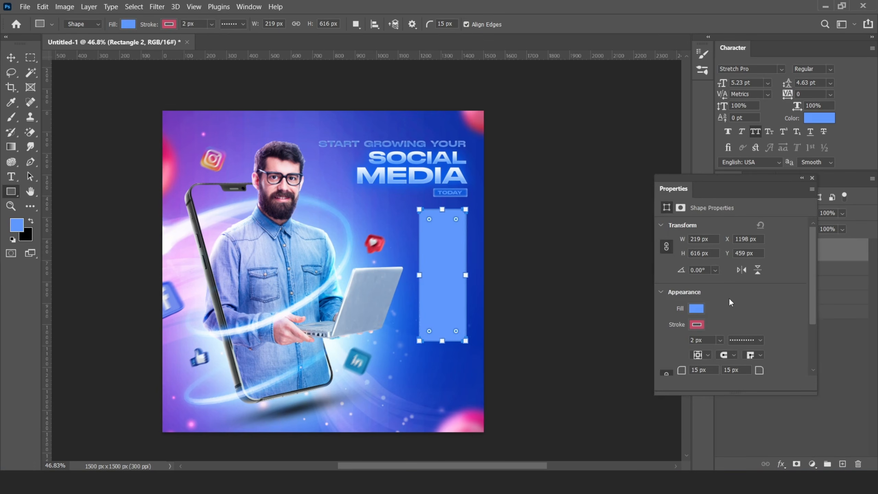
left_click(694, 309)
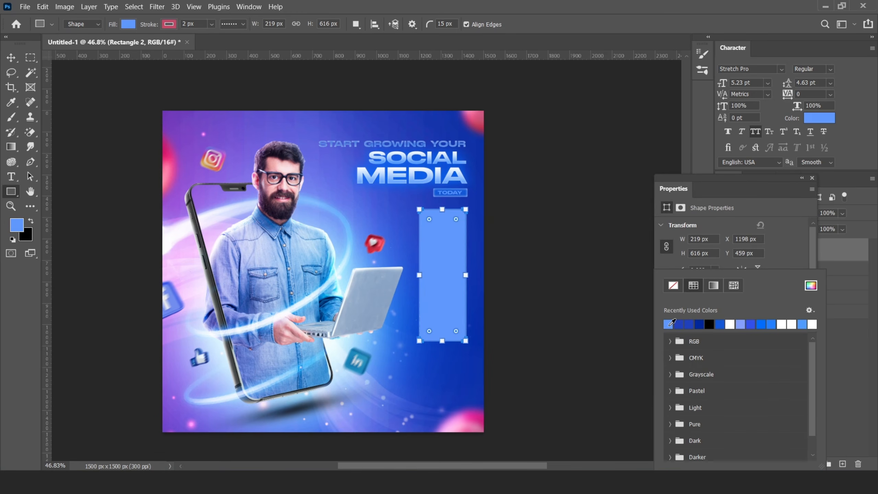
left_click(822, 186)
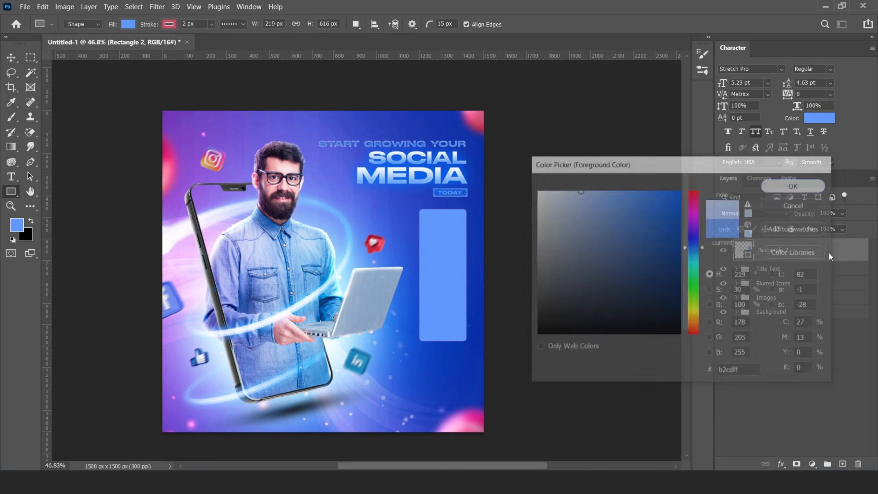
- Give Rectangle 2 a light blue Color Overlay
right_click(826, 249)
left_click(717, 6)
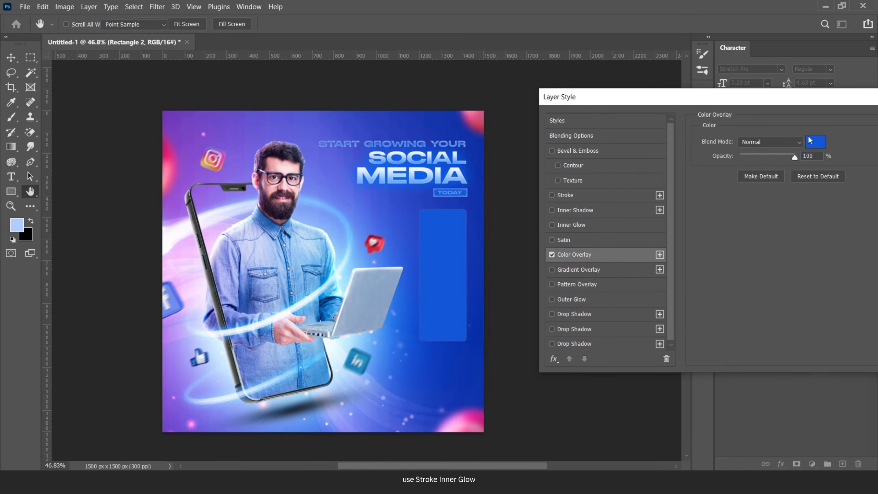
left_click(17, 225)
left_click(795, 185)
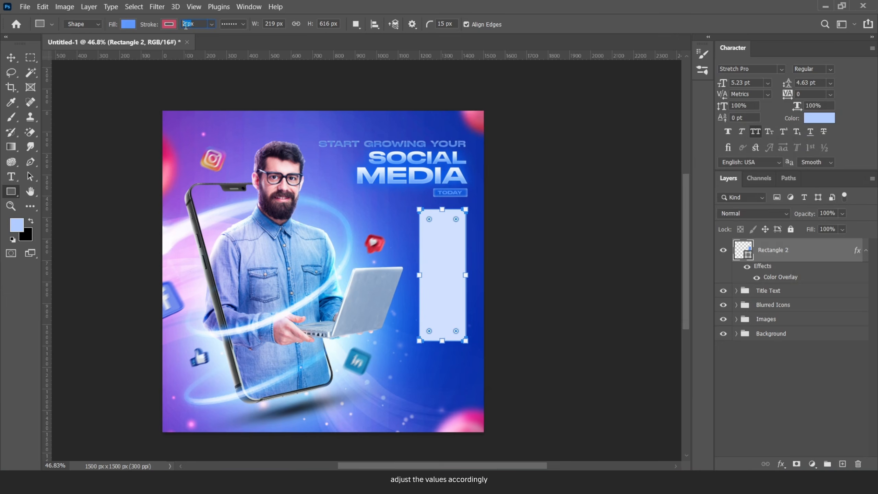
- Lower Rectangle 2's opacity and add a wide blue Inner Glow
key("v")
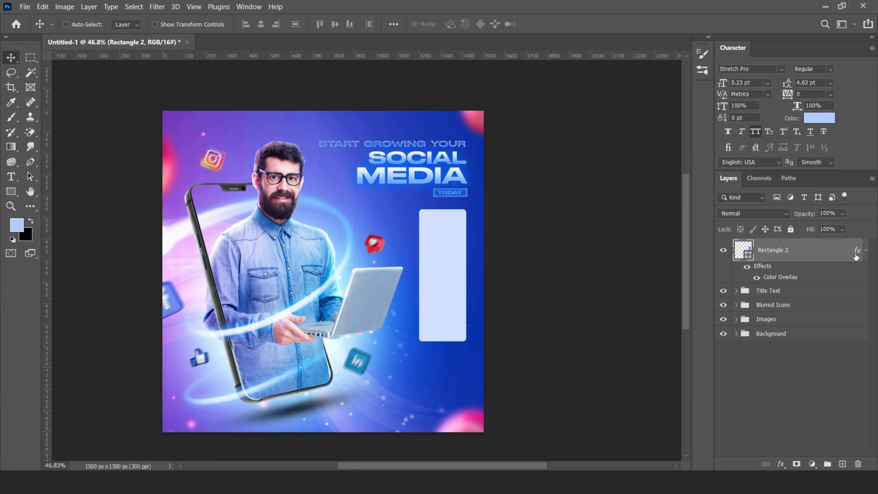
double_click(795, 250)
left_click_drag(773, 171, 736, 174)
left_click(549, 245)
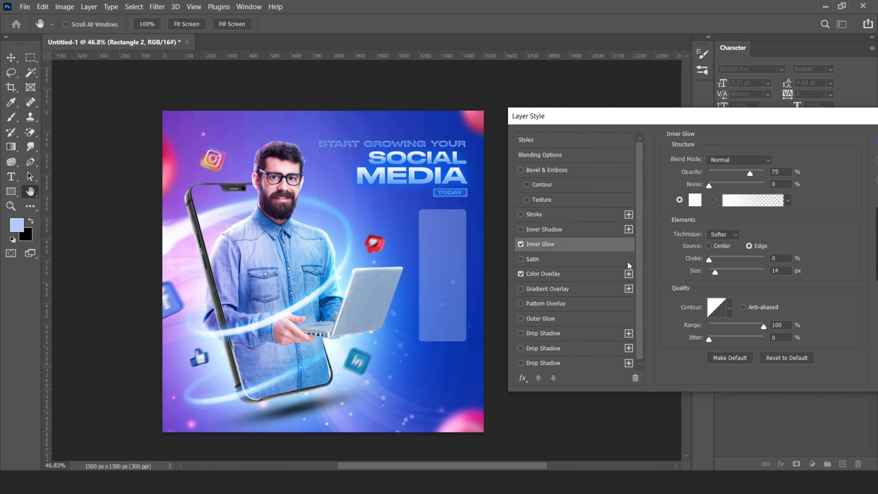
left_click(692, 198)
left_click(365, 230)
left_click_drag(629, 200, 643, 191)
left_click(695, 252)
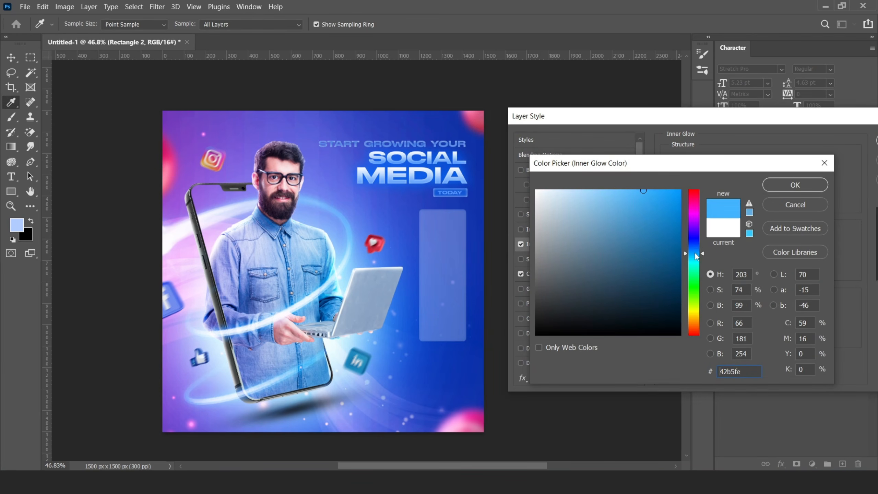
left_click(692, 248)
left_click(680, 193)
left_click(771, 187)
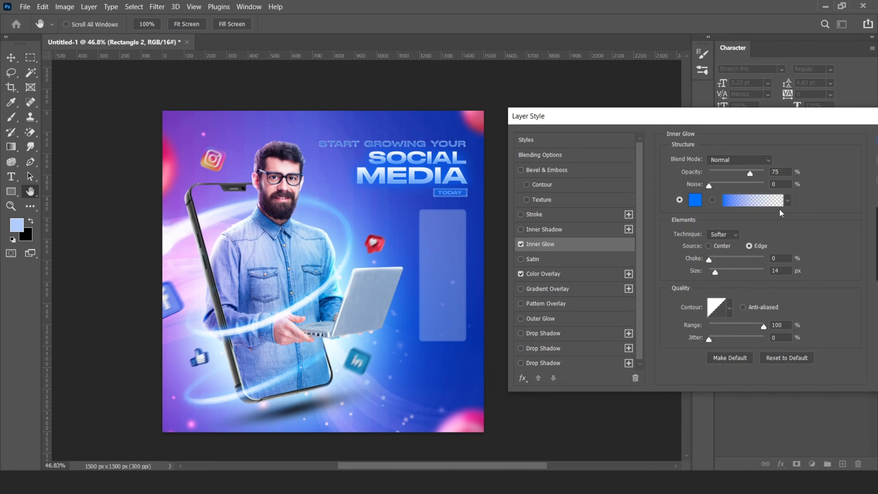
left_click_drag(715, 272, 723, 274)
- Set the Color Overlay to white at low opacity
left_click(552, 275)
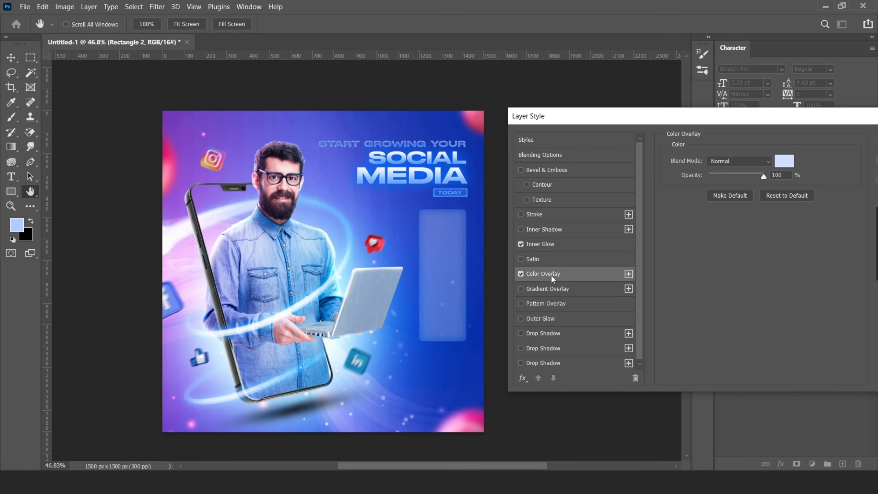
left_click(783, 162)
left_click(536, 190)
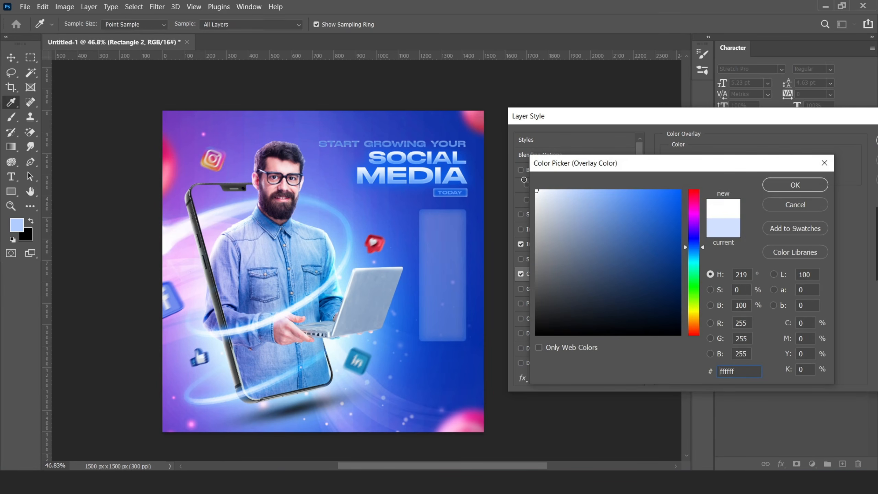
left_click(784, 186)
left_click(743, 176)
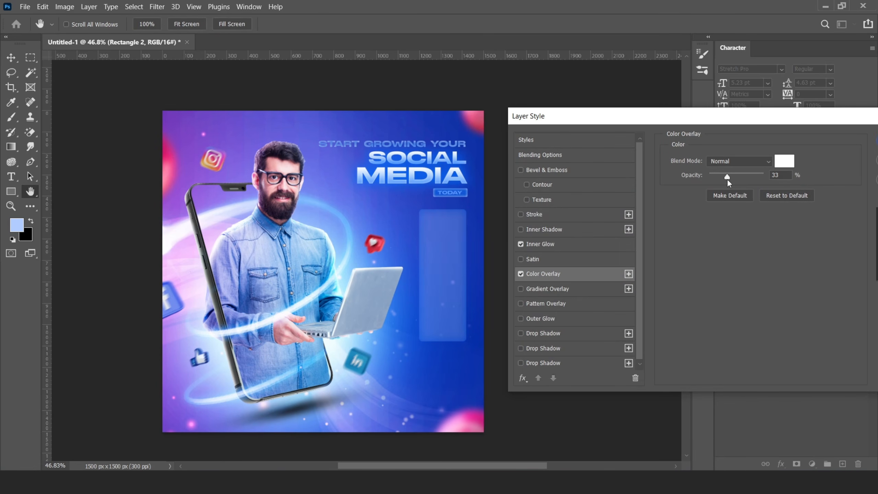
left_click_drag(727, 178, 730, 178)
- Change the Inner Glow to a lighter blue
left_click(543, 245)
left_click(693, 200)
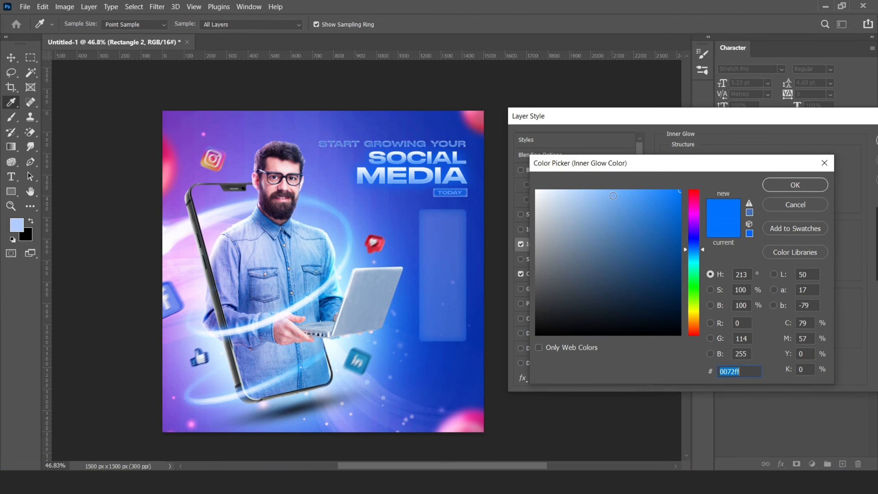
left_click_drag(613, 196, 631, 183)
left_click(774, 186)
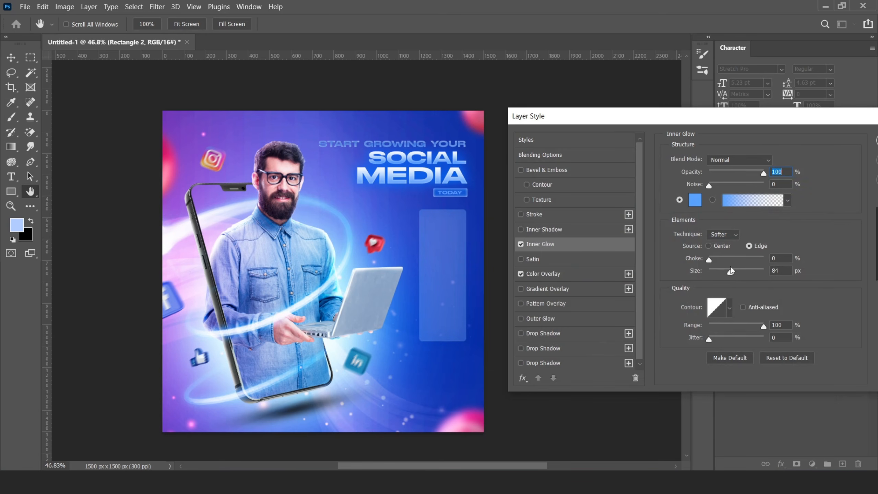
- Add a thin white Stroke outline to the rectangle
left_click(539, 215)
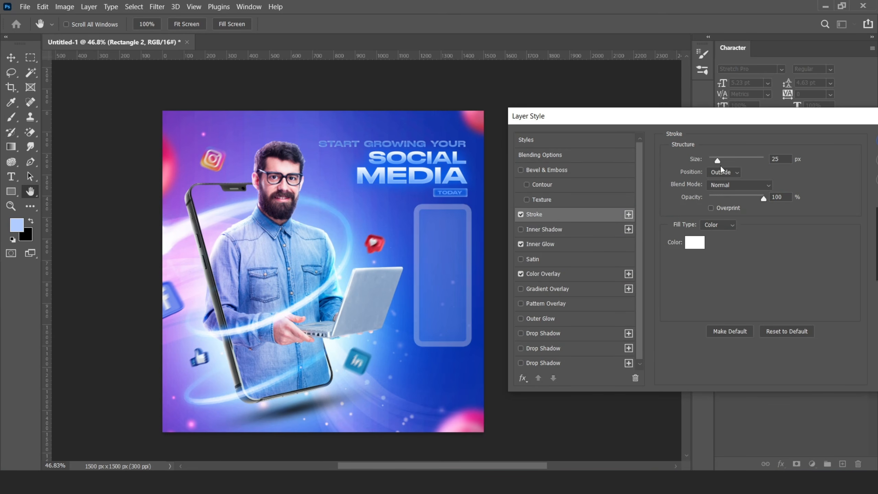
left_click(687, 242)
left_click_drag(551, 201, 514, 174)
left_click(774, 181)
left_click_drag(714, 161, 713, 161)
- Add a blue Outer Glow and apply the glass panel styles
left_click(553, 318)
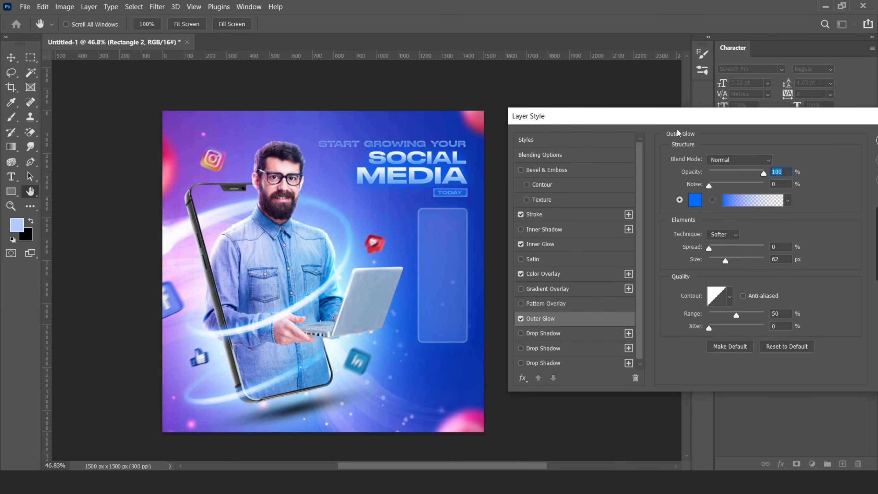
left_click_drag(676, 118, 646, 121)
left_click(852, 145)
left_click(866, 250)
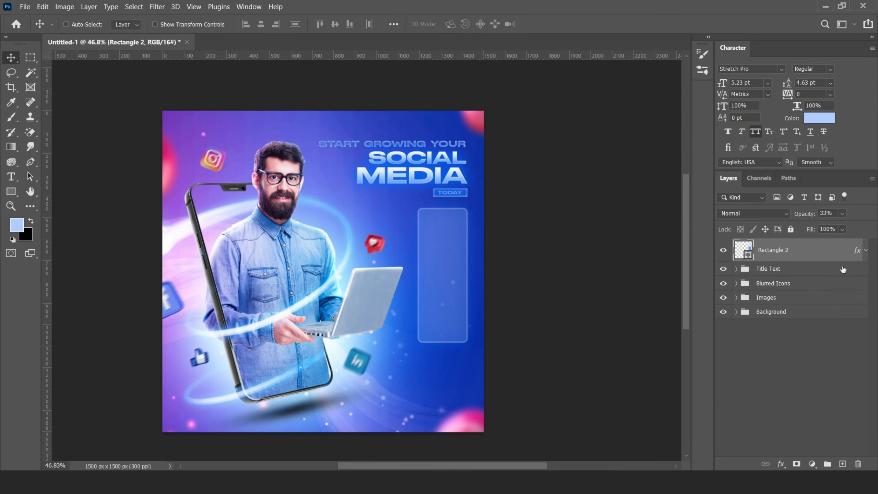
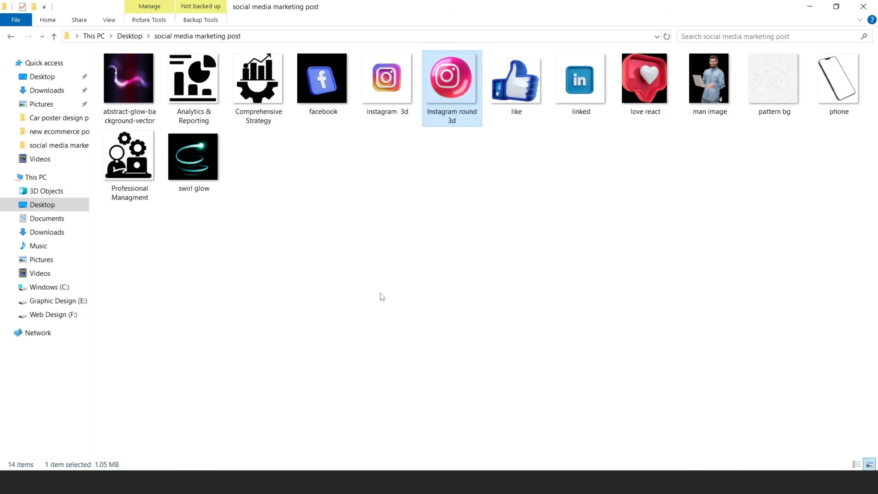
- Place the Comprehensive Strategy icon, scale it small, and position it near the card's top
left_click(270, 281)
left_click_drag(258, 83, 294, 187)
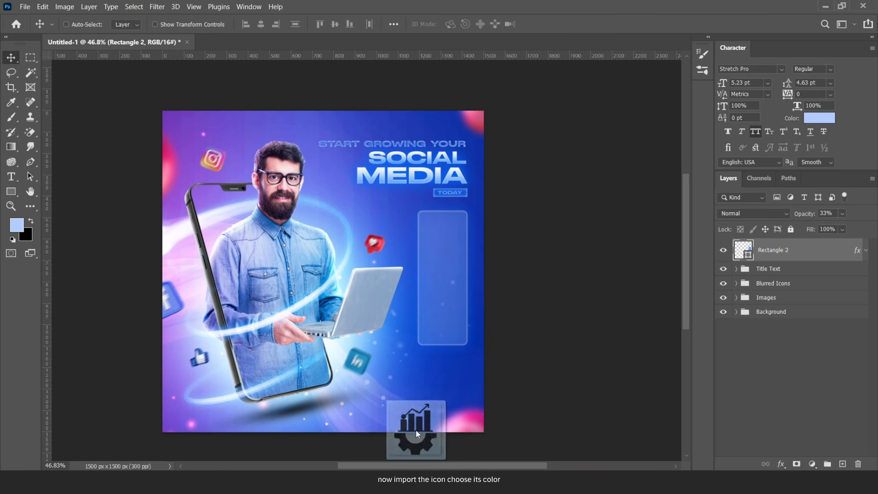
left_click_drag(441, 422, 440, 415)
left_click_drag(453, 114, 341, 258)
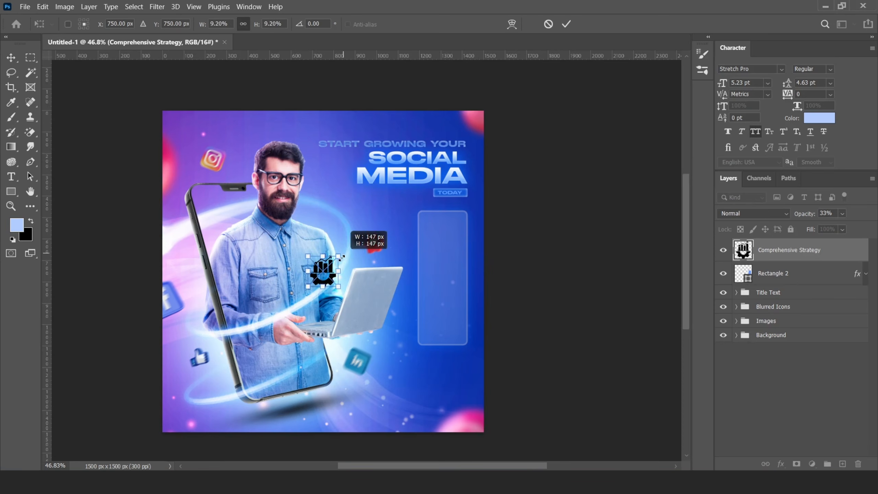
left_click(565, 24)
scroll(388, 238, "up", 3)
left_click_drag(283, 292, 484, 218)
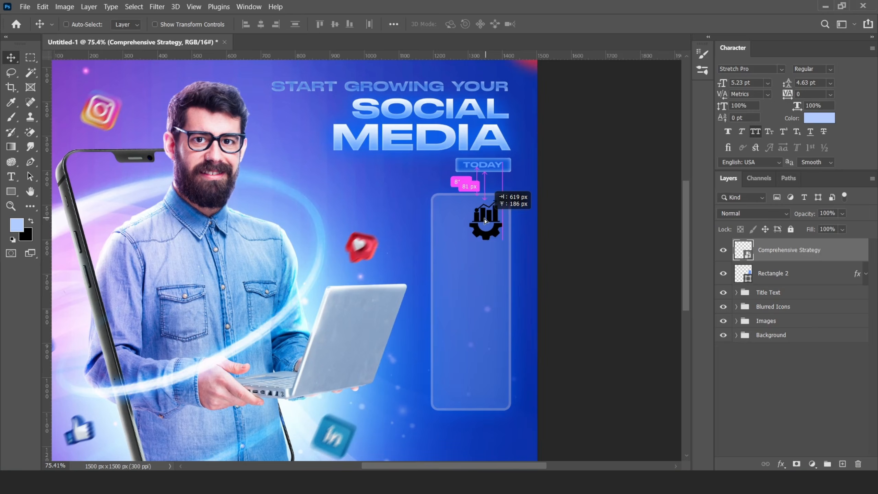
scroll(494, 221, "up", 5)
key("ctrl+t")
left_click_drag(488, 169, 471, 185)
left_click(566, 25)
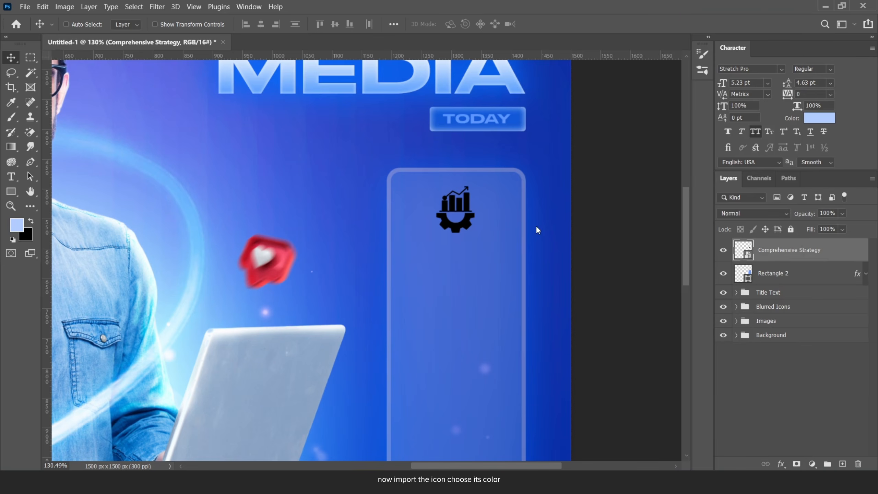
- Add a Color Overlay to the icon using a blue sampled from the canvas at 100% opacity
double_click(829, 250)
left_click_drag(654, 117, 671, 116)
left_click(579, 274)
left_click(827, 163)
left_click(315, 228)
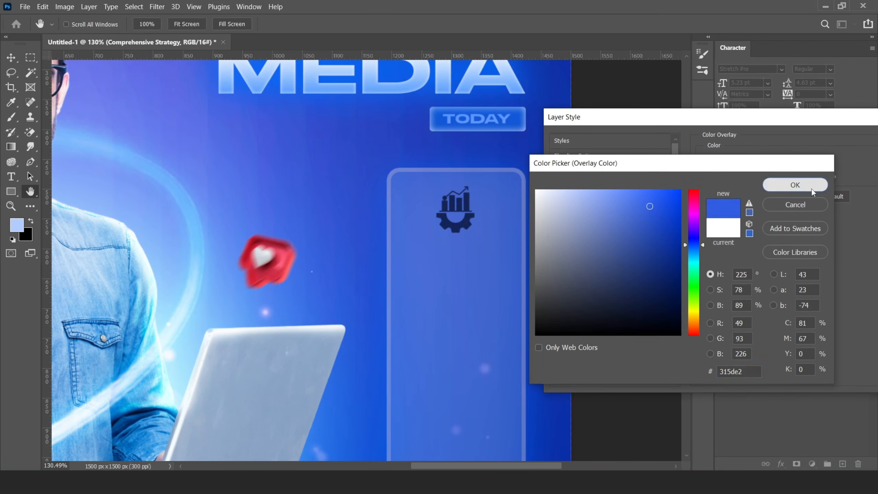
left_click(795, 185)
left_click_drag(765, 177, 808, 180)
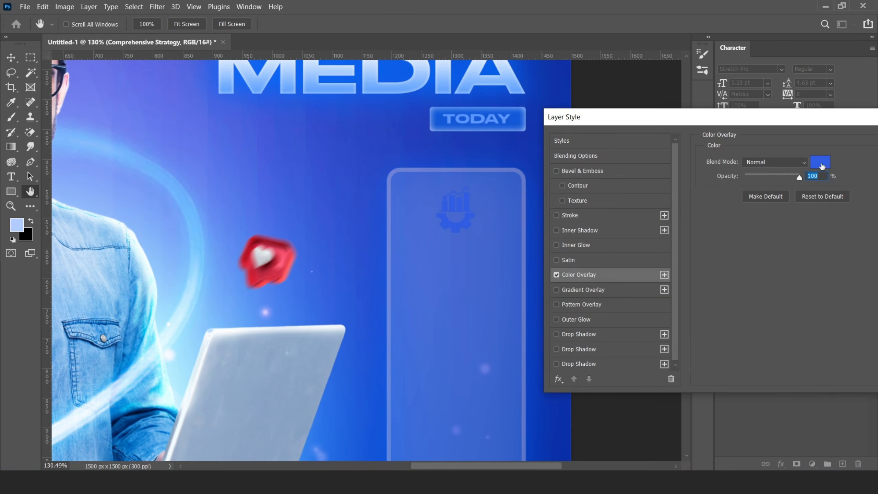
- Change the icon's overlay colour to a darker blue and apply the layer style
left_click(820, 162)
left_click(680, 222)
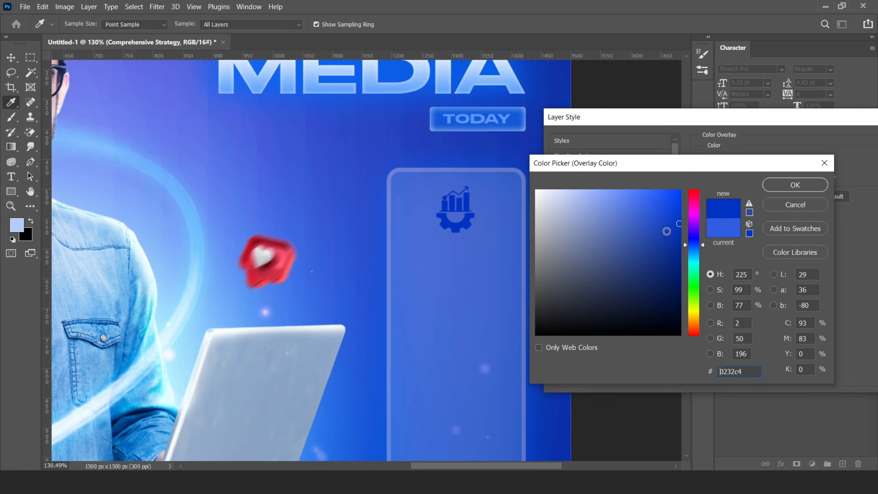
left_click(654, 231)
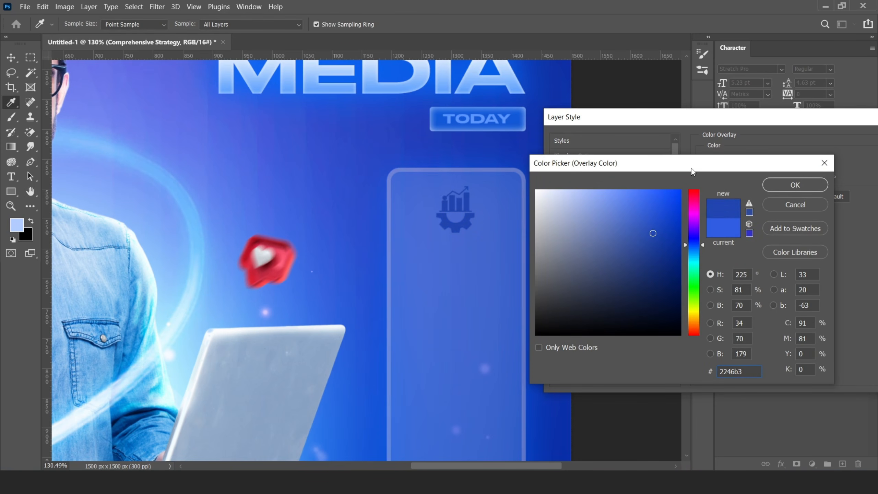
left_click_drag(691, 169, 662, 171)
left_click(766, 189)
left_click_drag(812, 118, 684, 123)
left_click(820, 150)
scroll(456, 212, "down", 5)
scroll(465, 216, "up", 4)
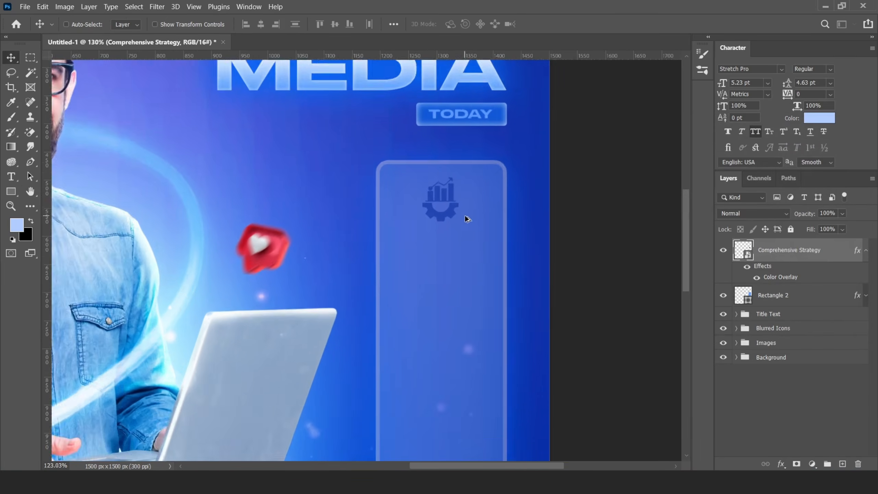
scroll(465, 216, "up", 4)
left_click(866, 250)
- Type the two-line caption COMPREHENSIVE / STRATEGY
key("alt+Tab")
left_click(239, 394)
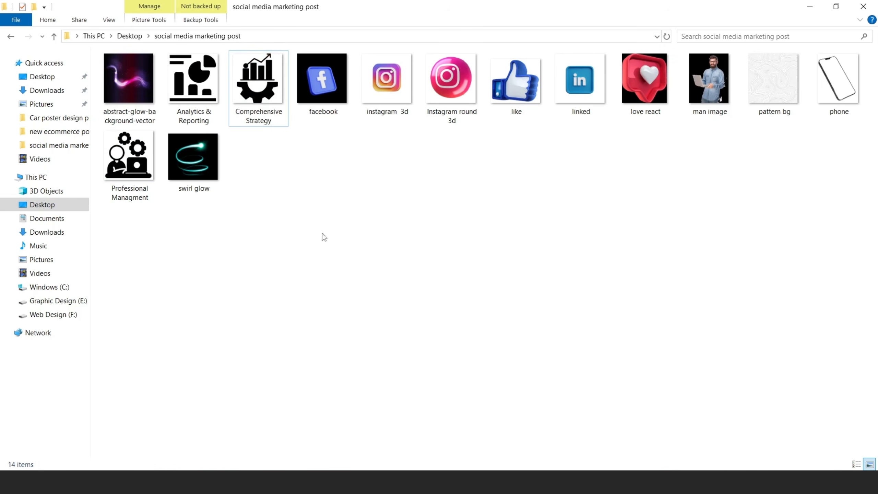
key("alt+Tab")
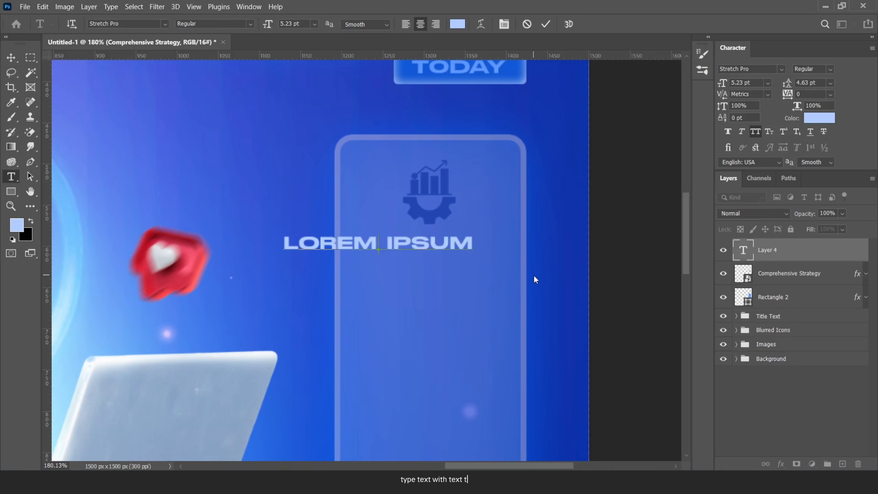
type("COMPREHENSIVE")
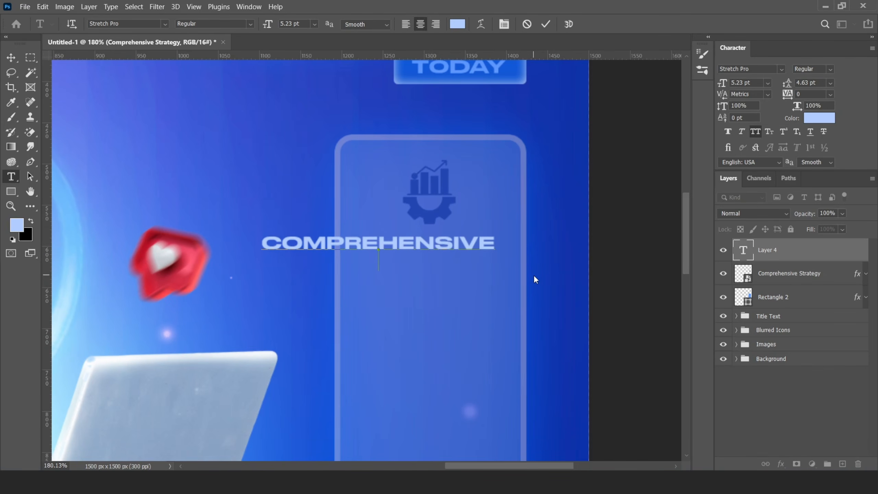
key("Return")
type("STRATEGY")
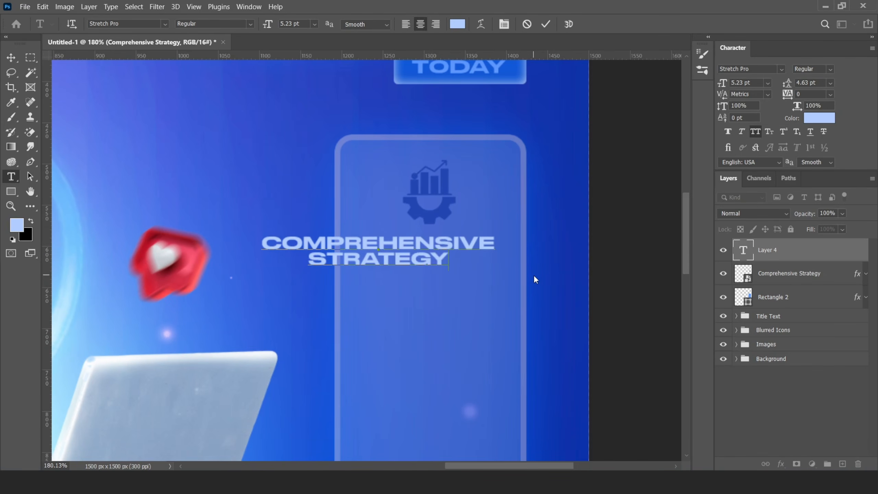
left_click(545, 24)
- Shrink the caption, set it to Futura Md BT without All Caps, and centre it under the icon
key("ctrl+t")
left_click_drag(493, 232, 435, 248)
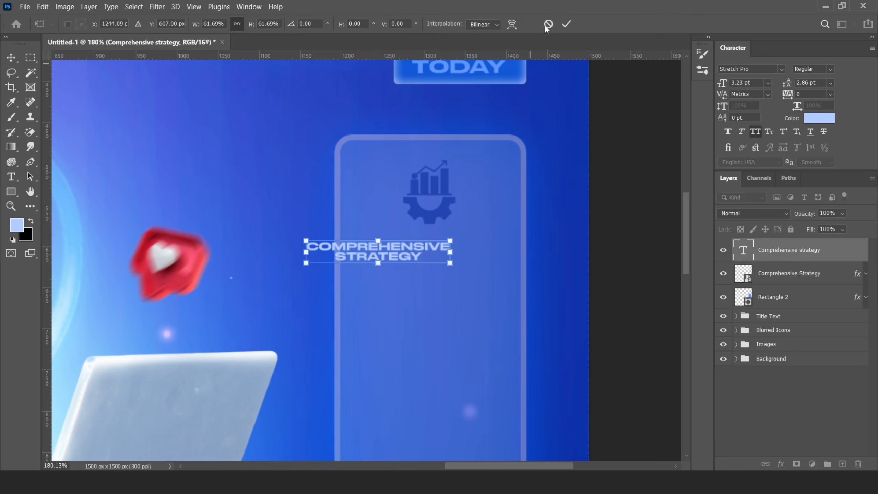
left_click(780, 69)
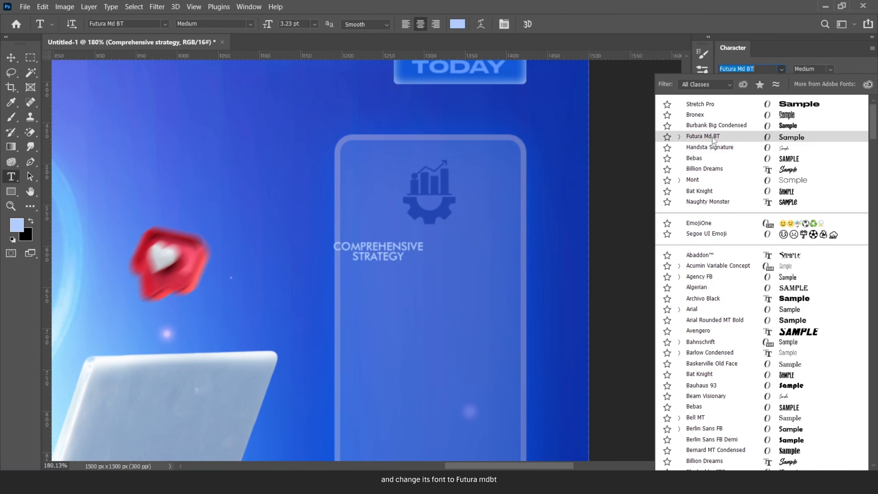
left_click(695, 120)
key("v")
left_click(753, 132)
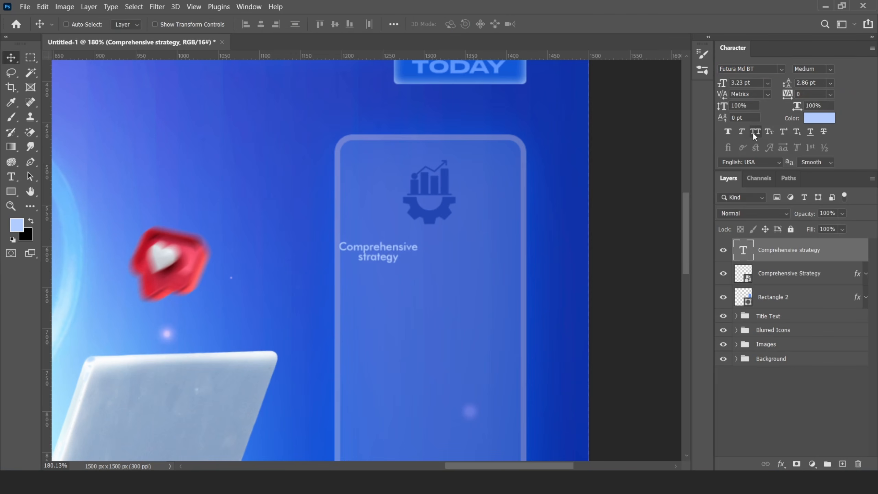
left_click_drag(413, 248, 458, 243)
- Restore the capital S in Strategy and tighten the caption's leading
double_click(410, 258)
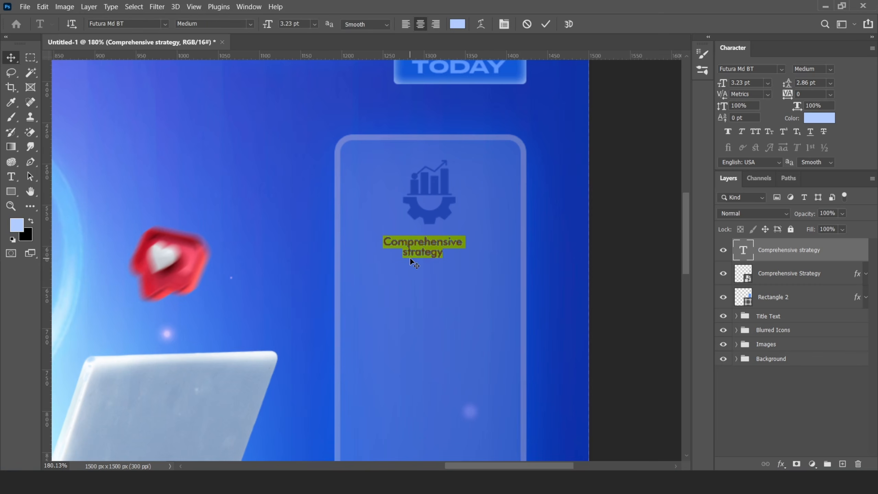
left_click(409, 258)
key("BackSpace")
type("S")
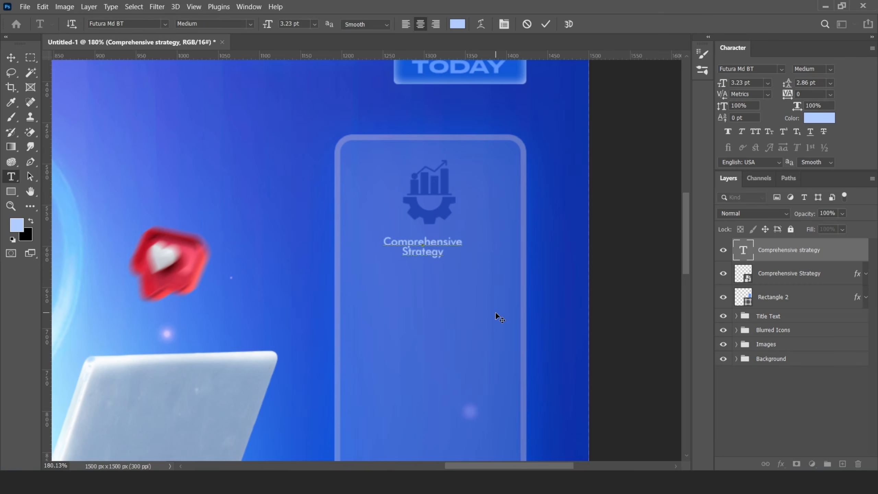
left_click(546, 24)
left_click(829, 82)
left_click(806, 104)
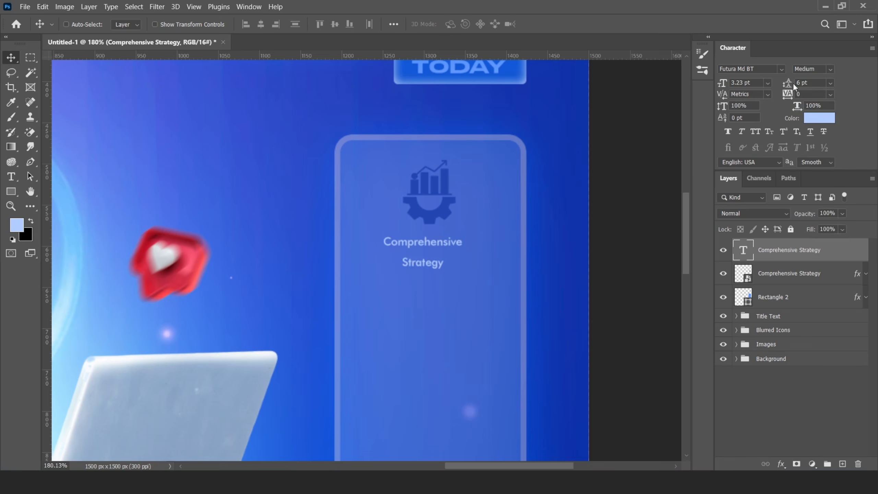
type("3")
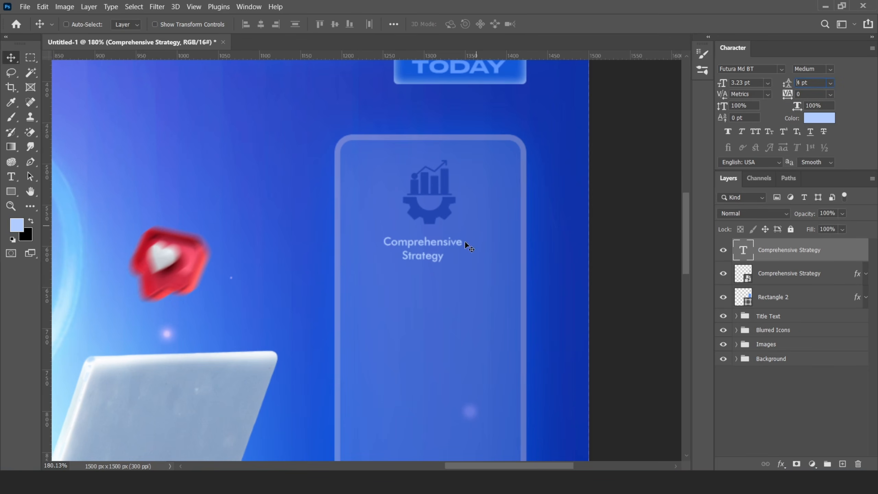
- Enlarge the caption to about 146% and nudge it into a centred position
key("ctrl+t")
left_click_drag(462, 235, 480, 230)
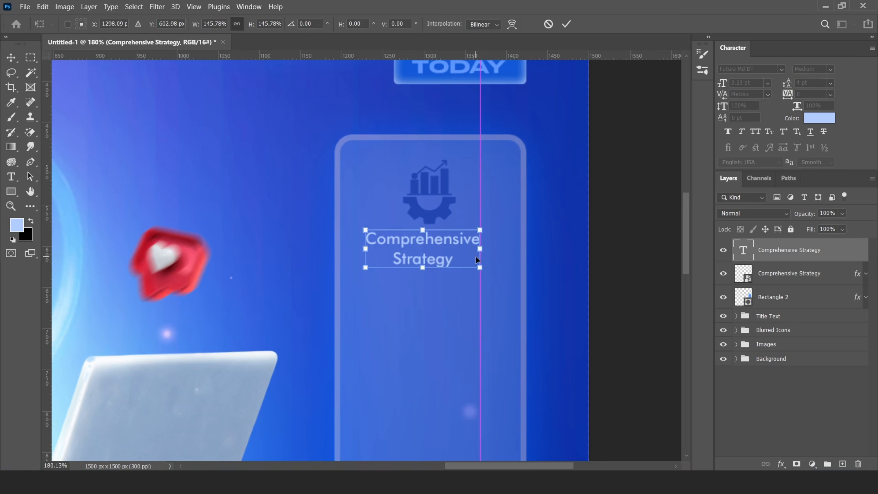
left_click(566, 24)
key("Right")
key("Right")
key("Right")
key("Right")
key("Right")
key("Right")
key("Right")
key("Right")
key("Right")
key("Right")
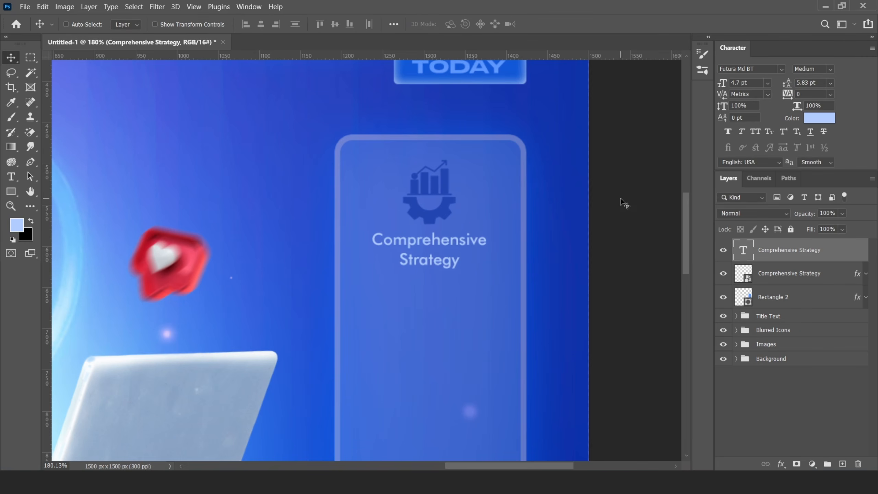
key("Right")
key("Right")
key("Down")
key("Down")
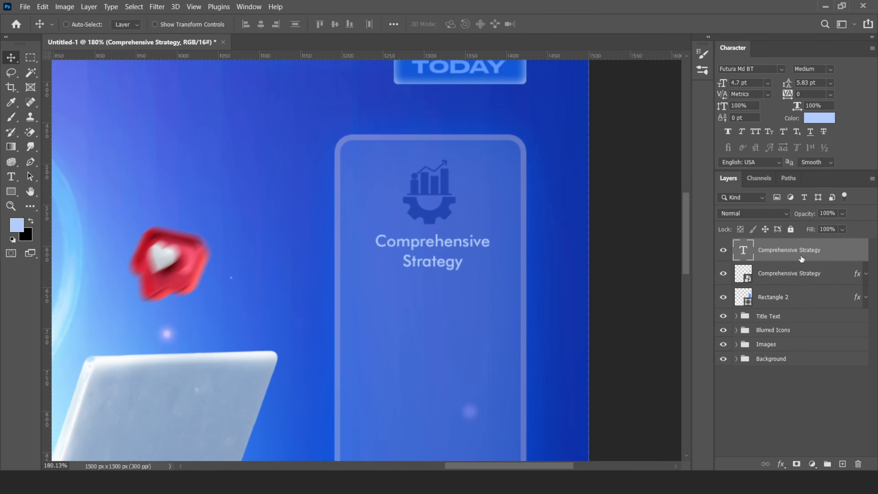
- Copy the icon's dark blue colour overlay onto the caption
left_click_drag(857, 274, 855, 248)
scroll(449, 238, "down", 7)
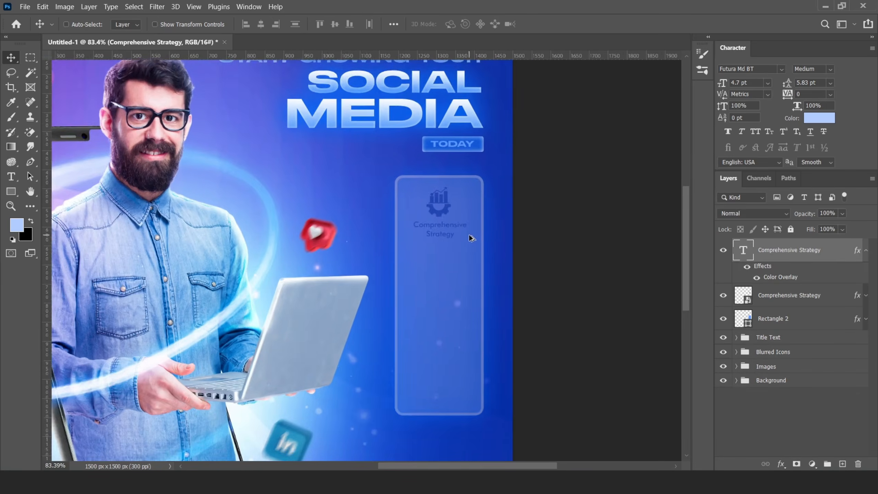
scroll(471, 239, "up", 3)
scroll(418, 215, "down", 2)
scroll(423, 228, "up", 5)
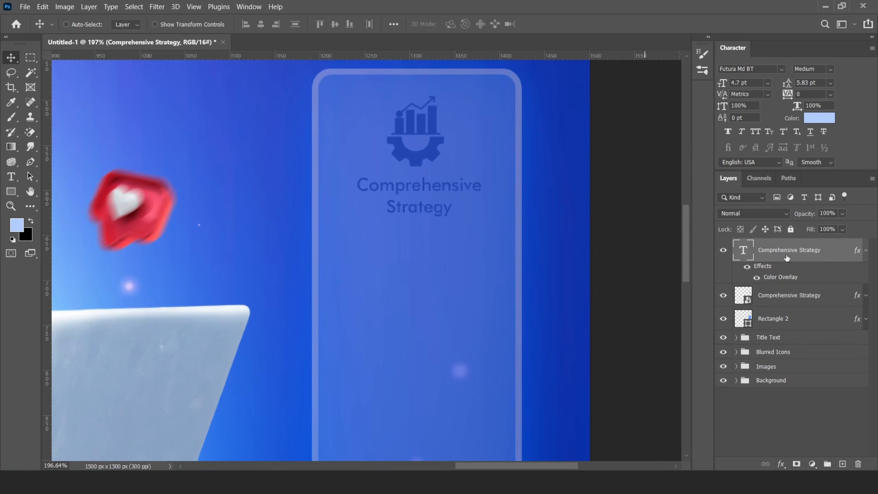
left_click(866, 250)
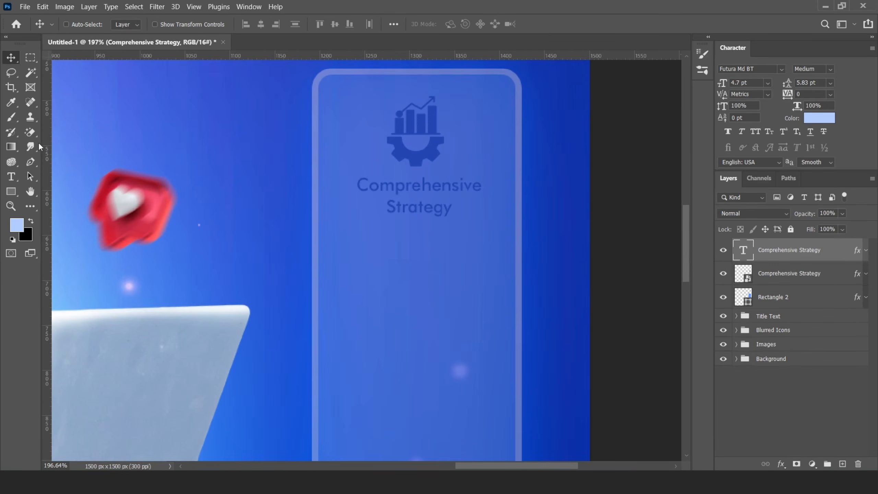
- Draw a horizontal line beneath the heading and give it a solid stroke
right_click(10, 195)
left_click(94, 234)
scroll(401, 231, "up", 2)
left_click_drag(313, 230, 528, 230)
left_click(678, 293)
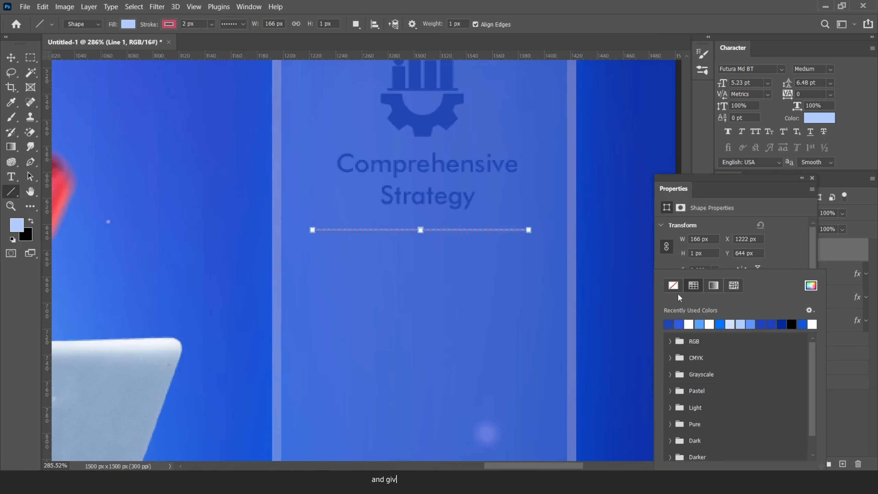
left_click(775, 242)
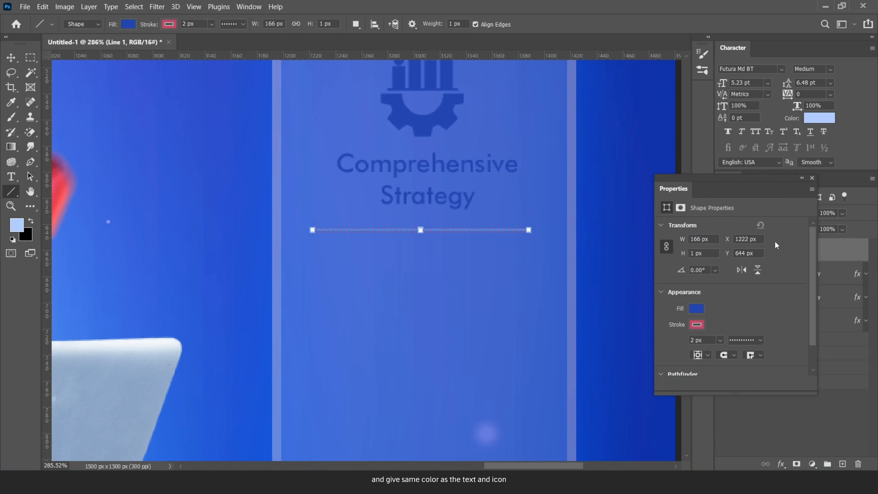
left_click(758, 339)
left_click(744, 367)
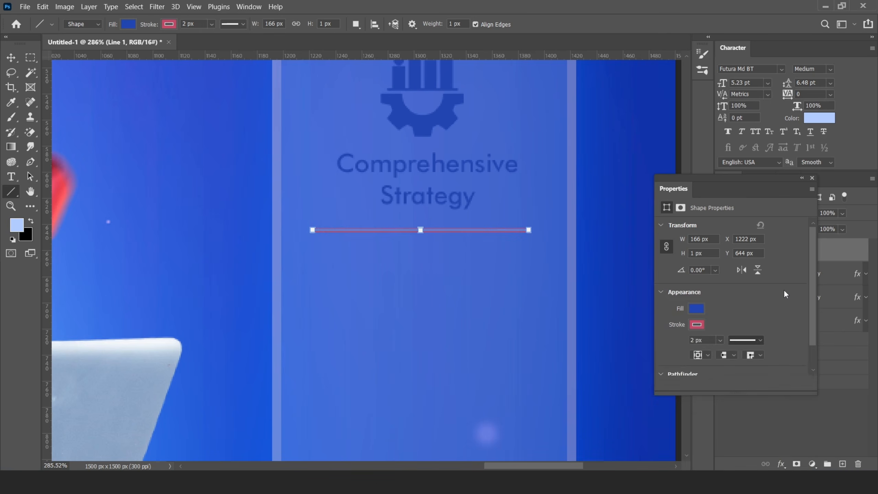
left_click(812, 179)
- Change the line's stroke colour from red to blue
key("v")
scroll(388, 244, "down", 4)
scroll(388, 244, "up", 3)
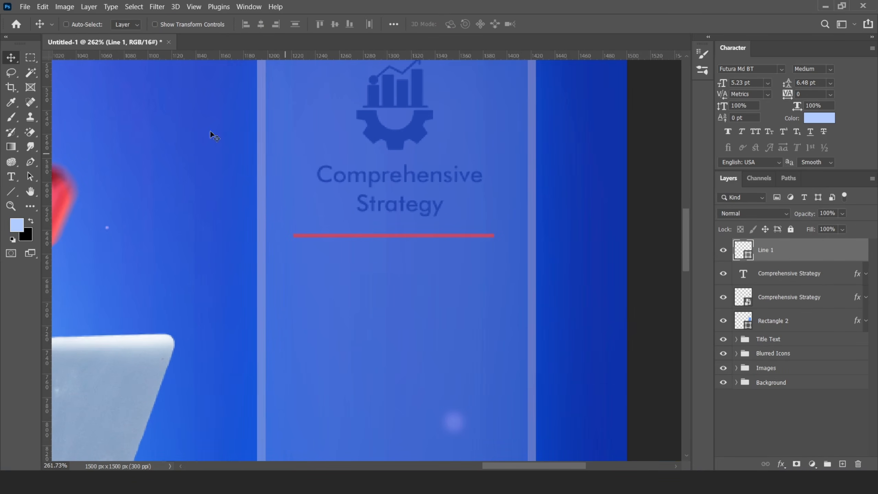
left_click(14, 192)
left_click(169, 25)
left_click(102, 84)
left_click(12, 58)
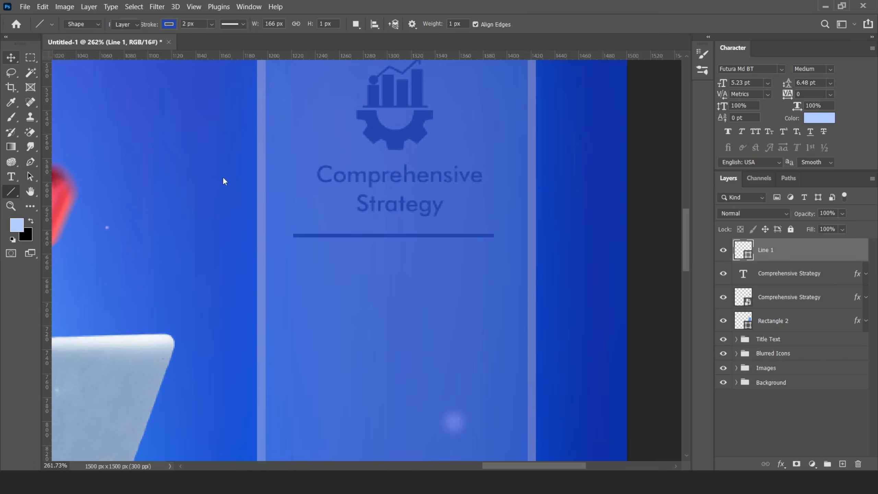
scroll(416, 242, "down", 5)
scroll(422, 240, "up", 2)
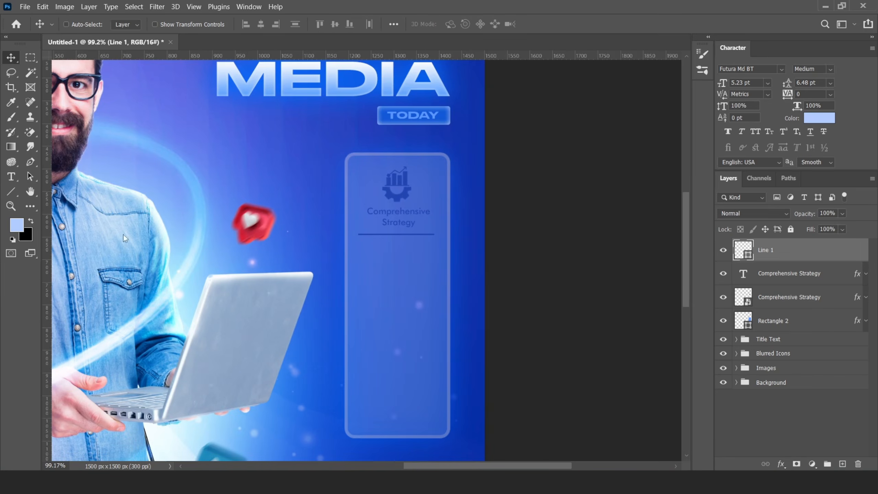
- Set a dark blue foreground colour for the line and select the line, heading and icon layers
left_click(17, 225)
left_click(402, 192)
left_click(744, 189)
scroll(416, 232, "up", 4)
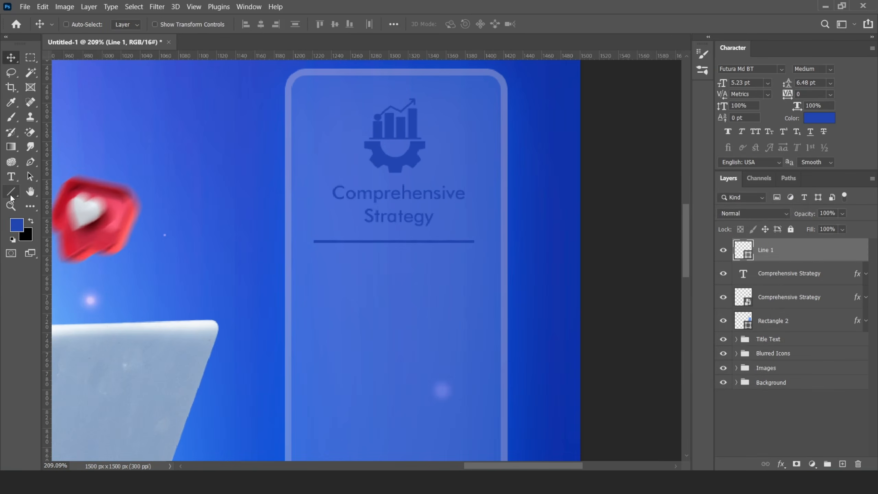
left_click(10, 194)
key("v")
left_click(789, 302, "shift")
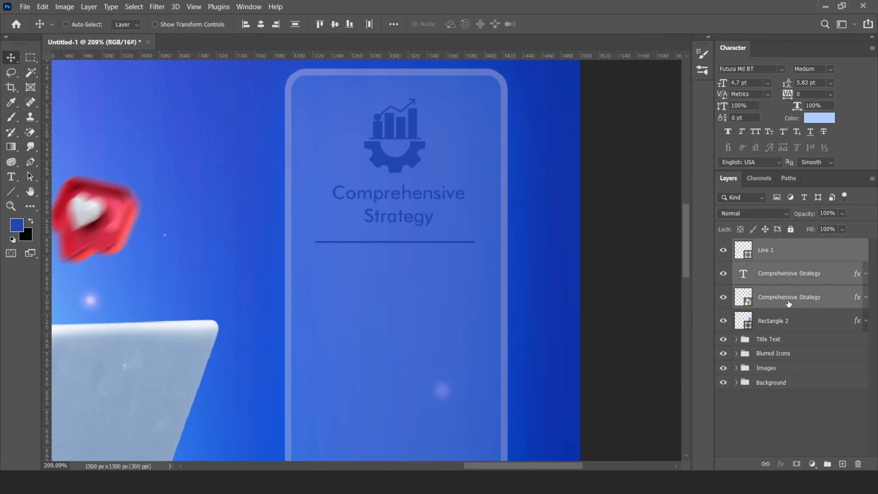
- Centre the icon, heading and line horizontally on the card and shrink them slightly
left_click(776, 320, "shift")
left_click(261, 24)
scroll(399, 217, "down", 5)
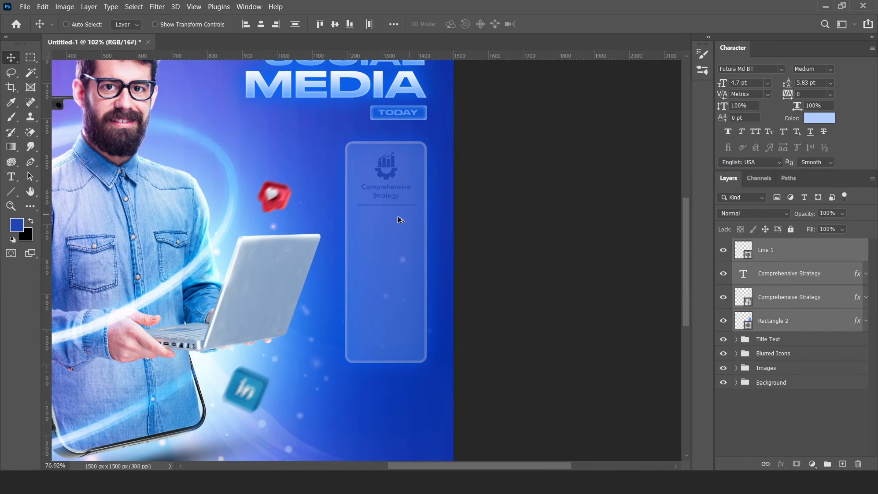
key("ctrl+t")
key("Escape")
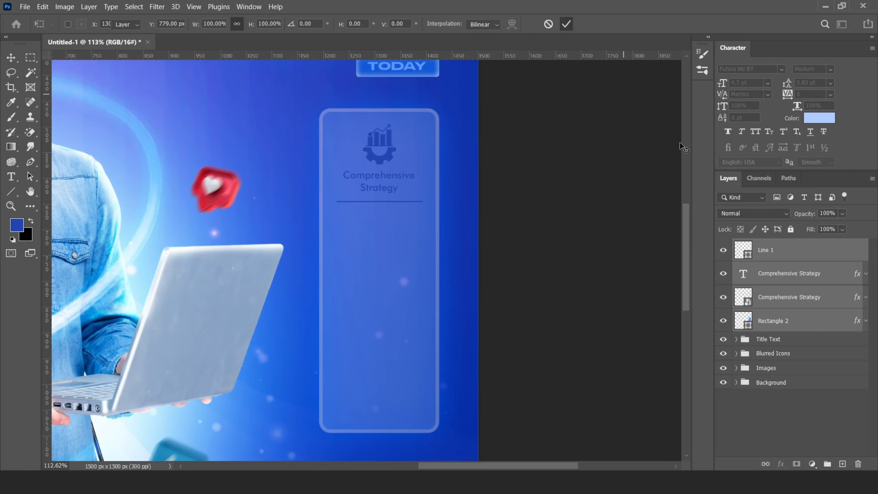
left_click(780, 315, "ctrl")
key("ctrl+t")
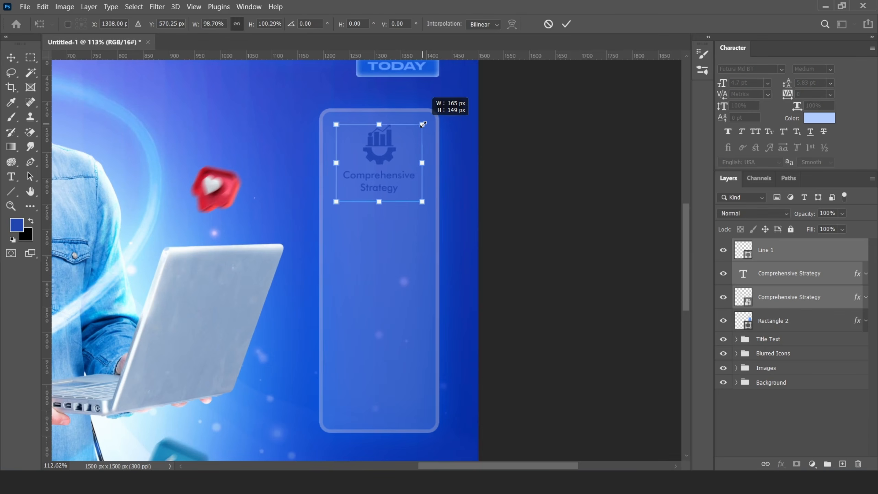
left_click_drag(423, 125, 422, 124)
key("Return")
- Duplicate the entry twice down the card and delete the third copy's line
left_click_drag(385, 179, 387, 359)
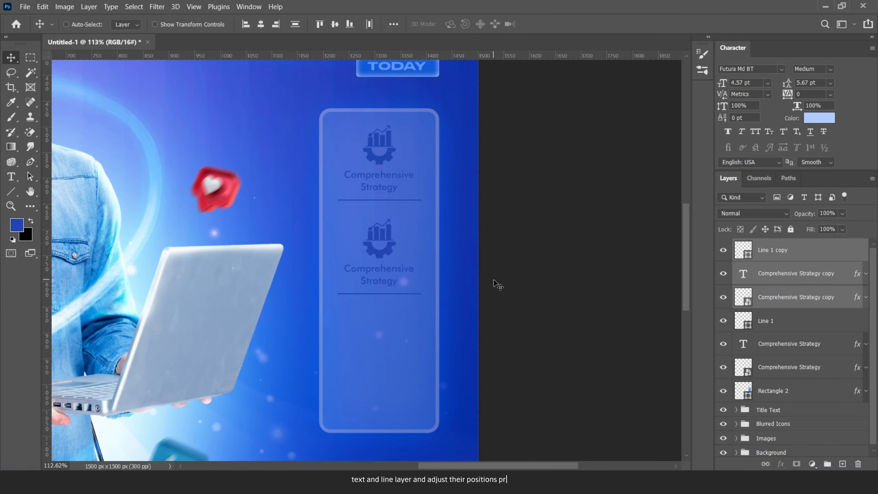
left_click_drag(377, 307, 378, 327)
left_click_drag(393, 282, 376, 370)
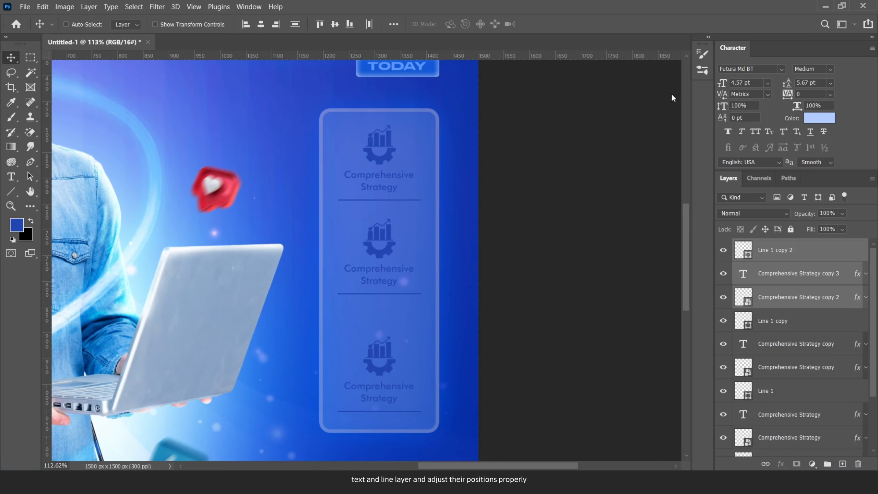
left_click(778, 255)
key("Delete")
left_click(772, 275, "shift")
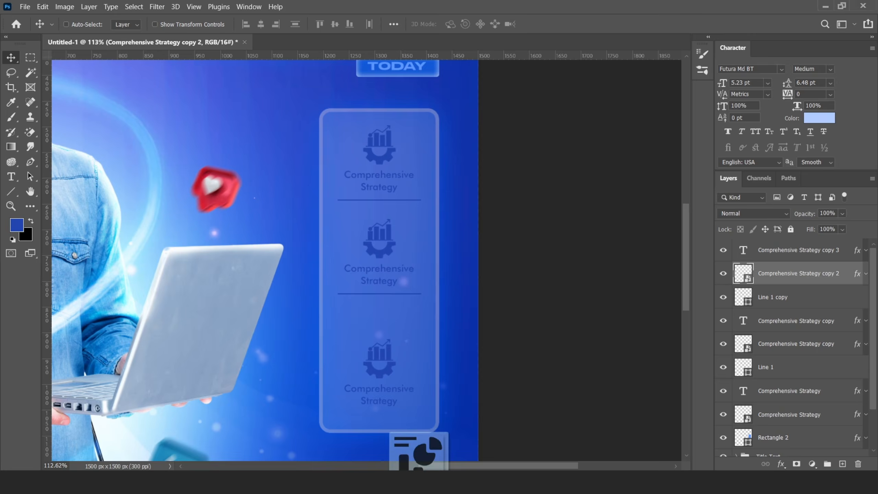
- Place the analytics icon file and scale it over the third entry's old icon
left_click_drag(392, 449, 265, 260)
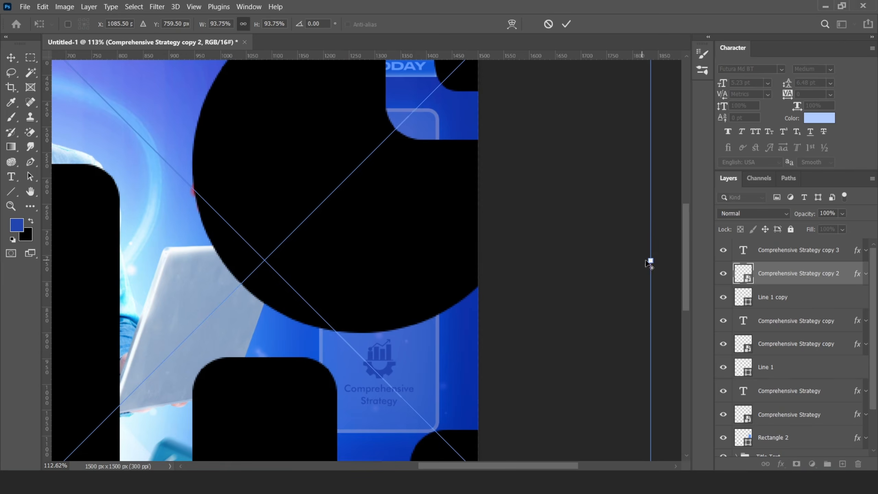
left_click_drag(650, 262, 281, 301)
left_click_drag(265, 262, 382, 372)
scroll(377, 350, "up", 2)
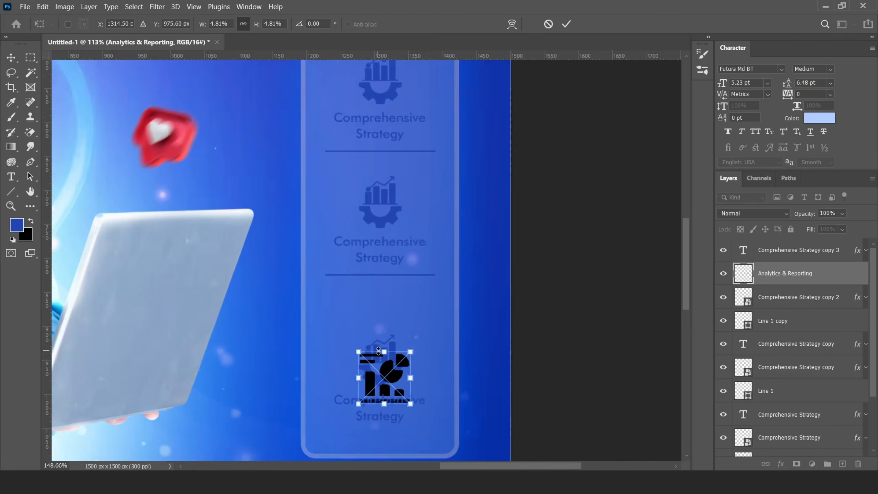
scroll(378, 351, "up", 3)
left_click_drag(434, 352, 415, 333)
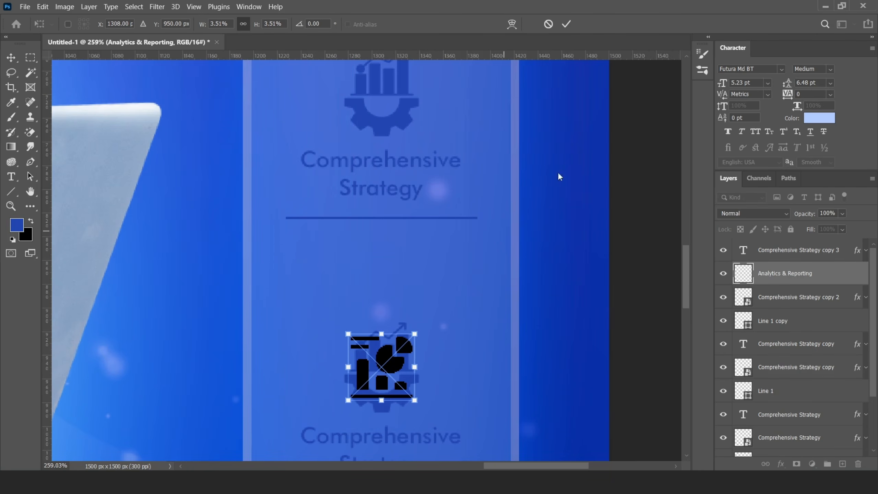
key("Return")
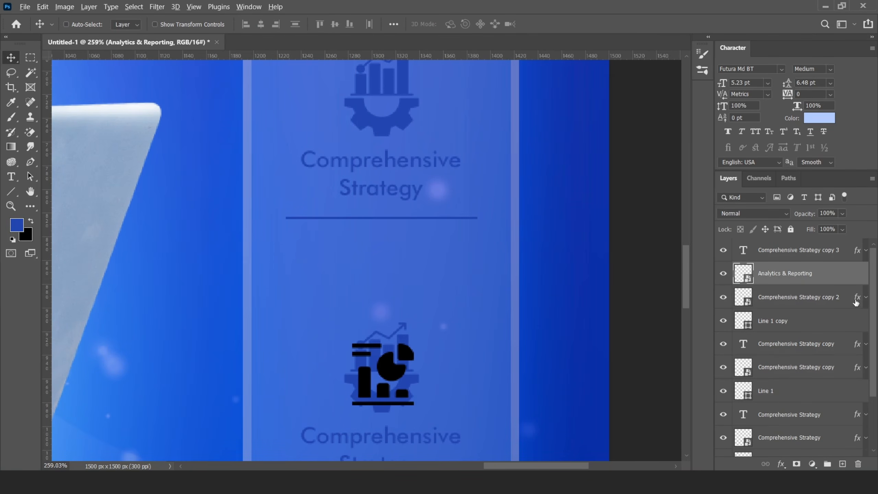
- Copy the colour overlay onto the new icon, delete the old icon, and nudge the new one down
left_click_drag(855, 300, 843, 275)
left_click(784, 317)
key("Delete")
scroll(441, 318, "down", 4)
left_click(771, 281)
key("Down")
key("Down")
key("Down")
key("Down")
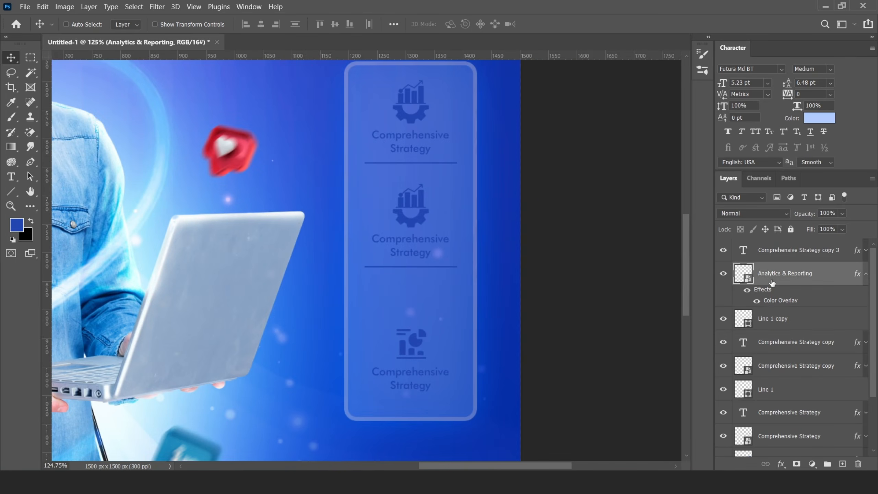
- Retitle the third entry's heading to Analytics & Reporting
double_click(744, 250)
key("BackSpace")
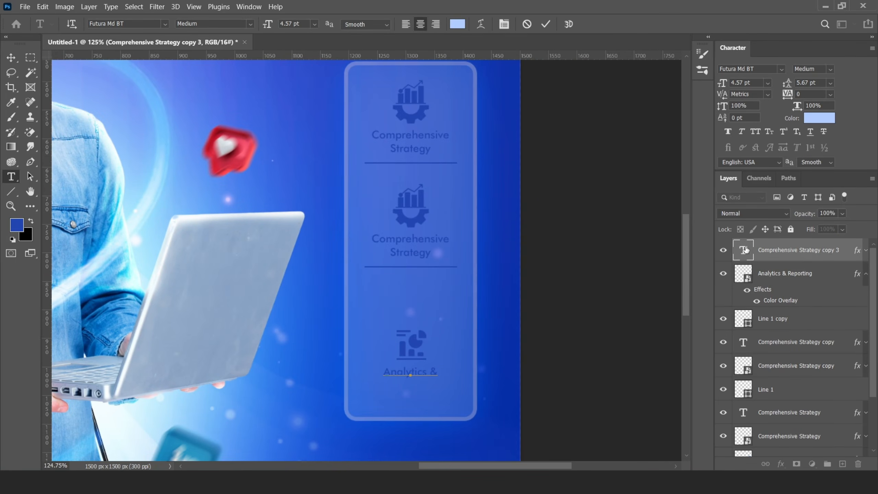
left_click(546, 24)
key("v")
scroll(774, 304, "down", 2)
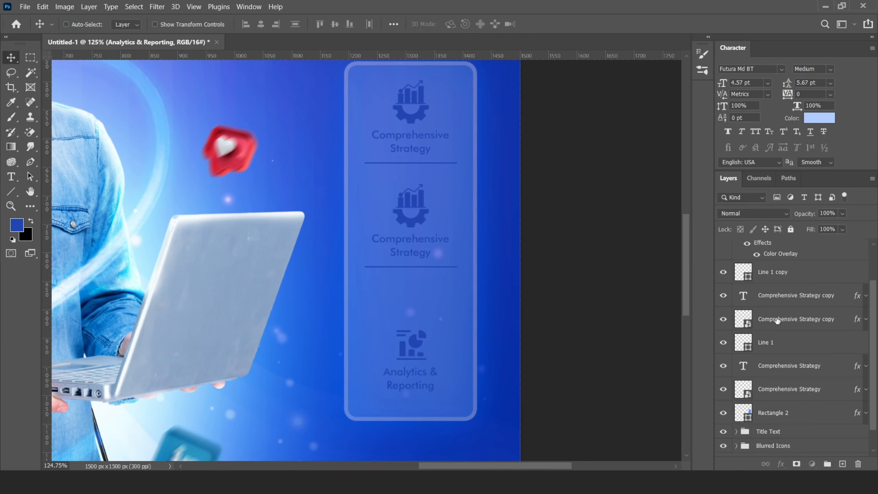
- Replace the middle entry's icon with the shrunk Professional Managment icon, copying its colour overlay
left_click(776, 319)
key("alt+Tab")
left_click_drag(130, 157, 404, 278)
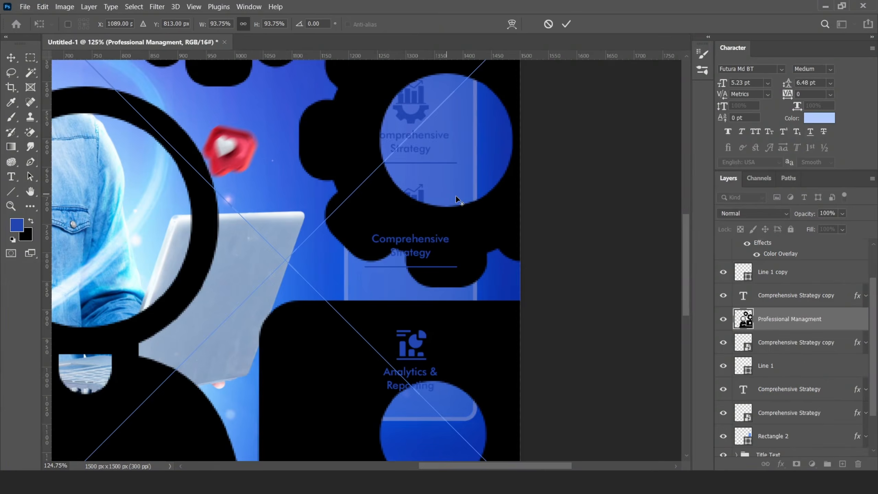
scroll(458, 200, "down", 5)
left_click_drag(609, 241, 352, 235)
key("Return")
scroll(428, 203, "up", 5)
left_click_drag(233, 304, 415, 223)
left_click_drag(856, 343, 845, 319)
left_click(801, 368)
key("Delete")
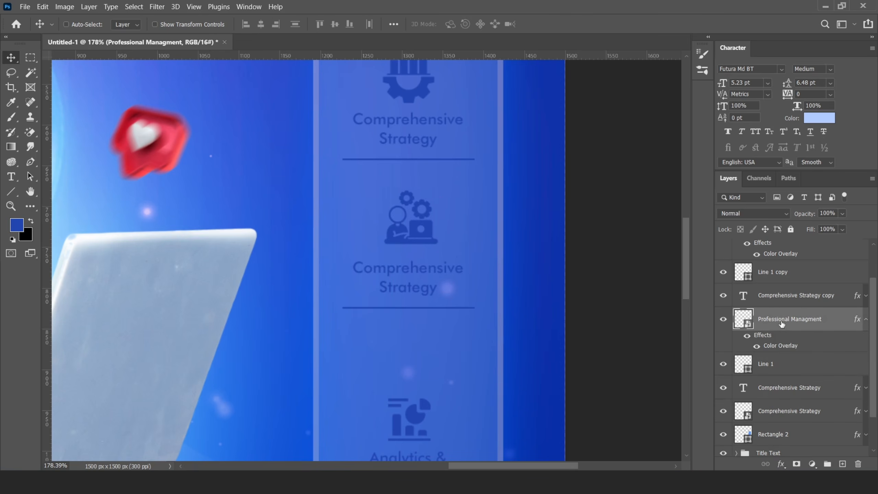
- Retype the middle entry's heading text
left_click(748, 295)
double_click(748, 294)
type("Profes")
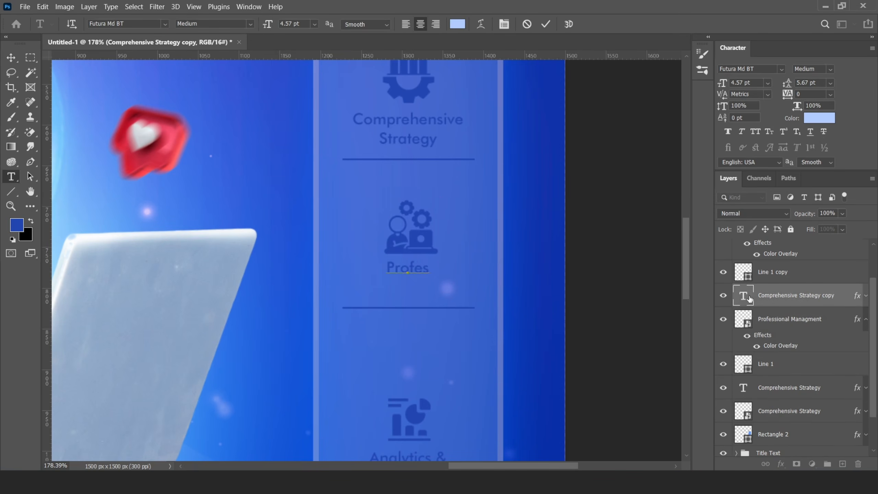
left_click(545, 27)
key("v")
scroll(434, 211, "down", 7)
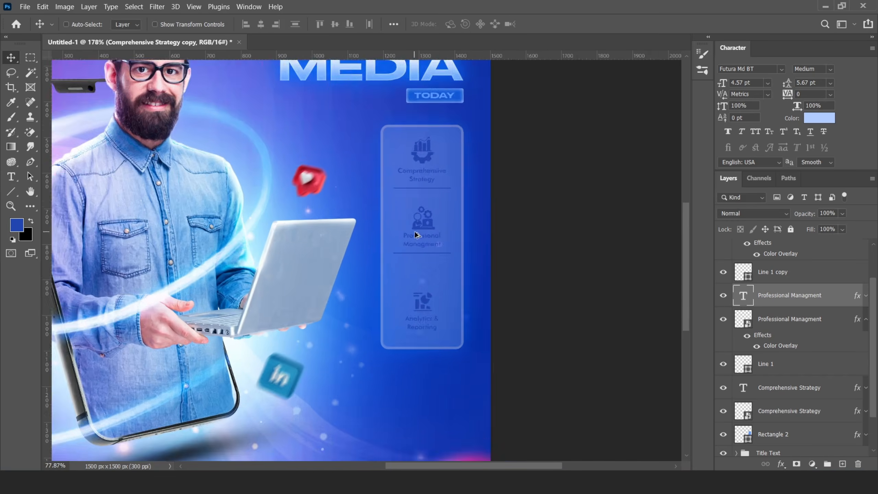
scroll(416, 234, "up", 3)
- Move the Professional Managment block and its underline down
left_click(770, 366, "shift")
left_click(779, 366, "ctrl")
left_click(771, 276, "ctrl")
key("Down")
key("Down")
key("Down")
key("Down")
key("Down")
key("Down")
key("Down")
key("Down")
key("Down")
key("Down")
key("Down")
key("Down")
key("Down")
key("Down")
key("Down")
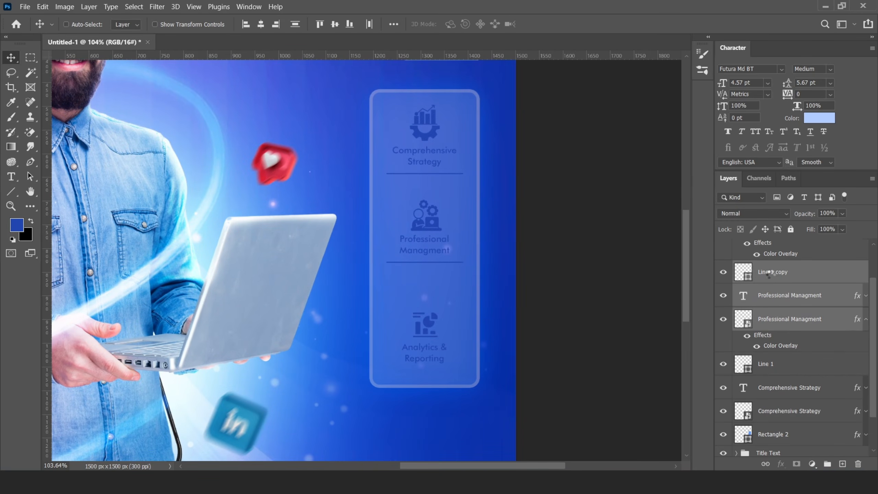
left_click_drag(430, 224, 430, 232)
left_click(772, 276)
key("Down")
key("Down")
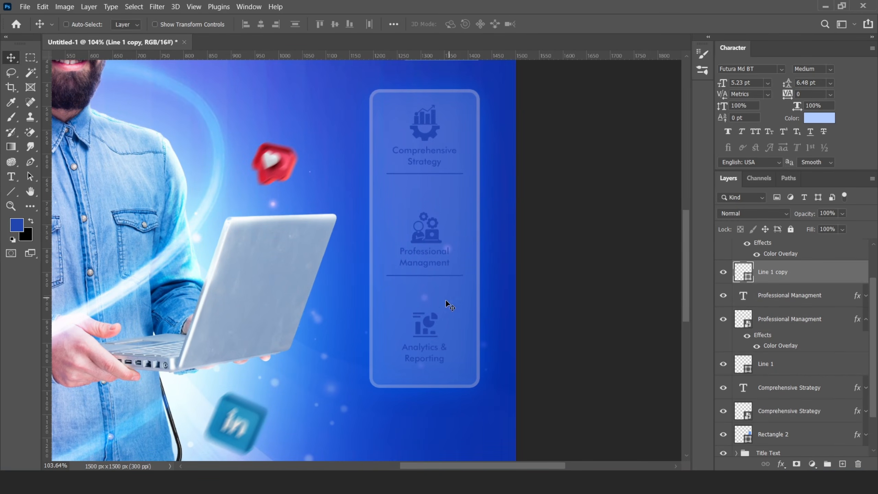
- Nudge divider Line 1 and the card items from Comprehensive Strategy to Analytics & Reporting down
left_click(765, 365)
key("Down")
key("Down")
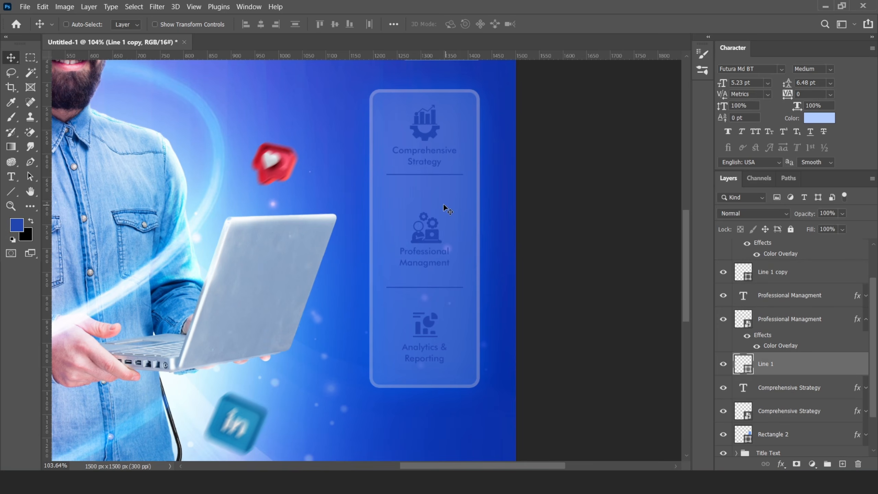
key("Down")
scroll(814, 360, "down", 1)
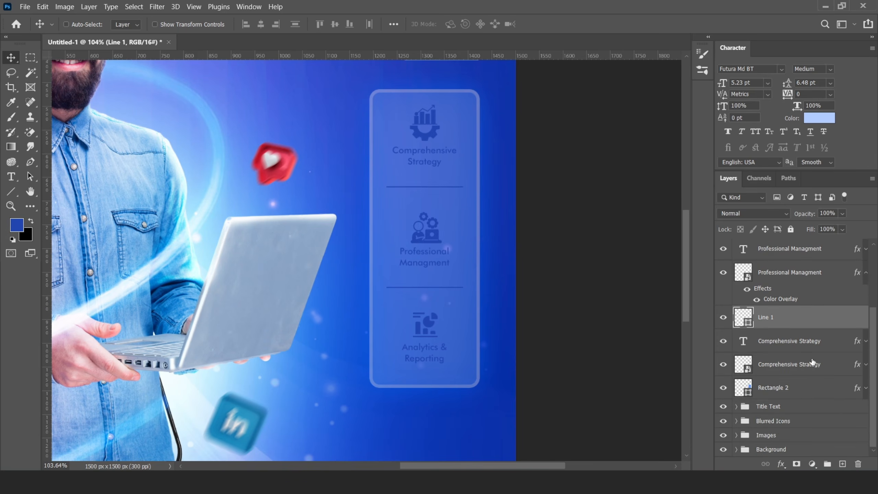
left_click(805, 365)
scroll(805, 363, "up", 2)
left_click(791, 253, "shift")
key("Down")
key("Down")
key("Down")
key("Down")
key("Down")
key("Down")
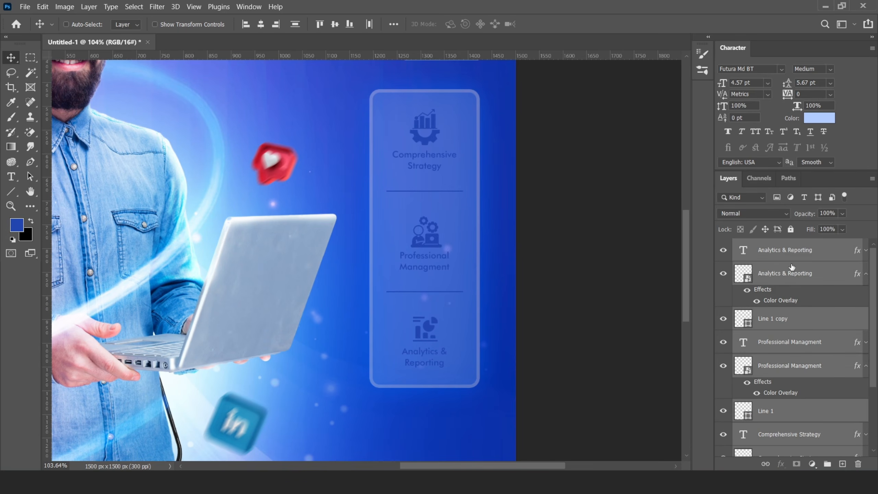
- Group the card item layers as 'Why choose us'
scroll(791, 269, "down", 3)
left_click(778, 389, "shift")
key("ctrl+g")
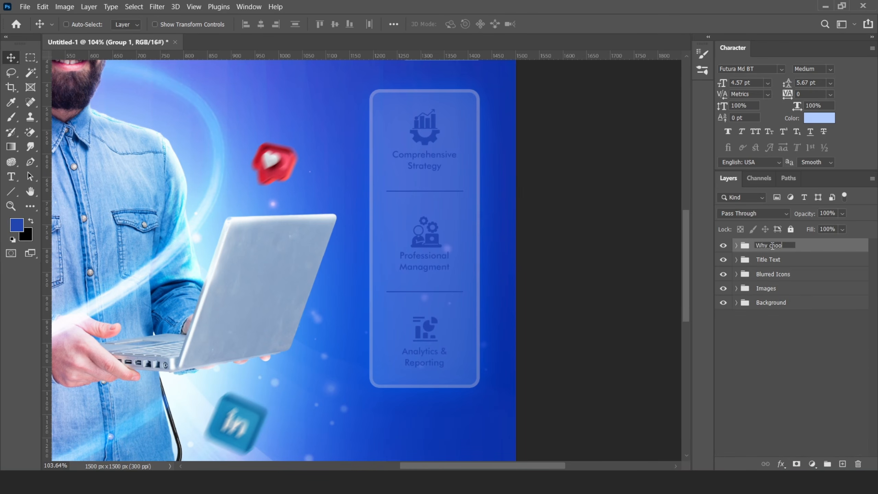
key("Return")
- Add a new layer and place the chat-bubble icon from the design assets folder
scroll(392, 239, "down", 7)
scroll(397, 282, "up", 5)
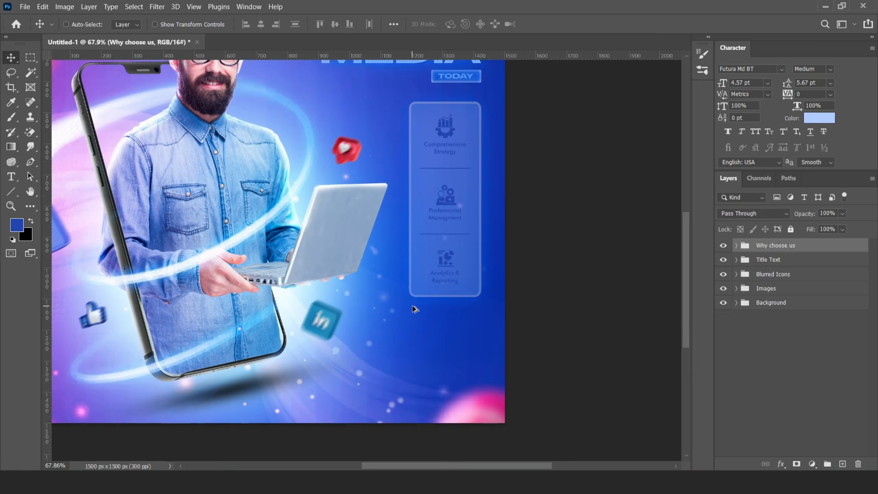
left_click(842, 463)
left_click(107, 482)
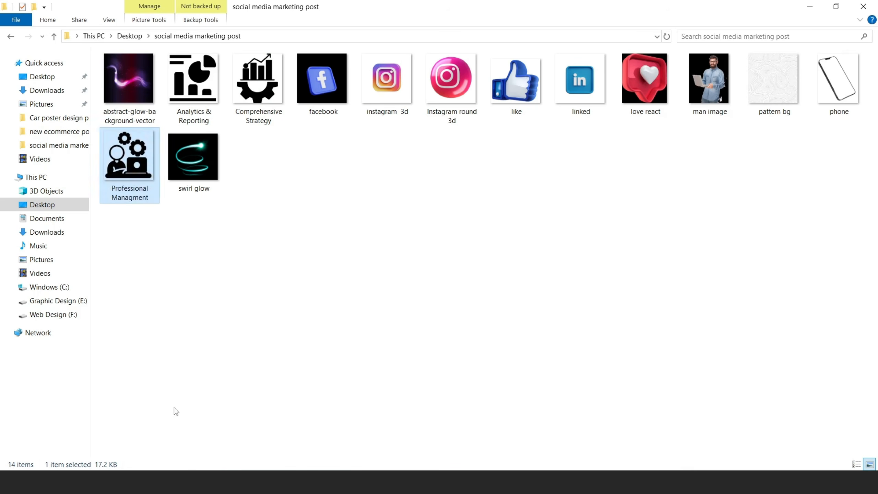
left_click(324, 252)
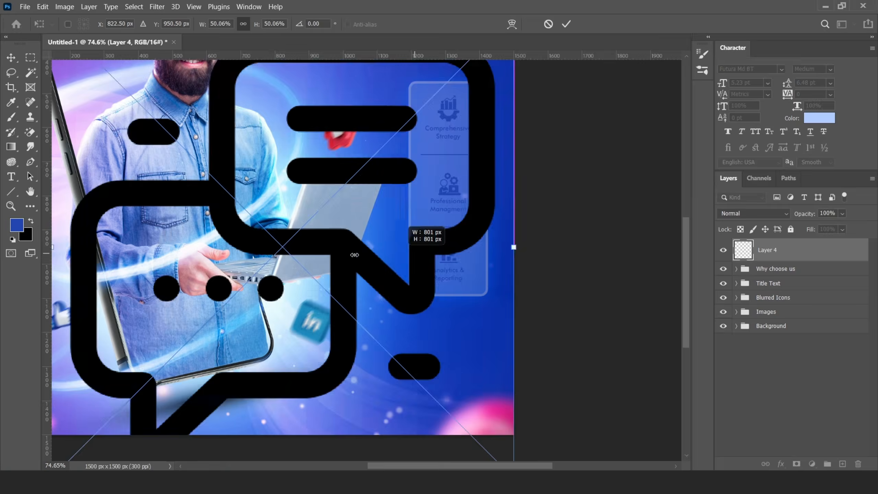
left_click_drag(513, 245, 479, 329)
- Flip the chat icon horizontally and scale it down
key("Return")
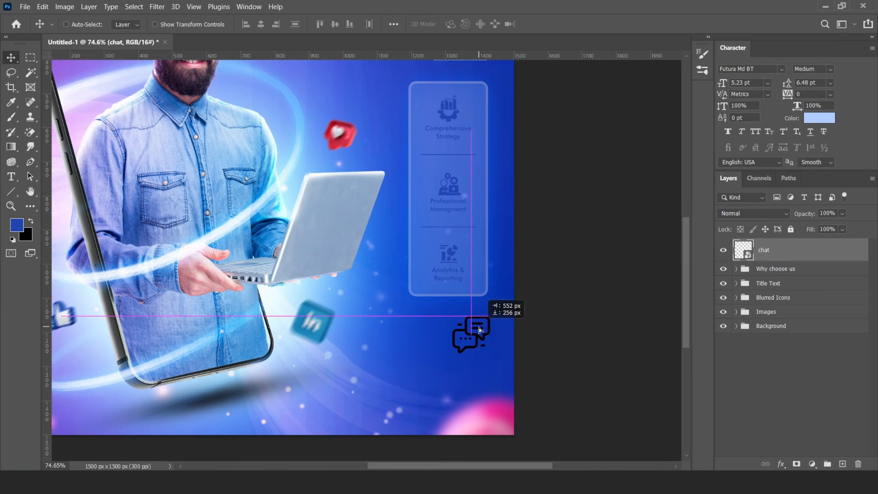
scroll(479, 329, "up", 5)
key("ctrl+t")
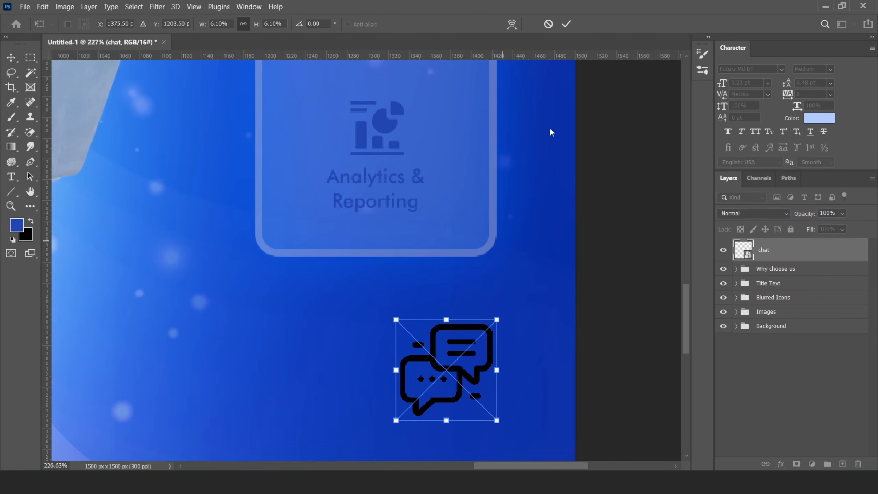
left_click(566, 24)
left_click(42, 7)
left_click(398, 379)
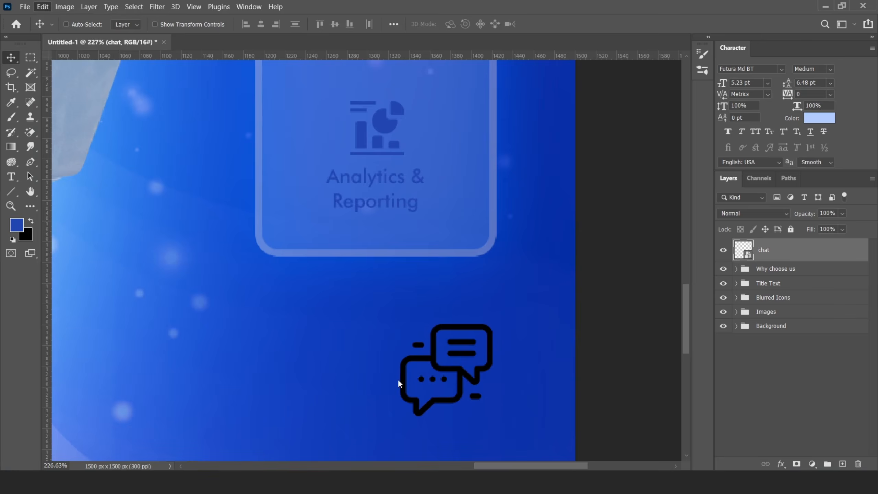
scroll(441, 329, "down", 3)
key("ctrl+t")
left_click_drag(412, 324, 429, 340)
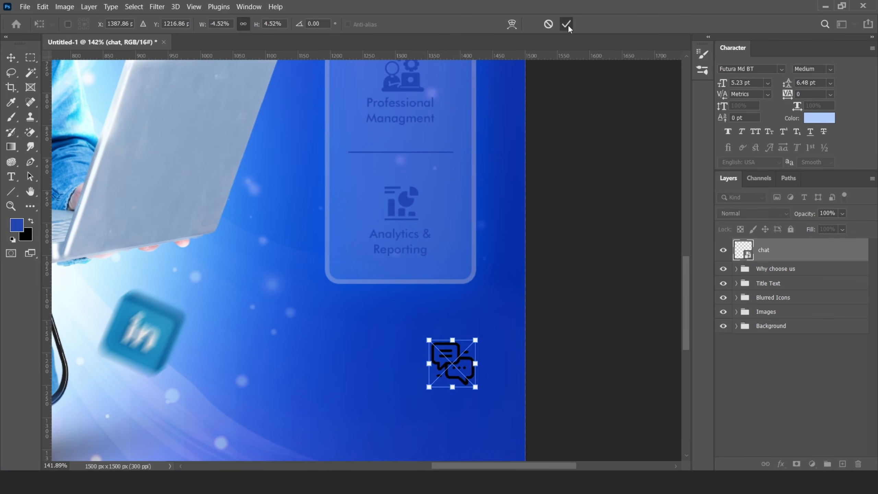
left_click(569, 27)
scroll(500, 324, "down", 1)
scroll(471, 336, "up", 5)
- Give the chat icon a lighter blue Color Overlay
right_click(772, 247)
left_click(652, 233)
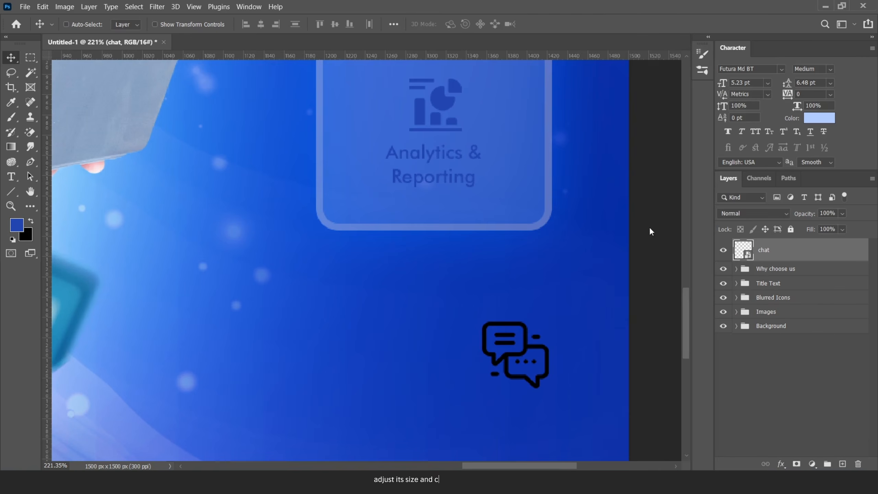
left_click_drag(484, 122, 606, 125)
left_click(581, 284)
left_click(812, 169)
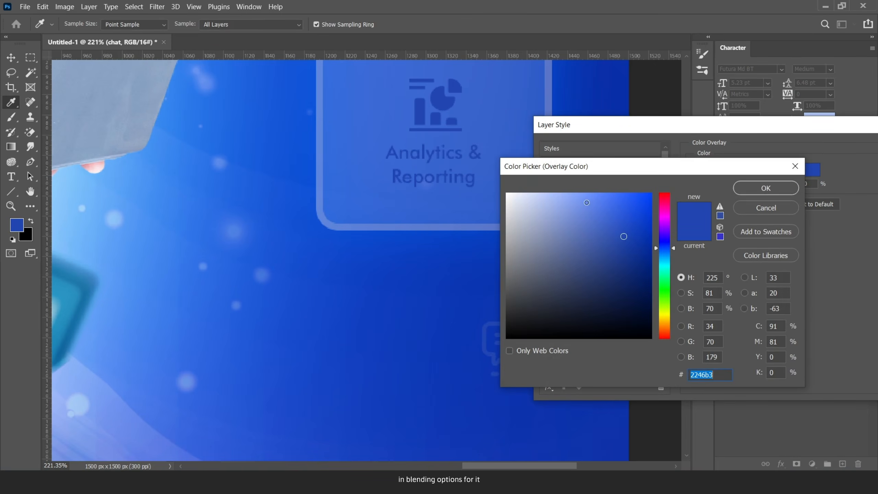
left_click_drag(586, 203, 596, 180)
left_click(765, 188)
left_click_drag(774, 129, 624, 126)
left_click(790, 148)
scroll(614, 270, "down", 3)
scroll(548, 331, "up", 2)
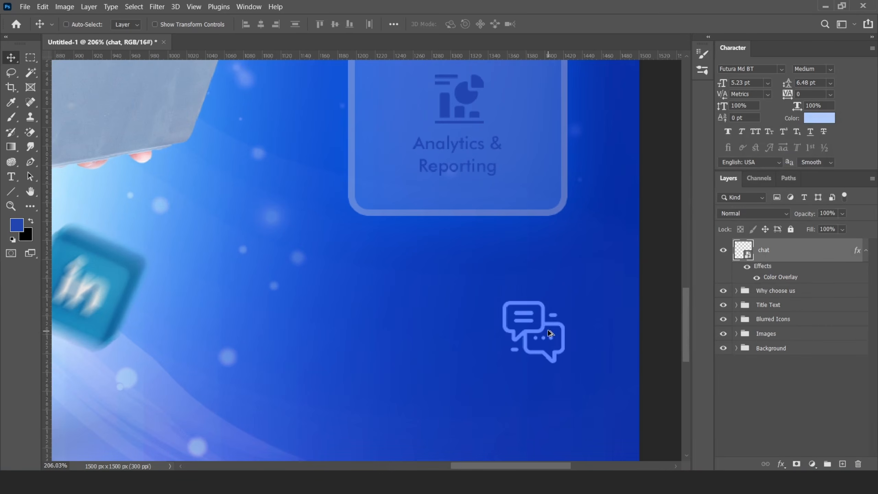
- Add a 'Contact Us Now' text line beside the chat icon with the icon's colour overlay
key("t")
left_click(388, 314)
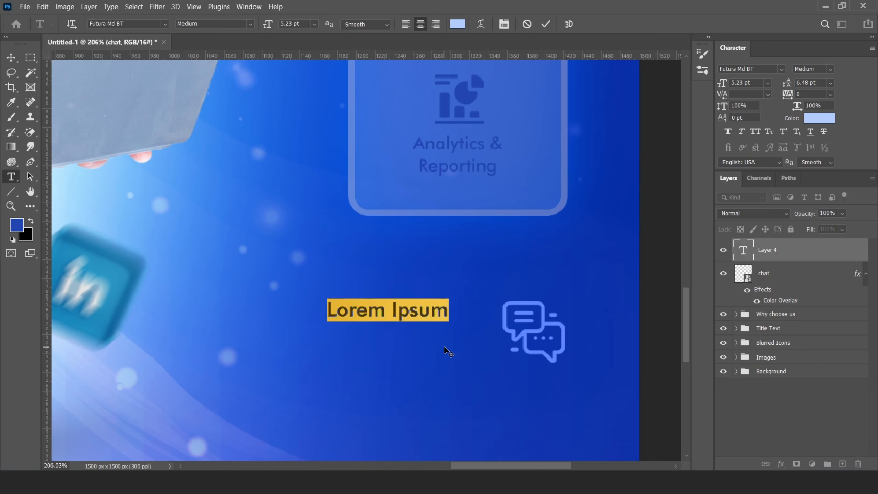
type("Contact Us Now")
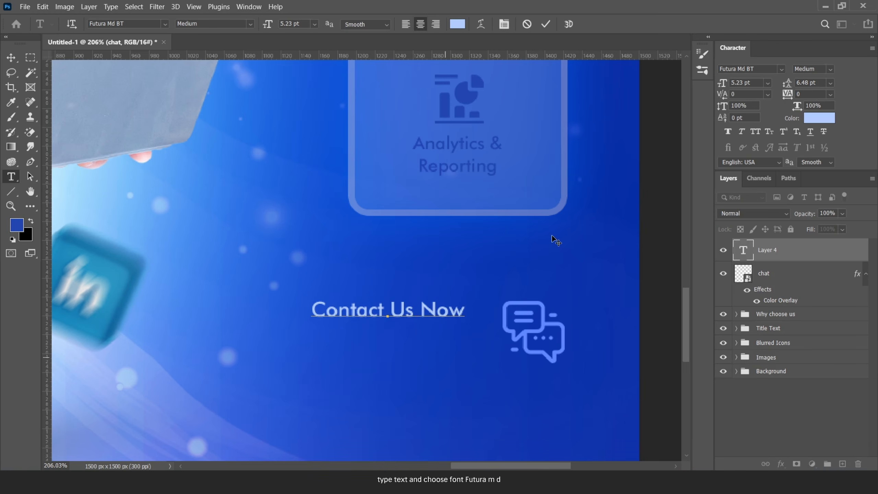
key("ctrl+Return")
key("v")
left_click_drag(396, 316, 416, 316)
left_click_drag(858, 274, 852, 257)
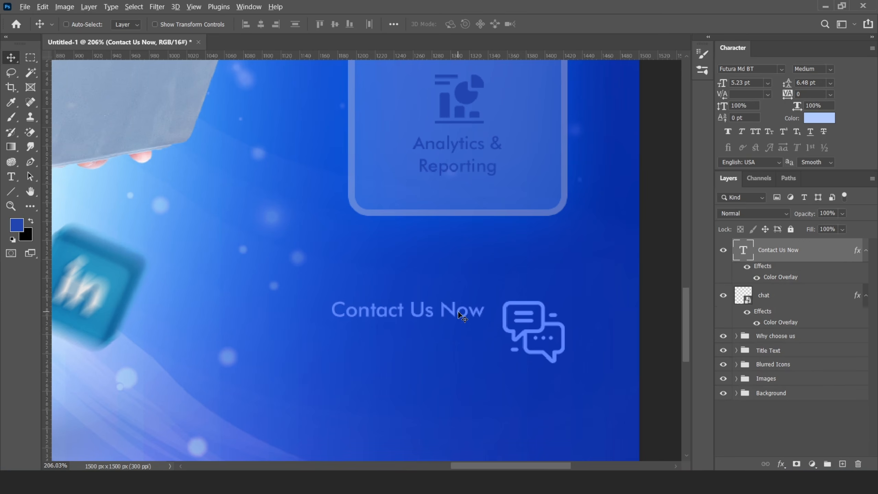
- Duplicate that line below as the contact phone number, bold and enlarged
left_click_drag(461, 316, 461, 331)
double_click(743, 250)
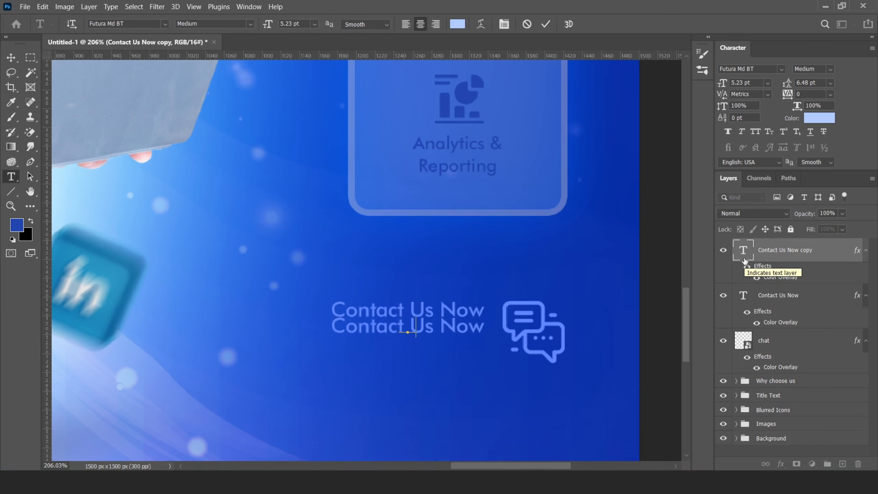
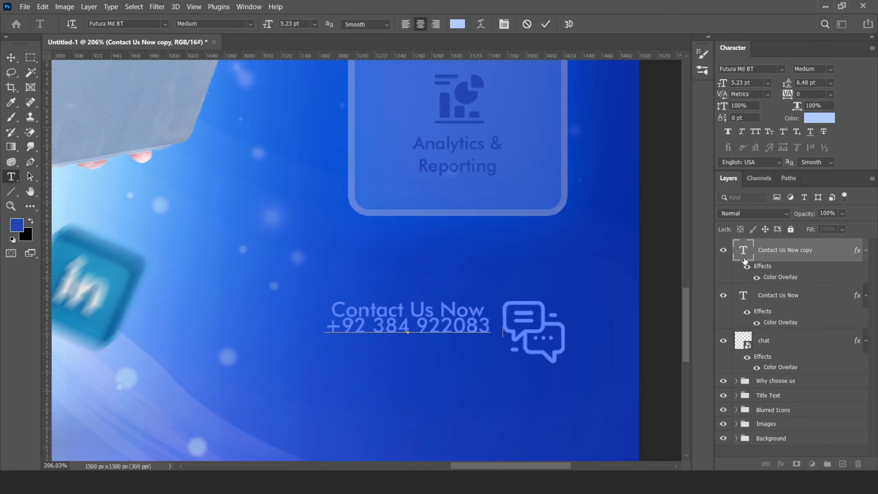
left_click(831, 70)
left_click(830, 98)
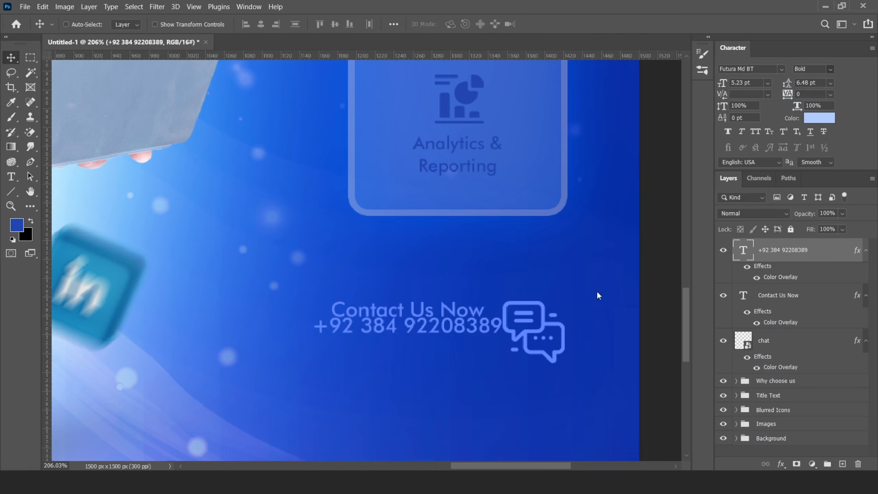
left_click_drag(482, 330, 460, 337)
left_click_drag(284, 347, 236, 368)
key("Return")
scroll(430, 291, "down", 5)
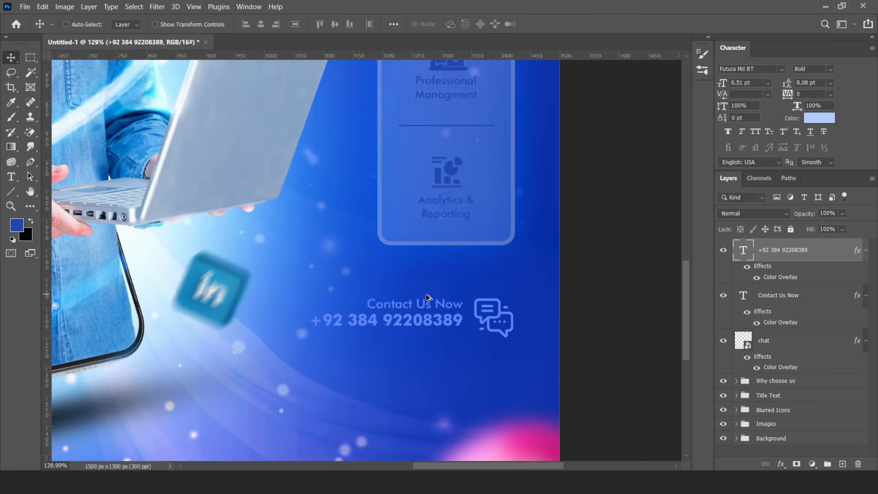
scroll(491, 323, "up", 3)
- Enlarge both text lines slightly and nudge them left and up
left_click(794, 296, "shift")
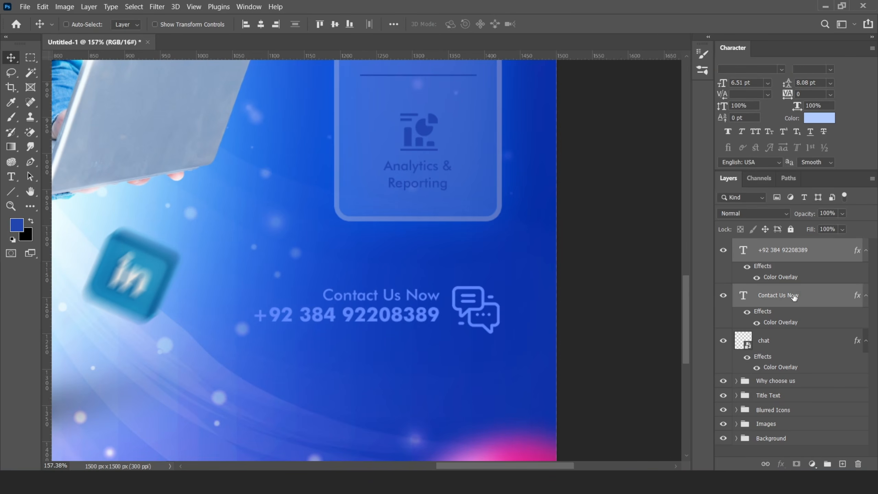
key("ctrl+t")
left_click_drag(448, 285, 454, 281)
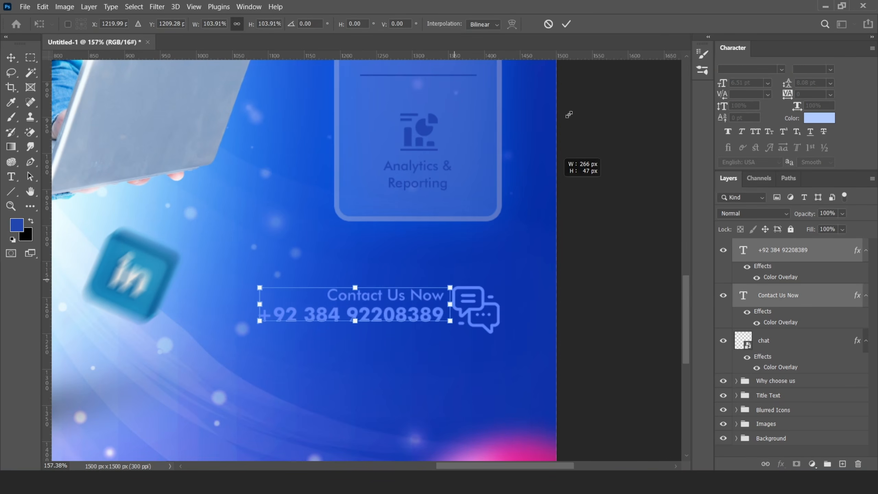
left_click(566, 25)
key("Left")
key("Left")
key("Left")
key("Left")
key("Left")
key("Left")
key("Left")
key("Left")
key("Left")
key("Up")
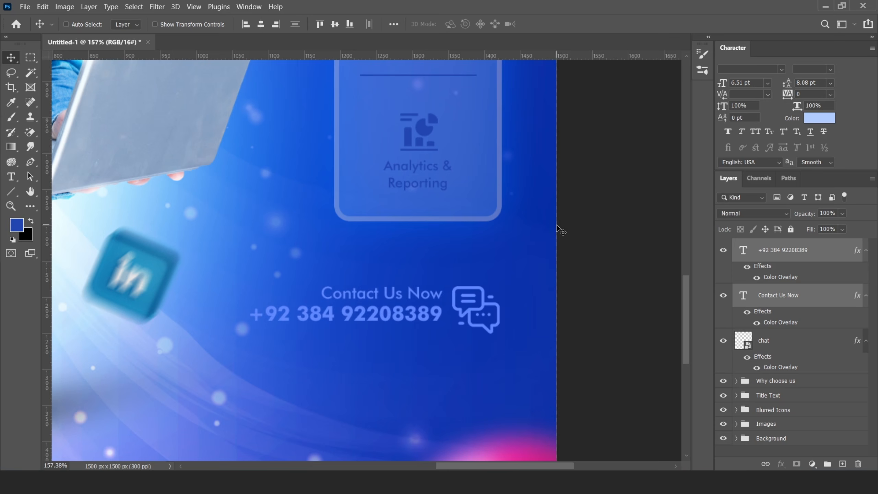
- Shrink the chat icon slightly and nudge it down and right
left_click(764, 342)
key("ctrl+t")
left_click_drag(501, 335, 490, 334)
left_click(566, 24)
key("Down")
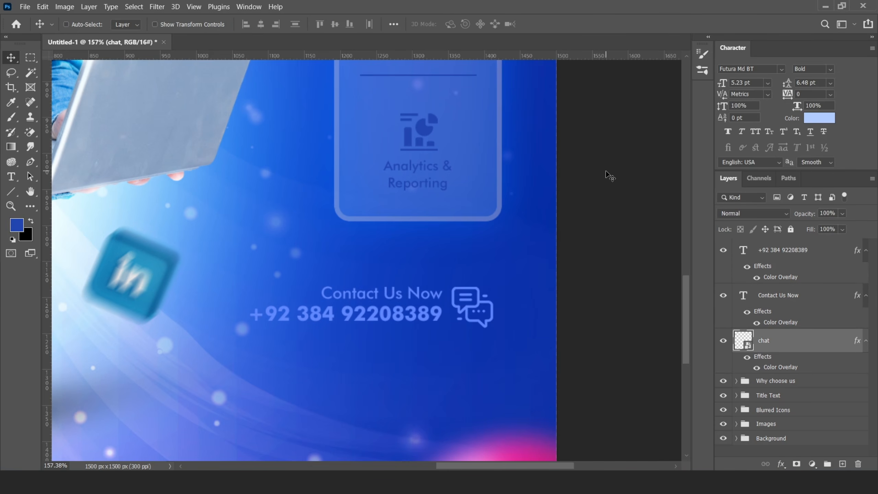
key("Right")
- Scale the icon and both text lines to about 94% and nudge them right and down
left_click(783, 256, "shift")
key("ctrl+t")
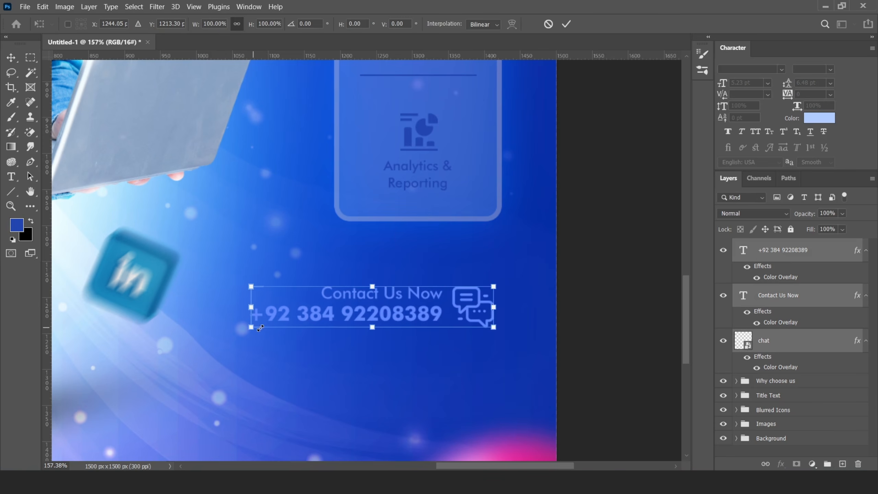
left_click_drag(251, 328, 267, 324)
left_click(567, 24)
key("Right")
key("Right")
key("Right")
key("Right")
key("Right")
key("Right")
key("Right")
key("Right")
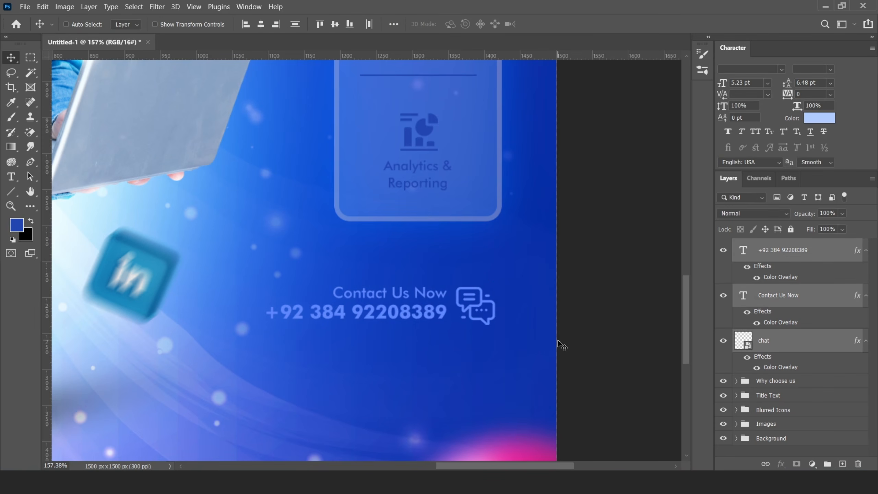
key("Down")
key("Down")
key("Down")
key("Down")
key("Down")
key("Down")
key("Down")
key("Down")
key("Down")
key("Down")
key("Down")
key("Down")
scroll(514, 331, "down", 14)
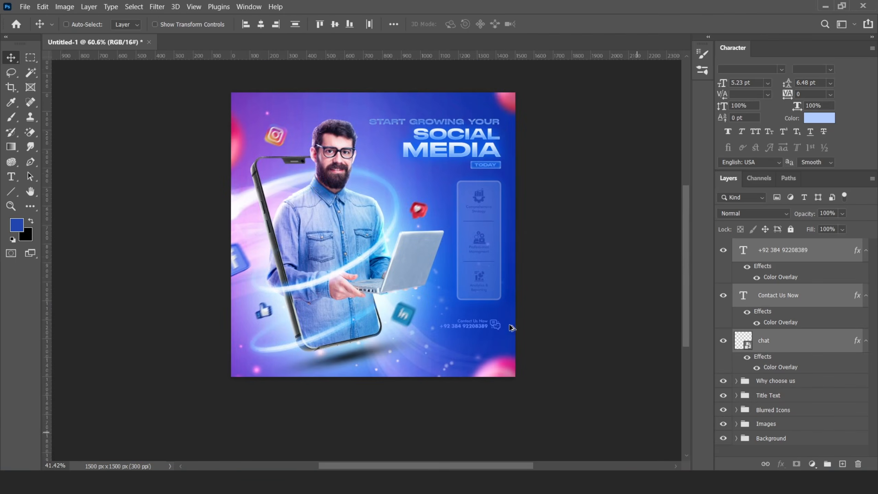
- Check the phone number's Color Overlay colour without changing it
scroll(441, 345, "up", 4)
scroll(516, 337, "down", 3)
scroll(479, 324, "up", 3)
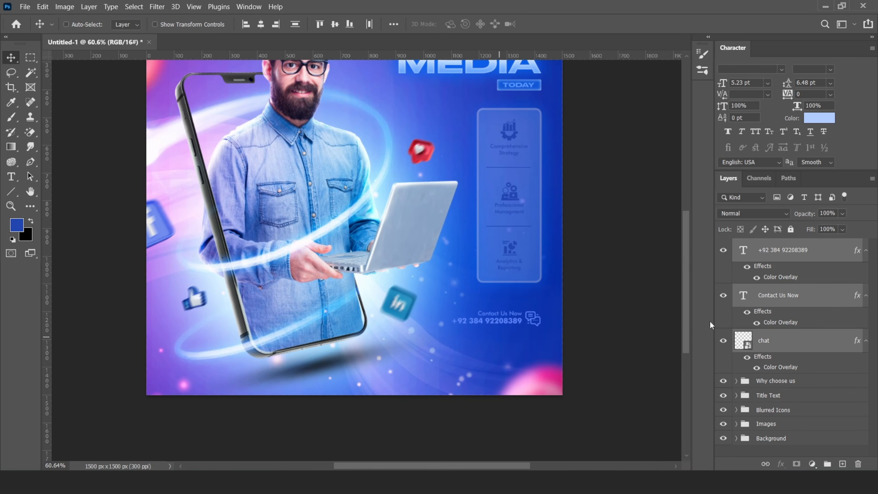
double_click(781, 278)
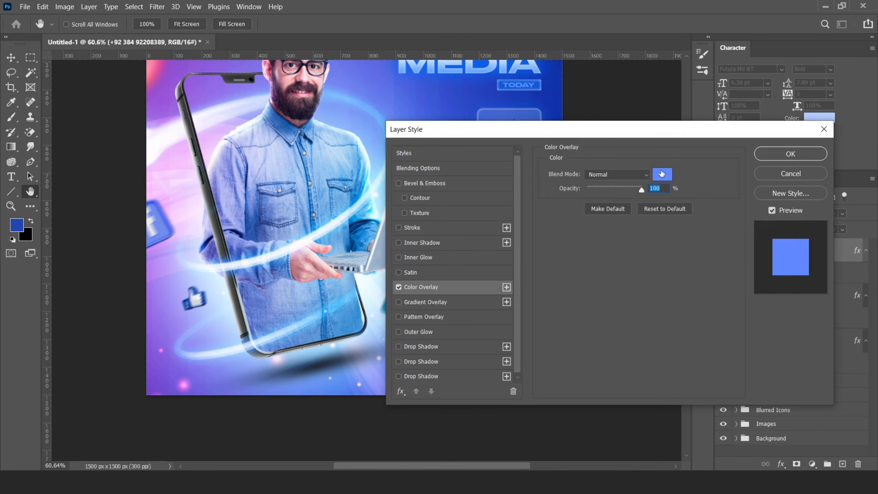
left_click(661, 174)
left_click(765, 187)
left_click(791, 154)
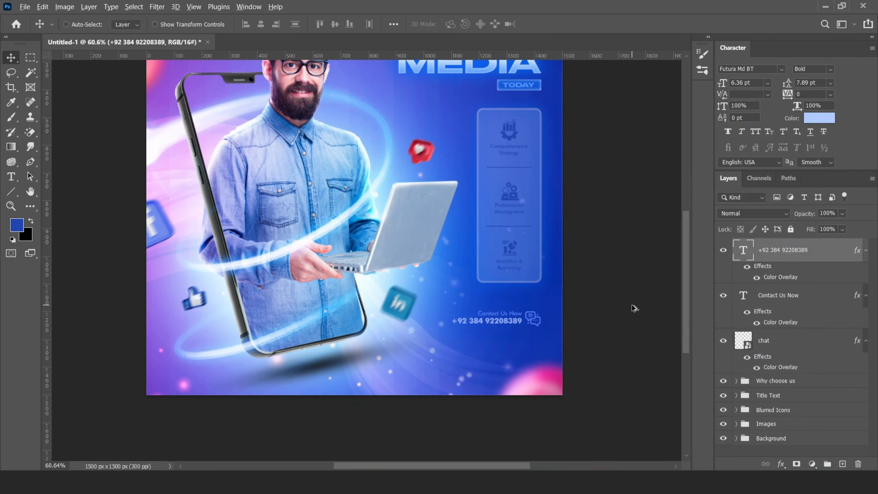
scroll(634, 307, "down", 2)
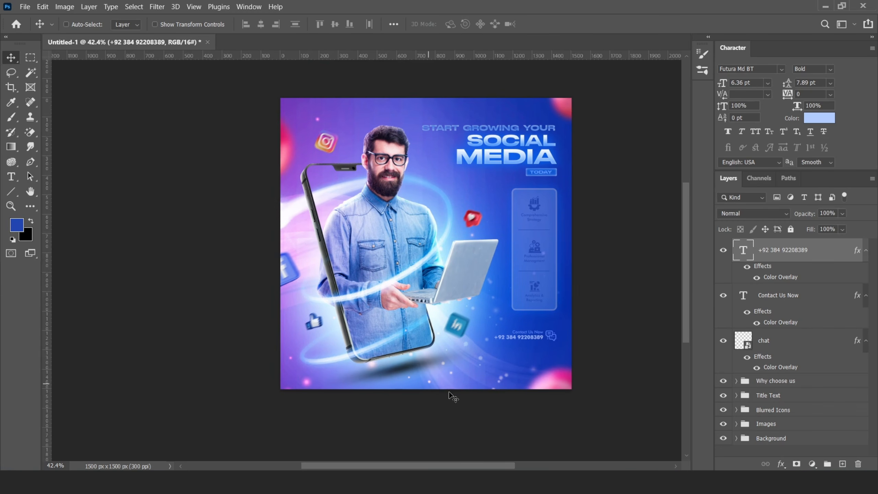
- Copy 'Contact Us Now' to the bottom-left corner and make its Color Overlay white
left_click(773, 298)
left_click_drag(535, 333, 307, 384)
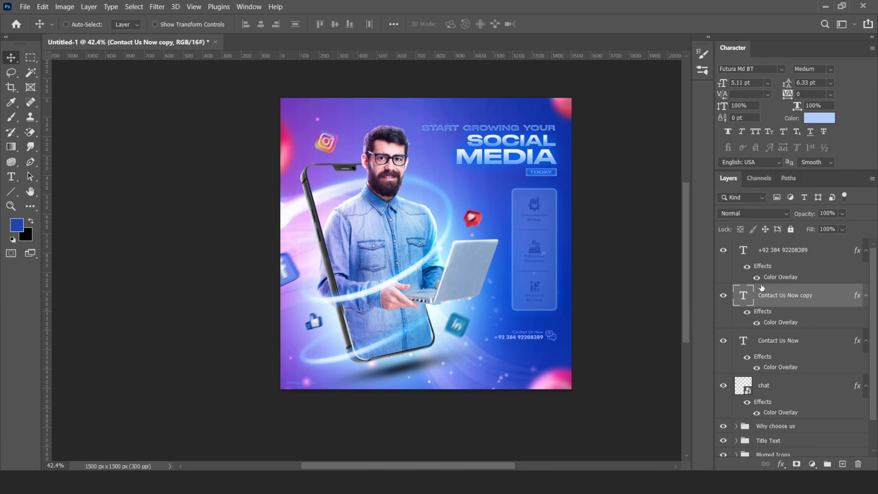
double_click(759, 327)
left_click(662, 178)
left_click(507, 194)
left_click(743, 185)
left_click(789, 153)
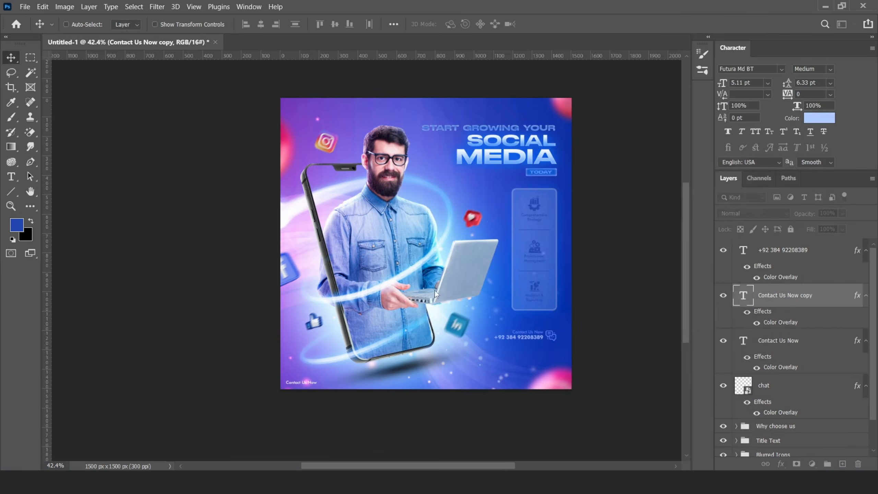
scroll(307, 382, "up", 8)
double_click(744, 298)
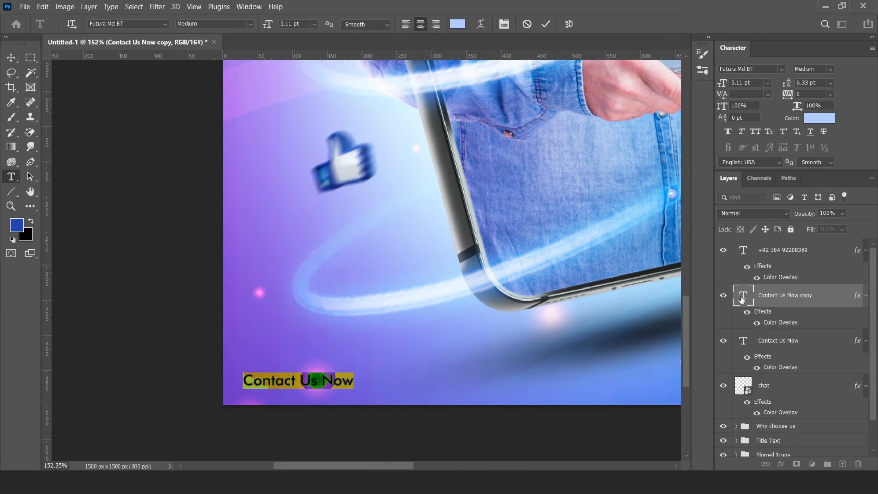
type("www.gt")
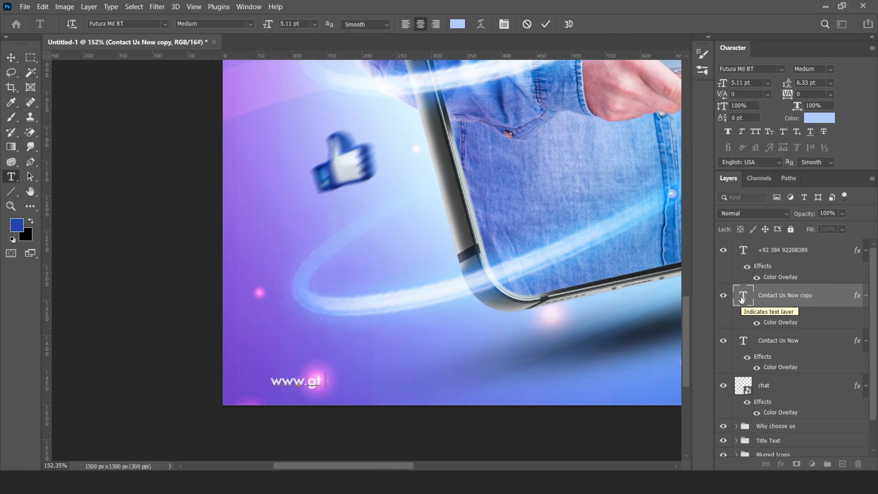
type("marketing.com")
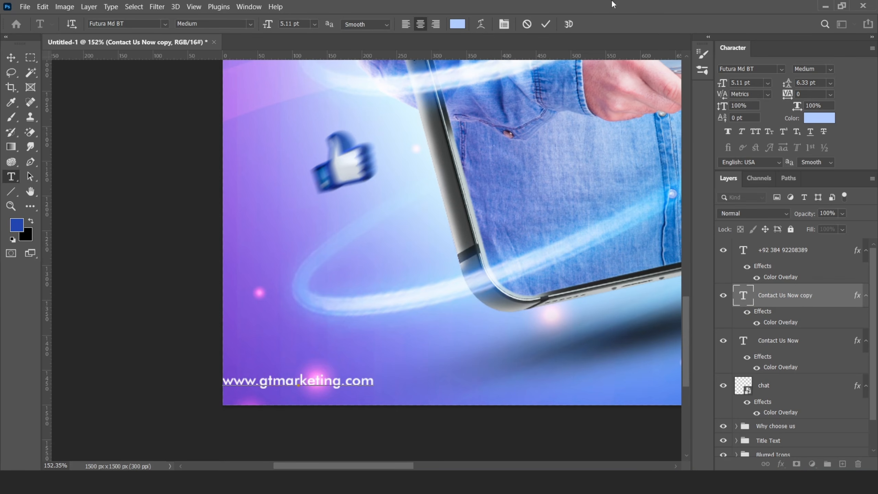
type("v")
left_click_drag(312, 380, 349, 382)
scroll(343, 341, "down", 10)
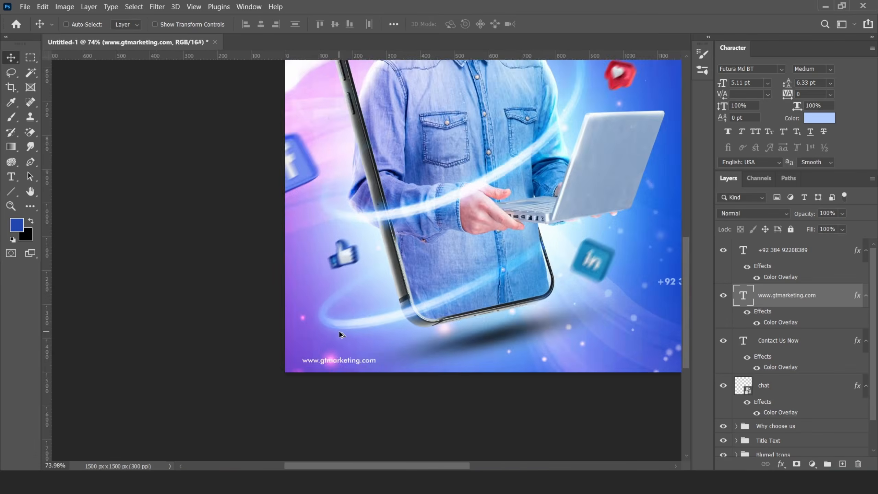
scroll(486, 278, "up", 2)
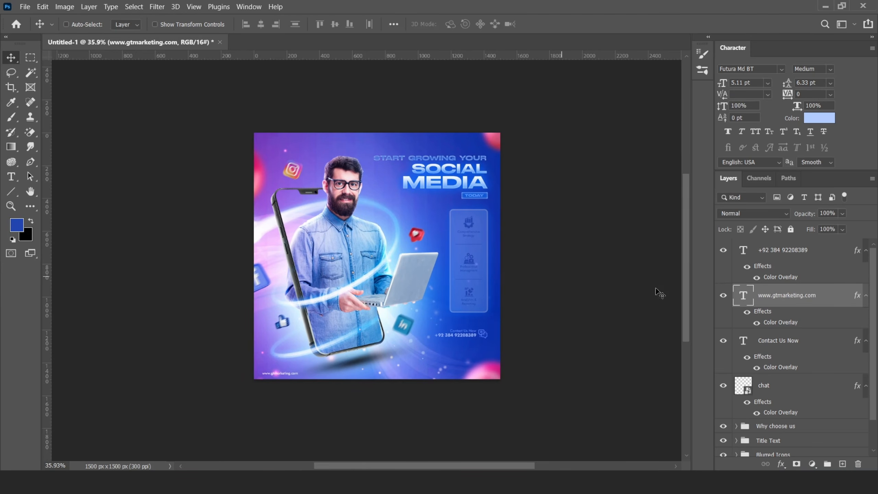
- Add a light blue (6389ff) Solid Color fill layer above the phone number layer
left_click(788, 250)
left_click(811, 463)
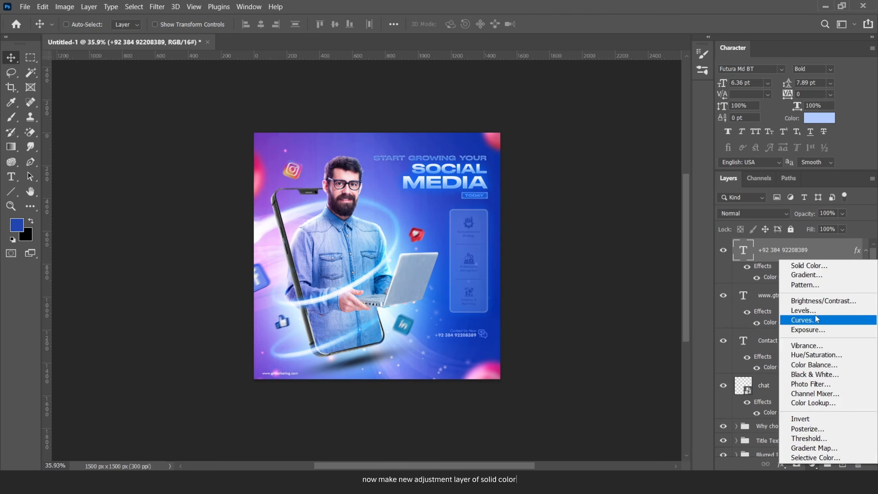
left_click(731, 265)
left_click(597, 189)
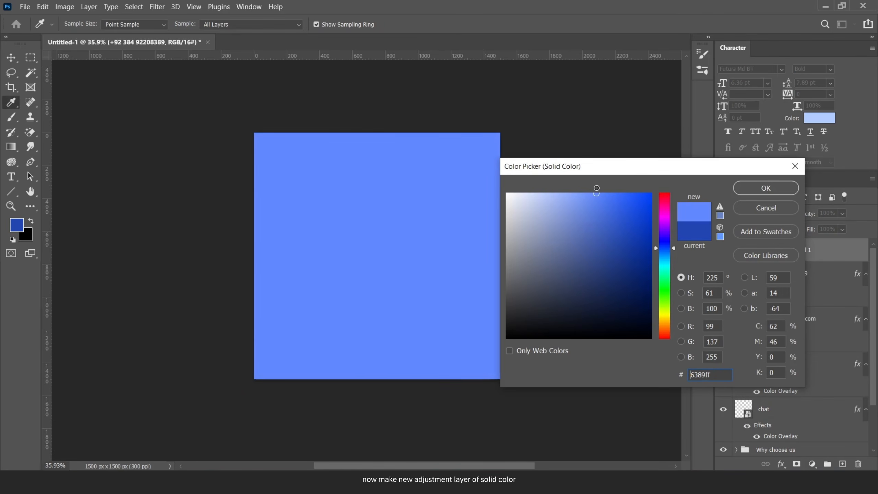
left_click(750, 194)
left_click(723, 250)
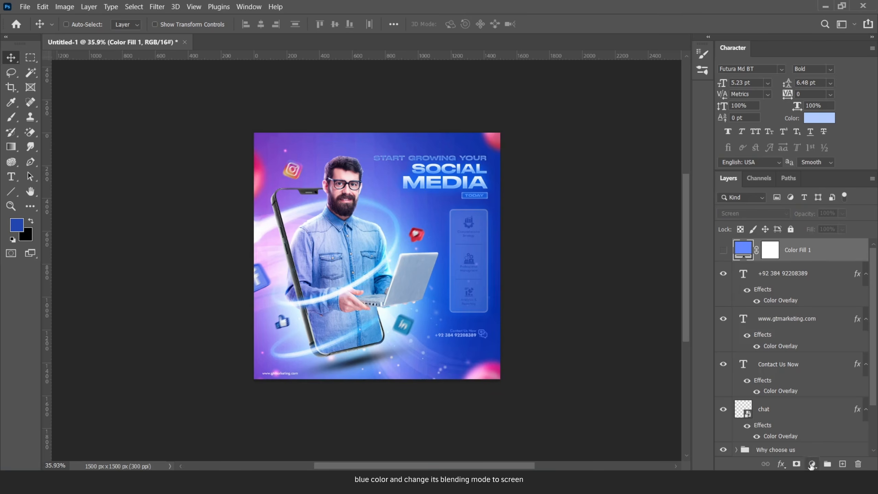
- Add a soft pink Solid Color fill layer set to Screen blend mode
left_click(812, 463)
left_click(794, 275)
left_click(664, 218)
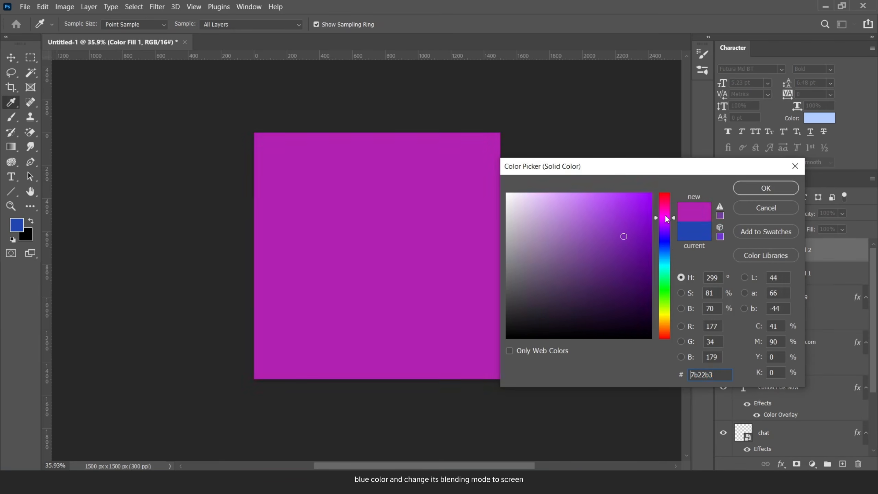
left_click_drag(588, 194, 568, 194)
left_click(766, 188)
left_click(746, 213)
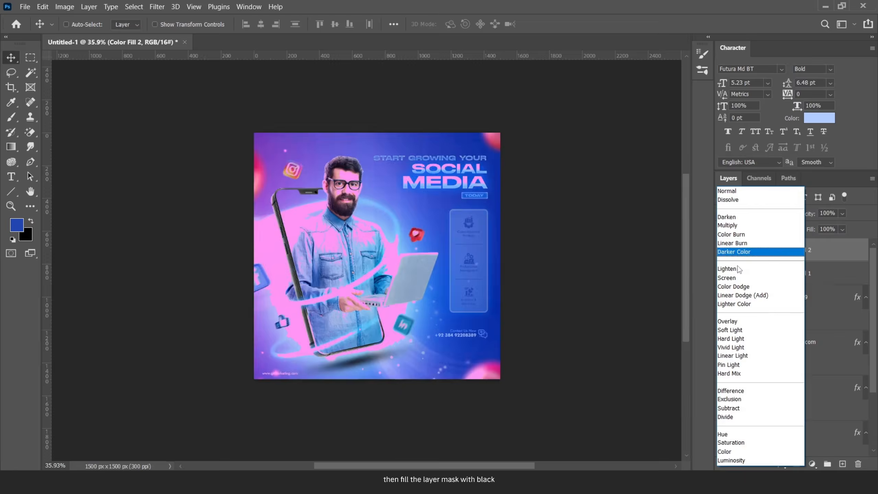
left_click(727, 278)
left_click(723, 249)
- Fill the pink and blue fill layers' masks with black so both are hidden
left_click(769, 250)
left_click_drag(723, 250, 723, 274)
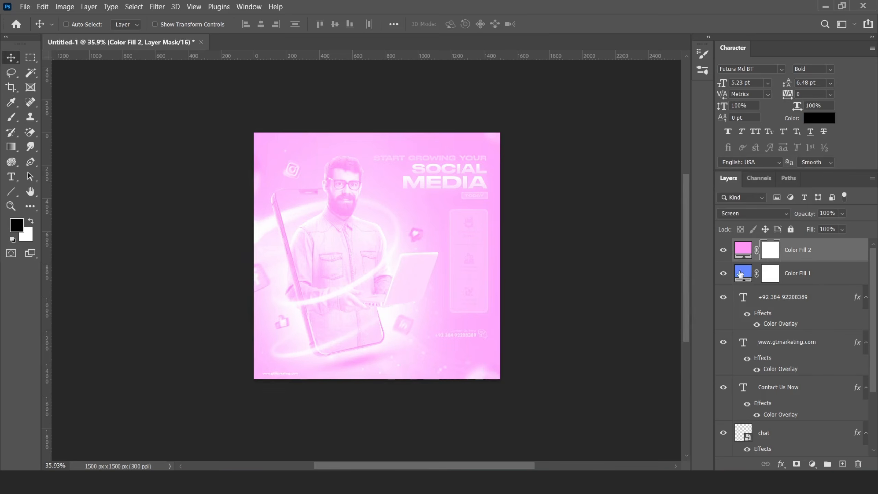
key("ctrl+i")
left_click(770, 273)
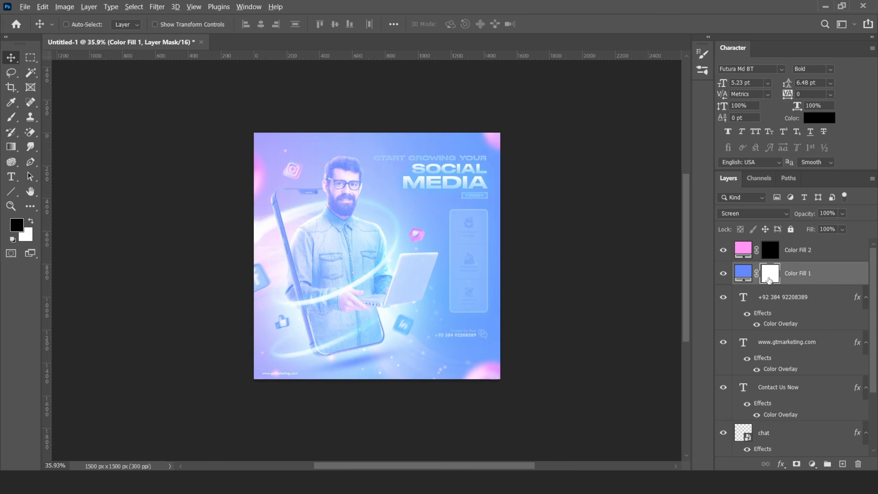
key("ctrl+i")
- Paint soft blue glows beside the man's head with a white 400px brush at about 60% flow
key("b")
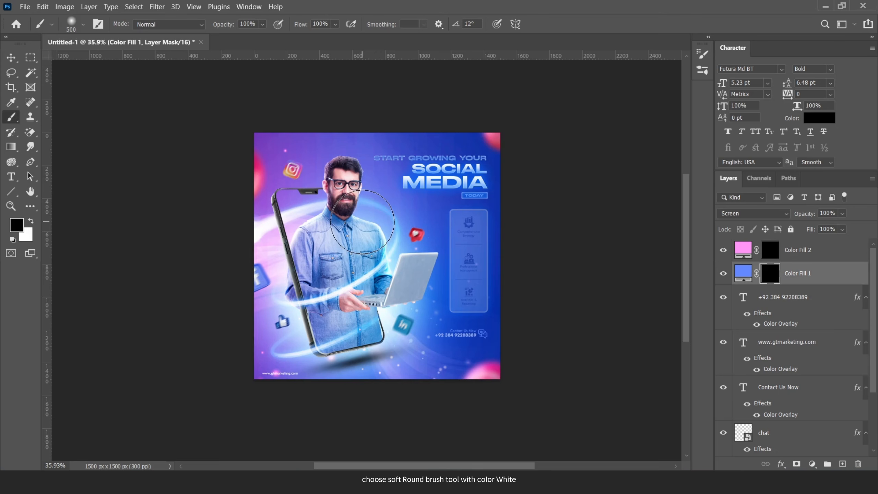
left_click(31, 221)
left_click(335, 24)
left_click_drag(349, 36, 326, 36)
scroll(376, 213, "up", 10)
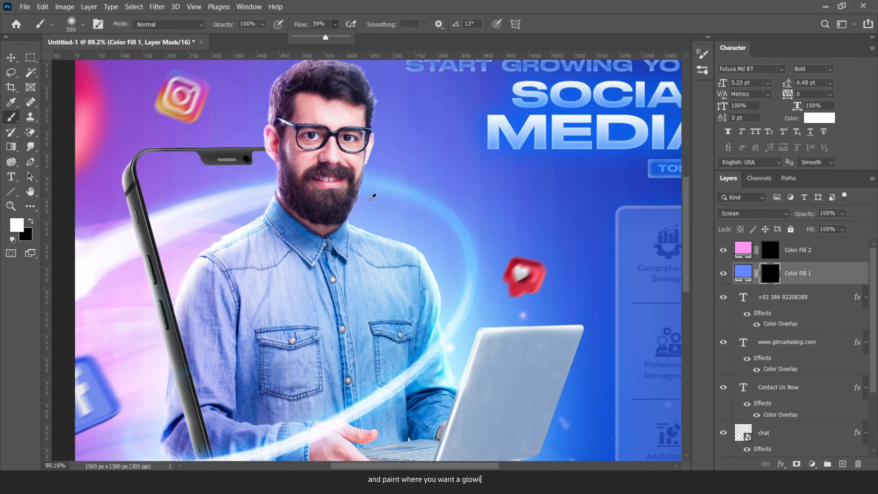
key("bracketleft")
left_click(375, 210)
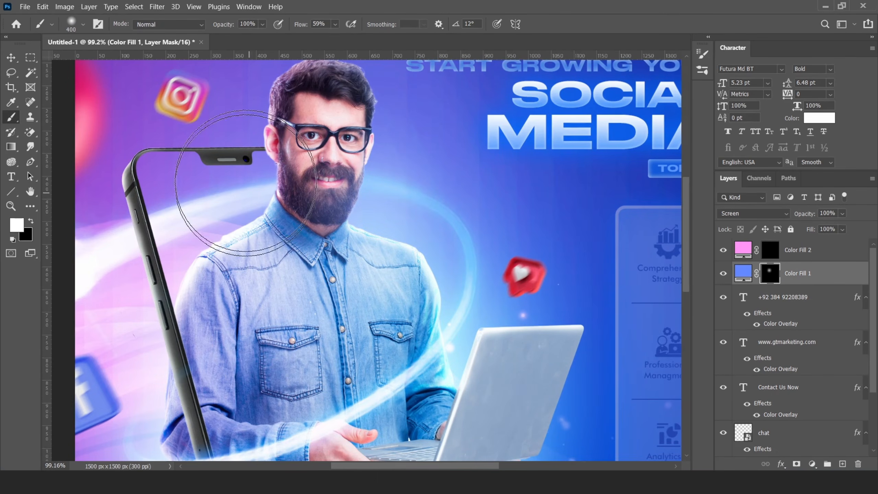
left_click(500, 171)
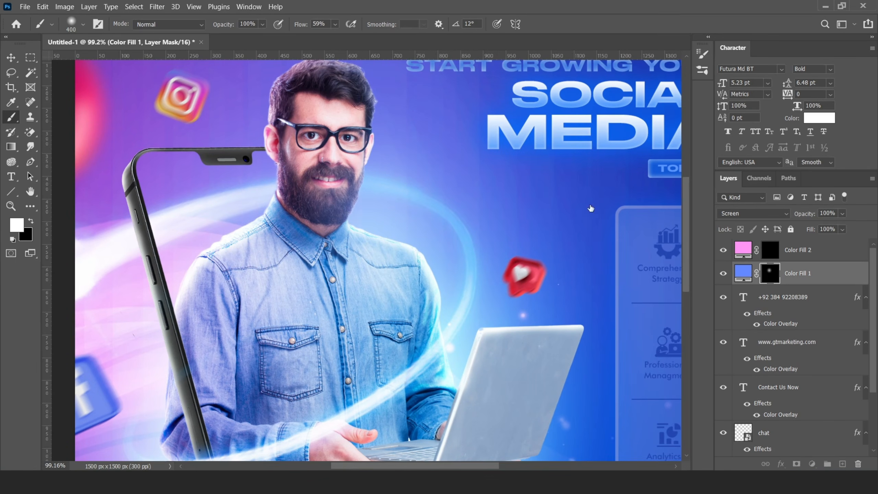
- Paint soft glows on the Color Fill 1 mask over the man's arm, hand and phone
key("alt+bracketright")
left_click(267, 215)
scroll(267, 215, "down", 5)
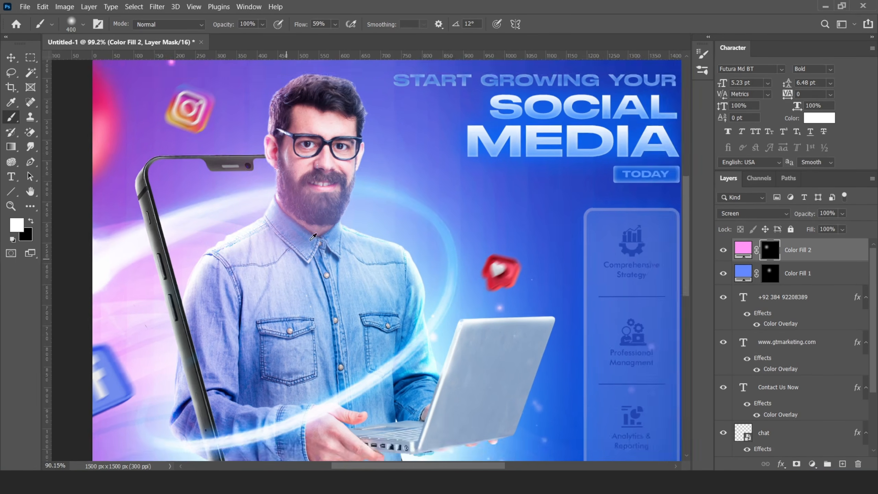
scroll(400, 272, "up", 4)
key("alt+bracketleft")
key("bracketleft")
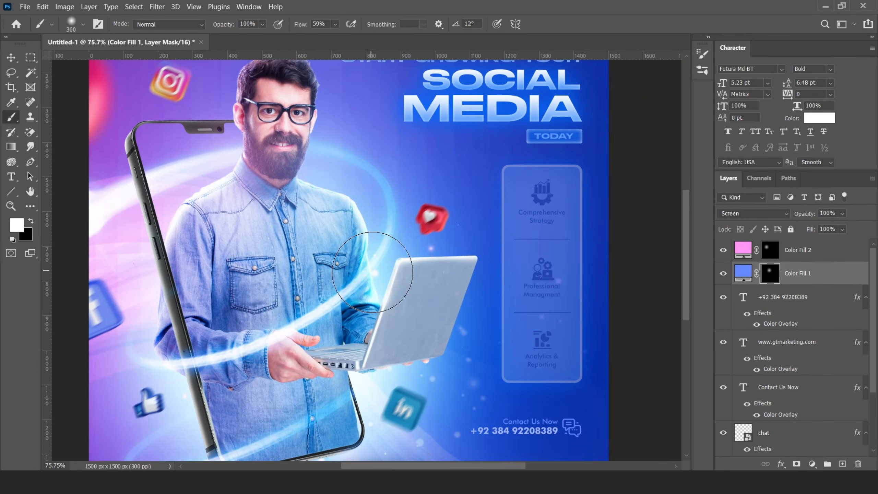
left_click_drag(371, 276, 369, 275)
key("bracketright")
left_click(267, 334)
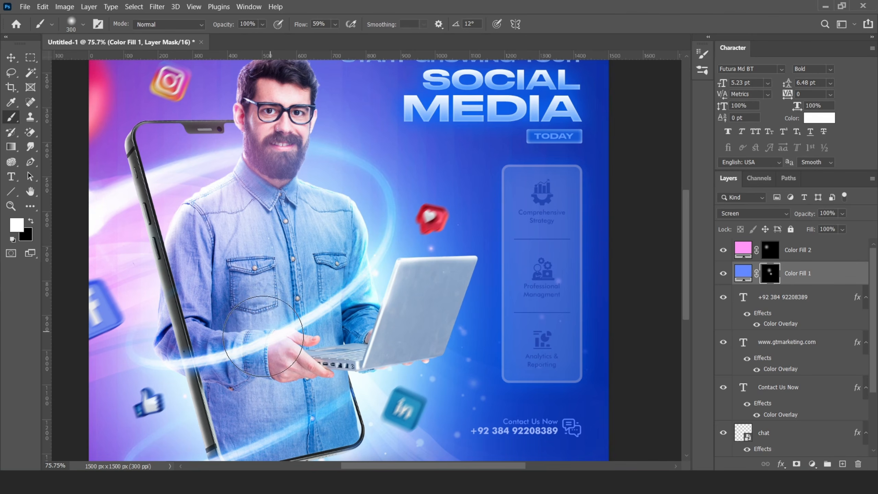
left_click(202, 369)
left_click_drag(287, 395, 304, 275)
left_click(243, 332)
left_click_drag(246, 330, 258, 324)
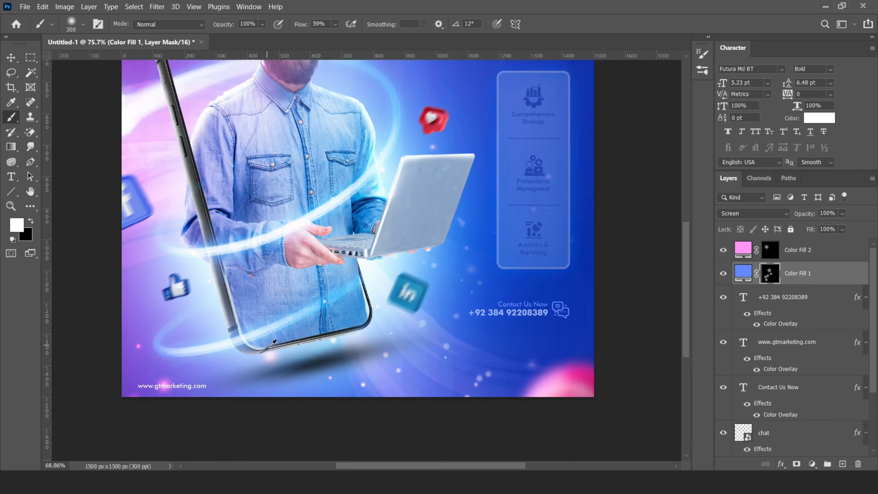
scroll(260, 341, "down", 5)
left_click_drag(249, 211, 234, 278)
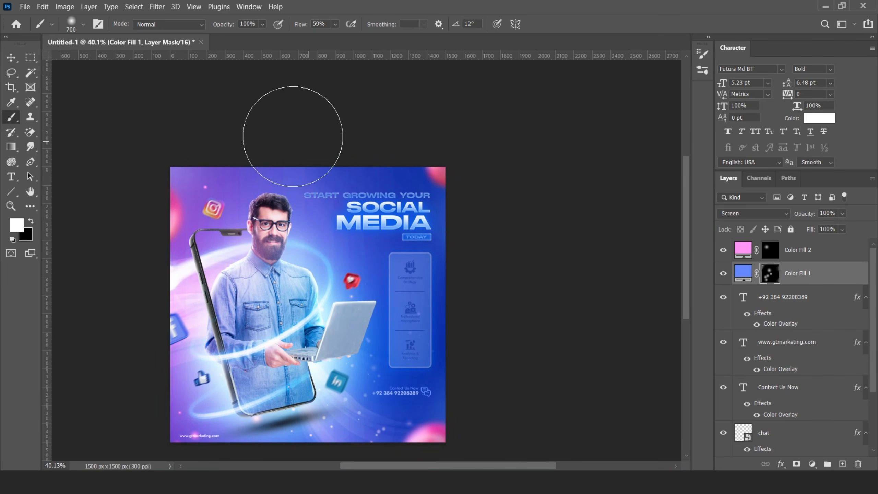
- Try and undo pink dabs on the Color Fill 2 mask, then set brush size 500 with 4% flow
left_click(770, 249)
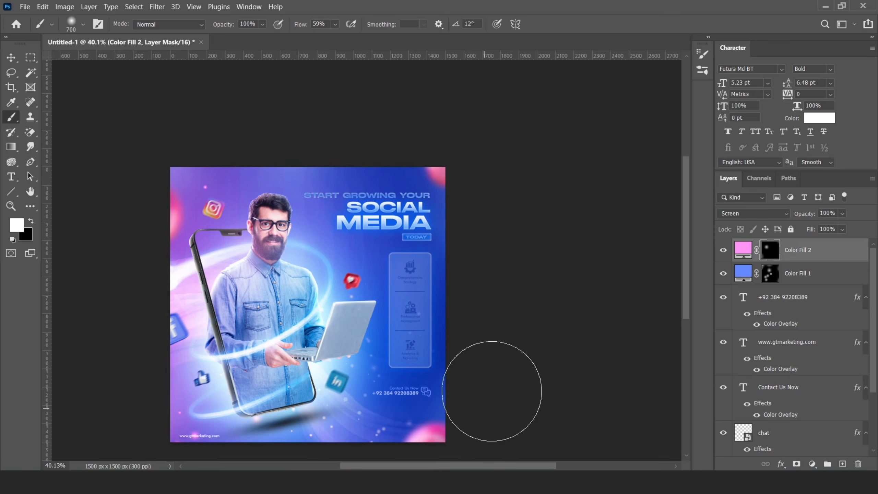
scroll(319, 305, "up", 2)
left_click(287, 297)
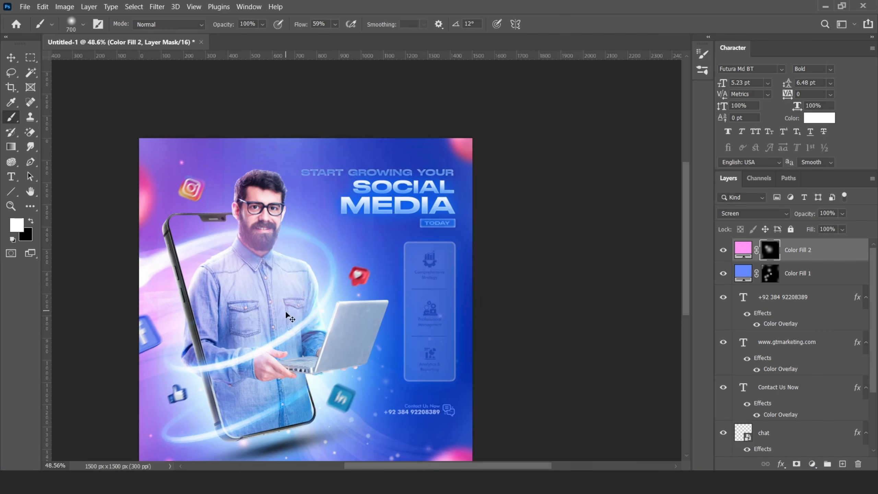
key("ctrl+z")
left_click(217, 316)
key("ctrl+z")
left_click(335, 25)
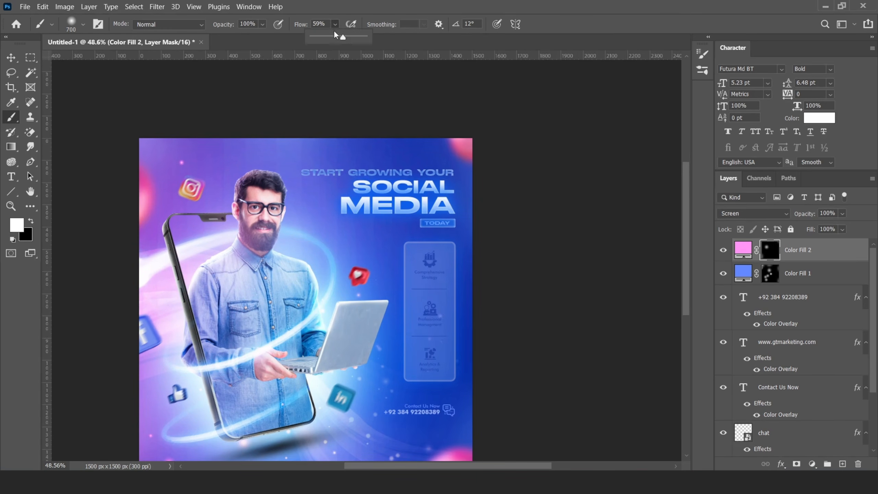
key("bracketleft")
key("bracketleft")
scroll(392, 288, "down", 2)
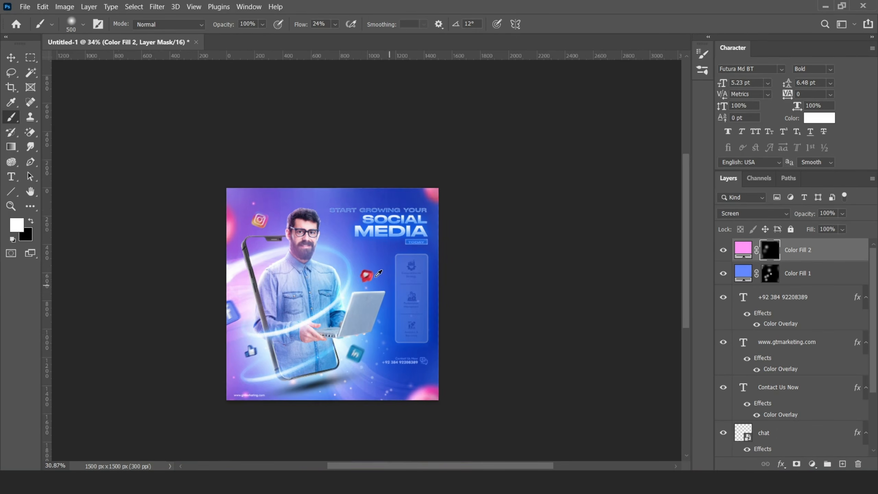
scroll(451, 309, "up", 1)
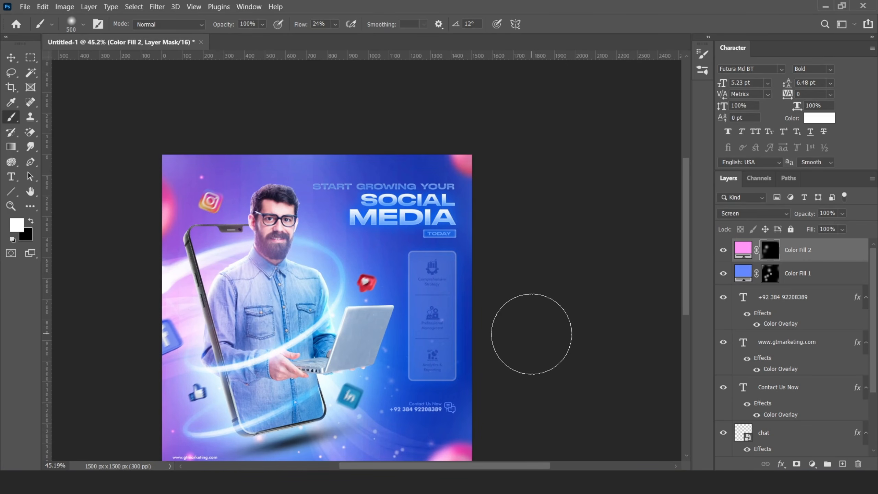
left_click(335, 24)
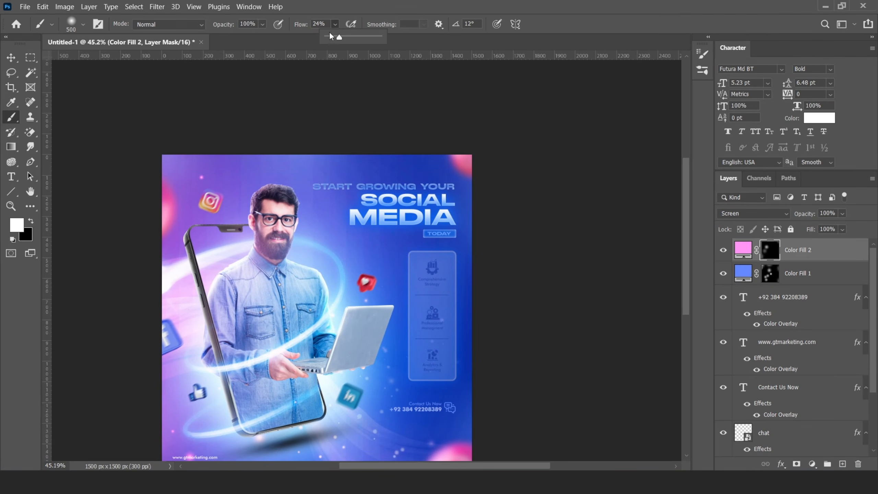
left_click_drag(330, 37, 326, 37)
scroll(413, 259, "down", 3)
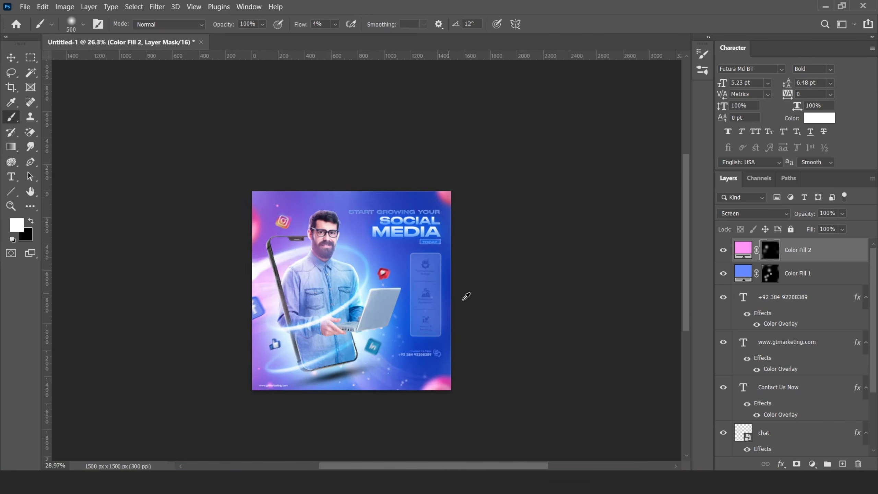
scroll(466, 296, "up", 2)
scroll(807, 260, "down", 3)
- Group the contact and website text layers and name the group 'Call to action'
left_click(784, 364, "shift")
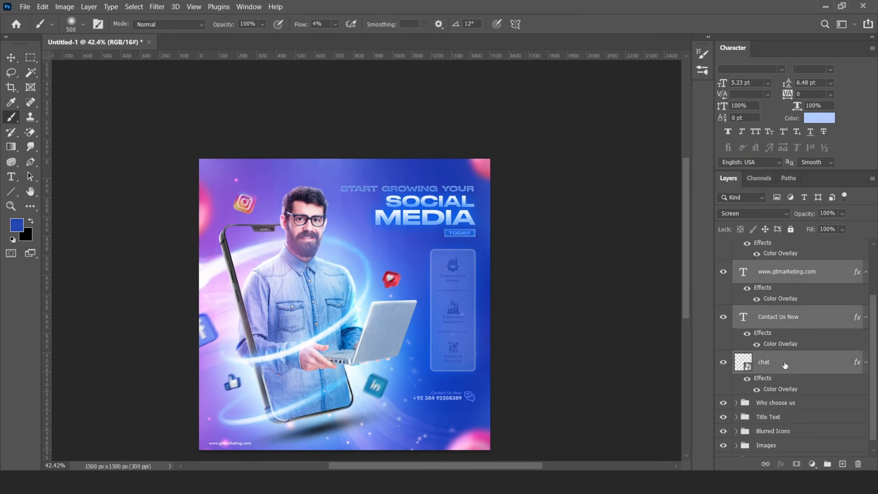
key("ctrl+g")
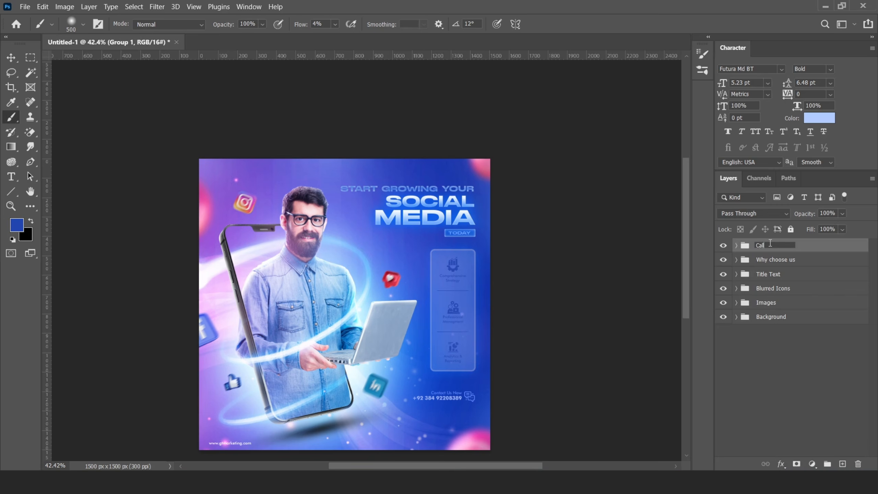
left_click(770, 242)
type("Call to action")
key("Return")
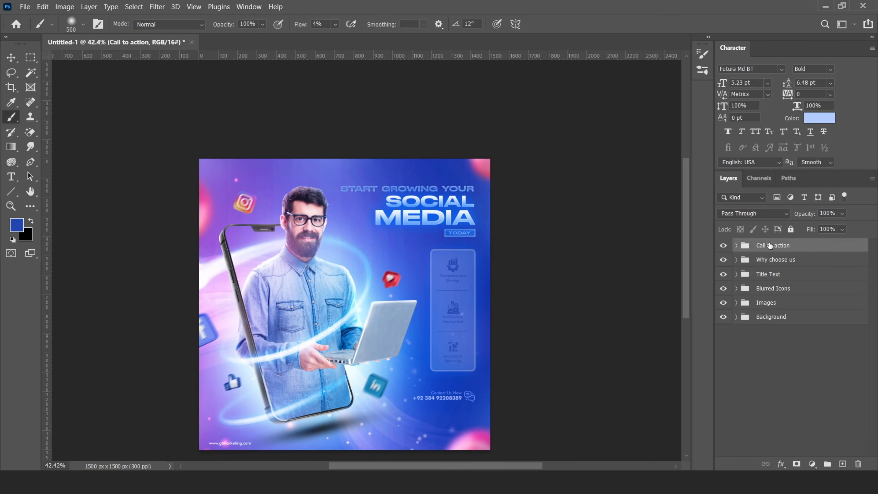
- Place the pattern bg image inside the Background group, enlarged to cover the poster
left_click(735, 316)
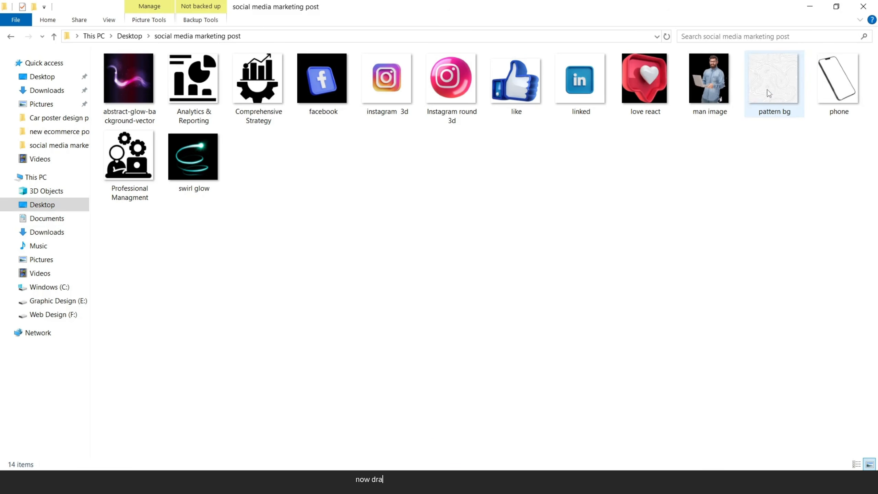
left_click(774, 78)
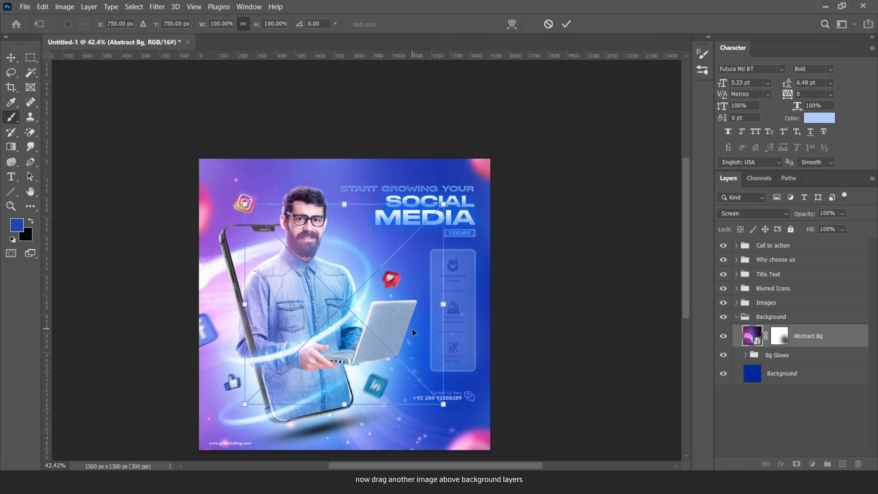
left_click_drag(443, 204, 507, 138)
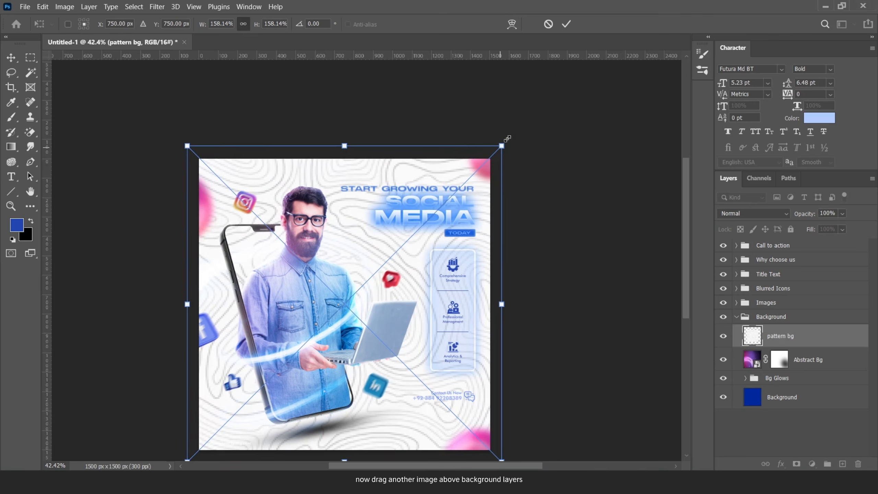
- Commit the pattern's size, set pattern bg to Multiply and lower its opacity to 22%
left_click(566, 25)
left_click(754, 214)
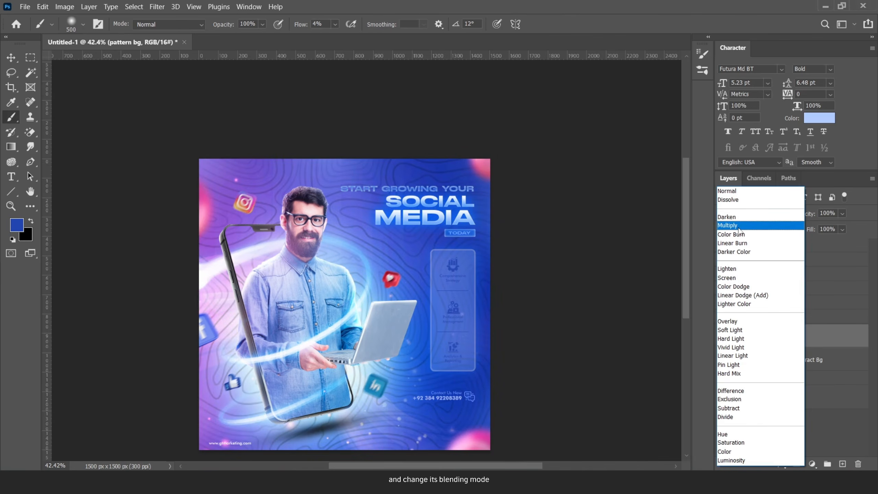
left_click(739, 227)
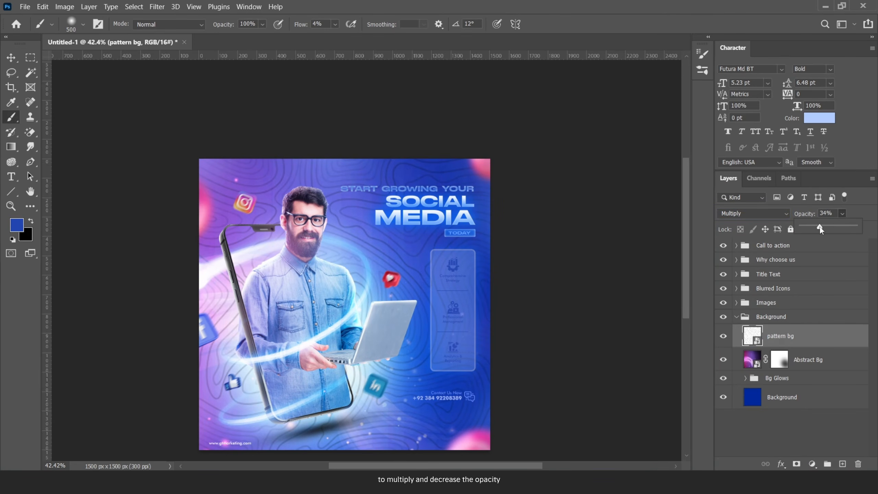
left_click_drag(819, 226, 813, 226)
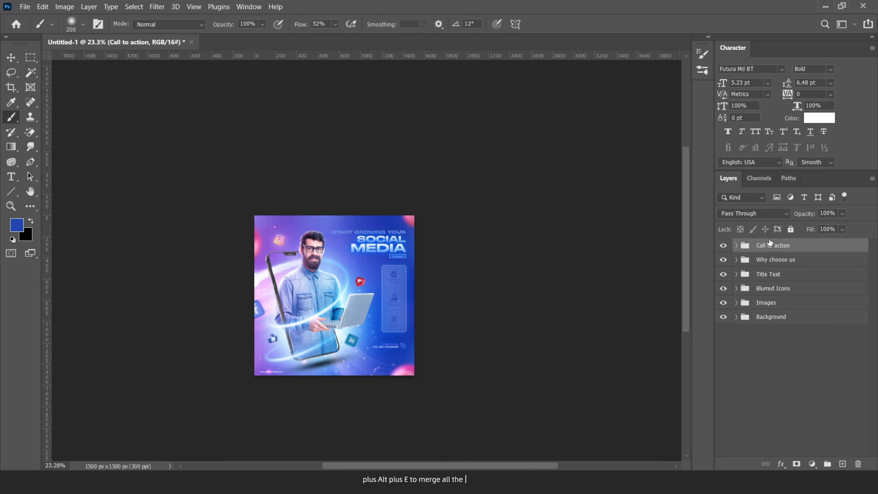
- Stamp all visible layers into a new merged Layer 4 and launch the Camera Raw Filter
key("ctrl+shift+alt+e")
scroll(402, 249, "up", 2)
left_click(157, 7)
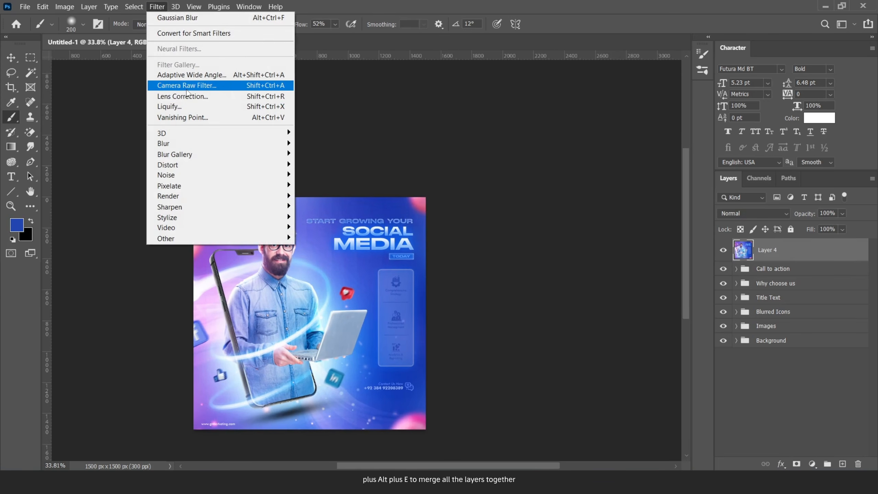
left_click(197, 85)
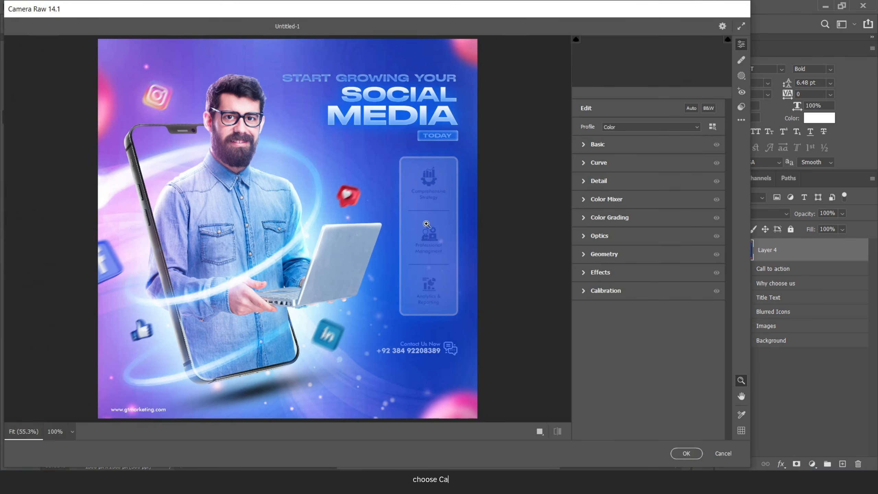
- Apply temperature -10, tint +10, contrast +30, texture +31, more clarity, grain 22 and vignetting -20
left_click_drag(648, 179, 655, 193)
left_click_drag(651, 229, 672, 230)
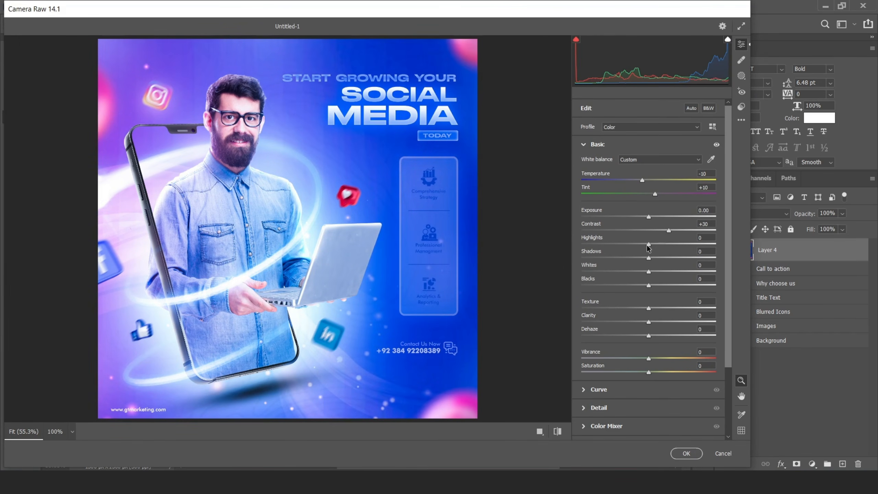
mouse_move(648, 308)
left_mouse_down()
mouse_move(670, 308)
mouse_move(657, 322)
left_mouse_up()
left_click(589, 143)
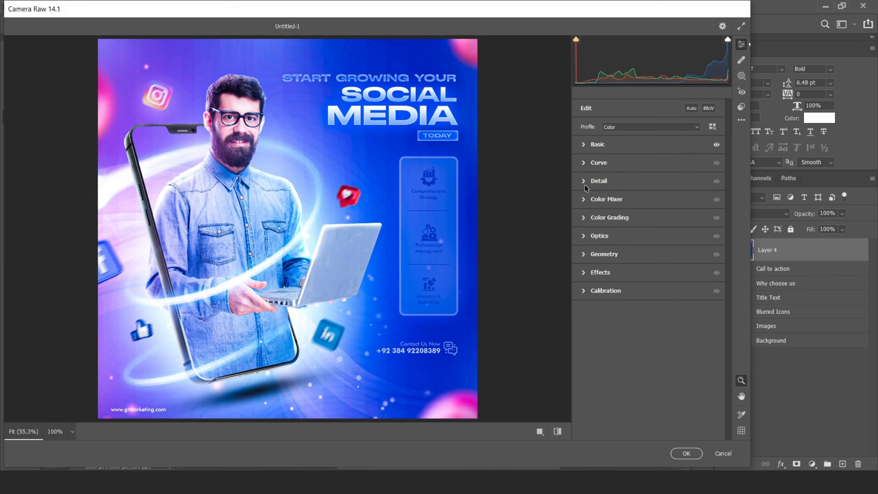
left_click(584, 182)
left_click(585, 180)
left_click(583, 273)
left_click_drag(608, 293, 631, 314)
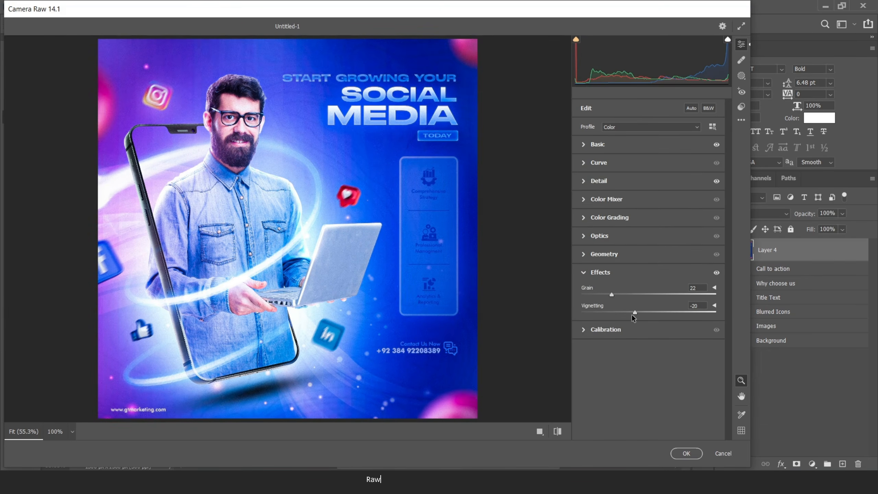
left_click(685, 453)
key("ctrl+0")
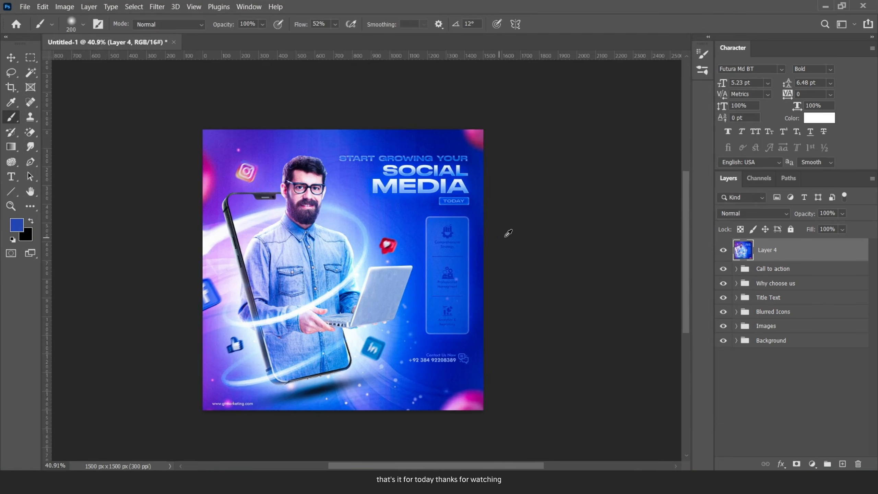